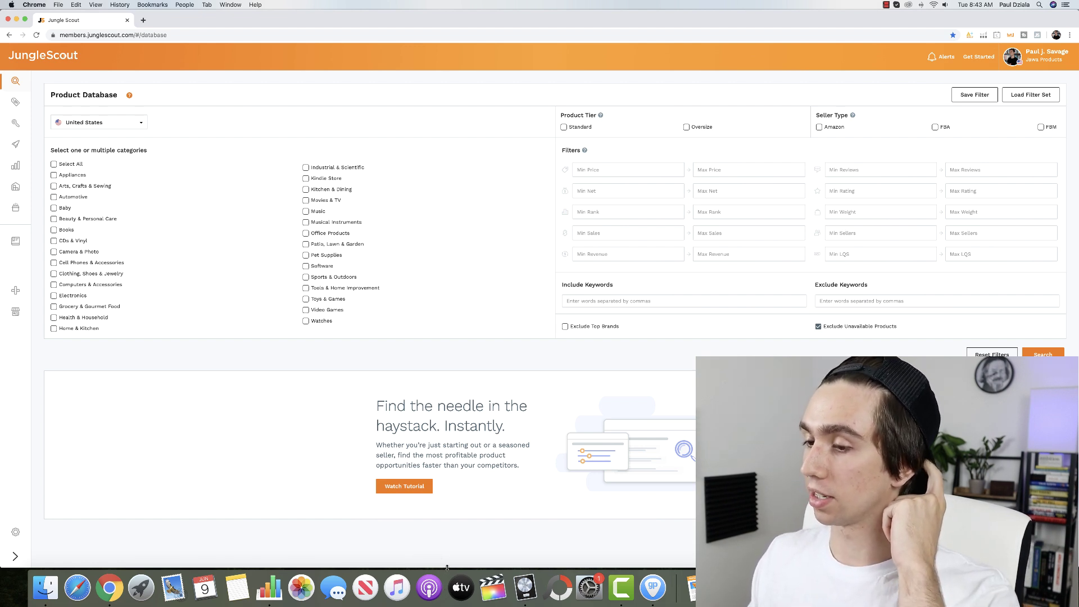
# Open the Opportunity Finder and collapse the navigation sidebar.
pyautogui.moveTo(446, 568); pyautogui.dragTo(447, 570)
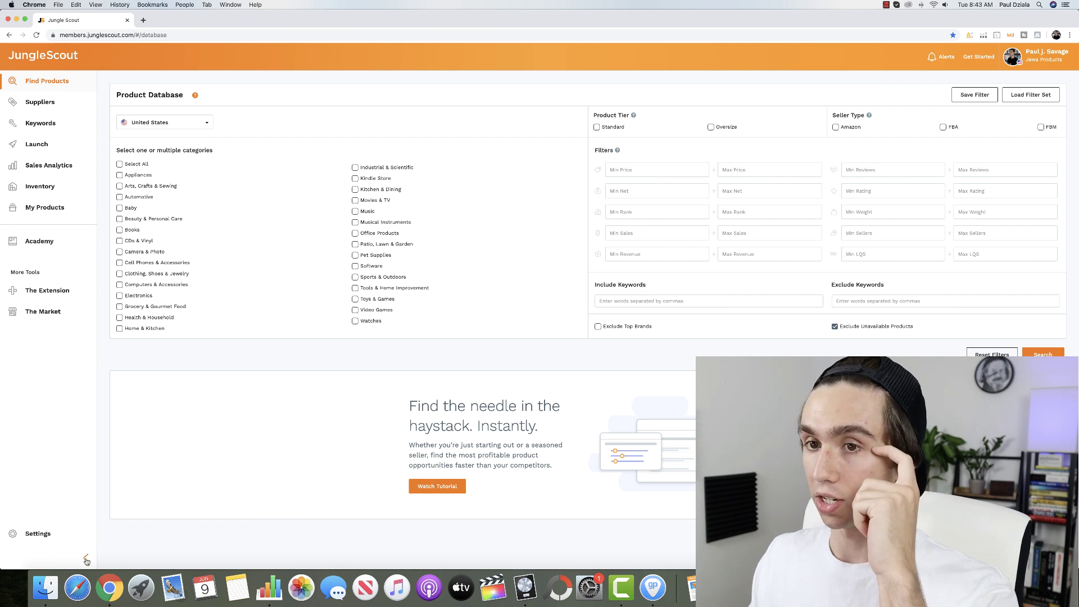
pyautogui.click(86, 560)
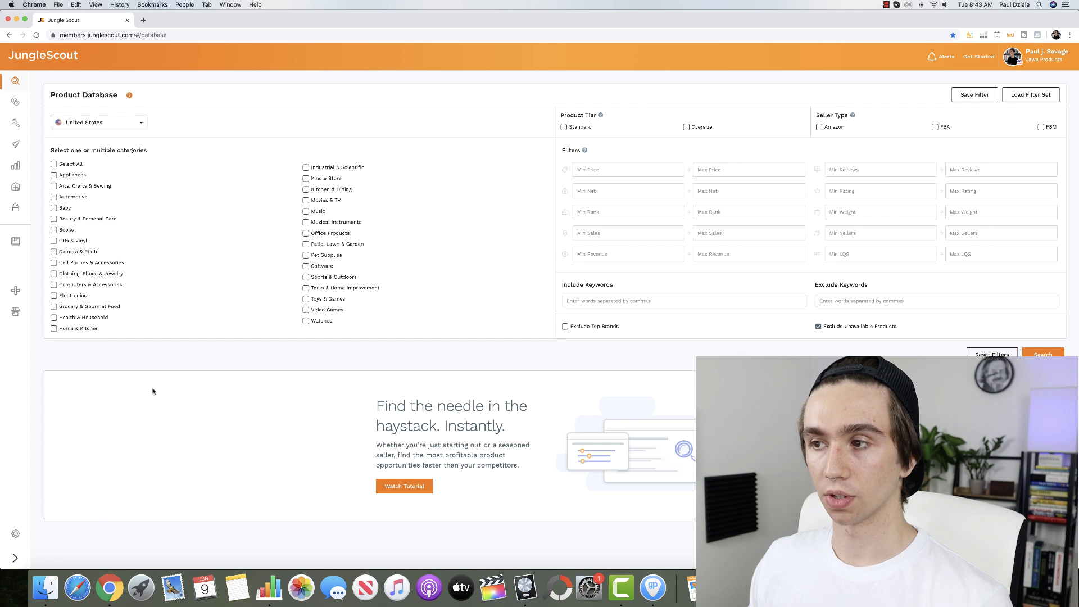
pyautogui.click(18, 85)
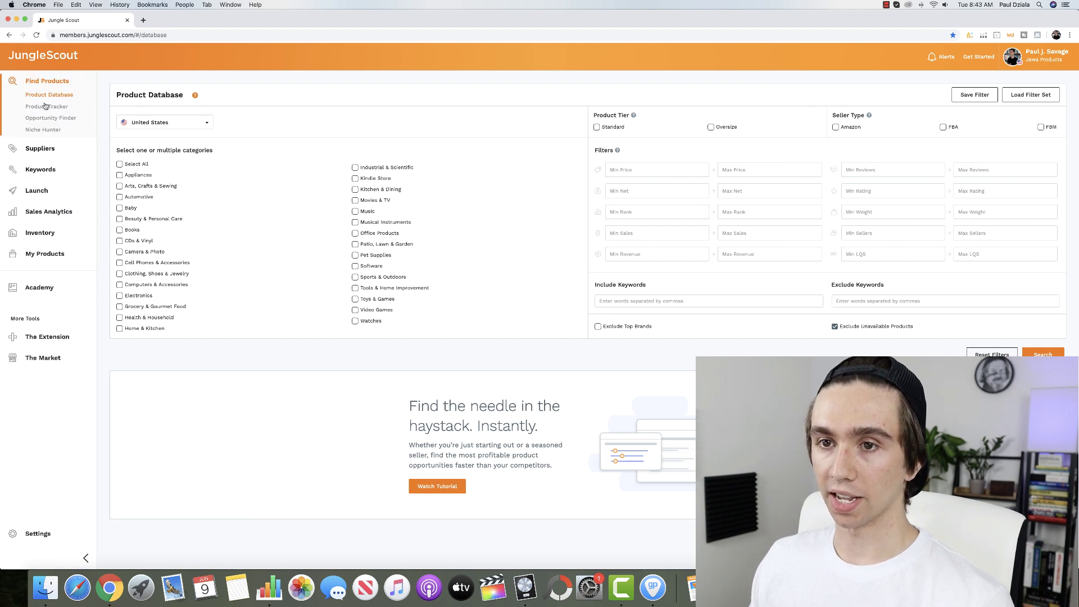
pyautogui.click(51, 118)
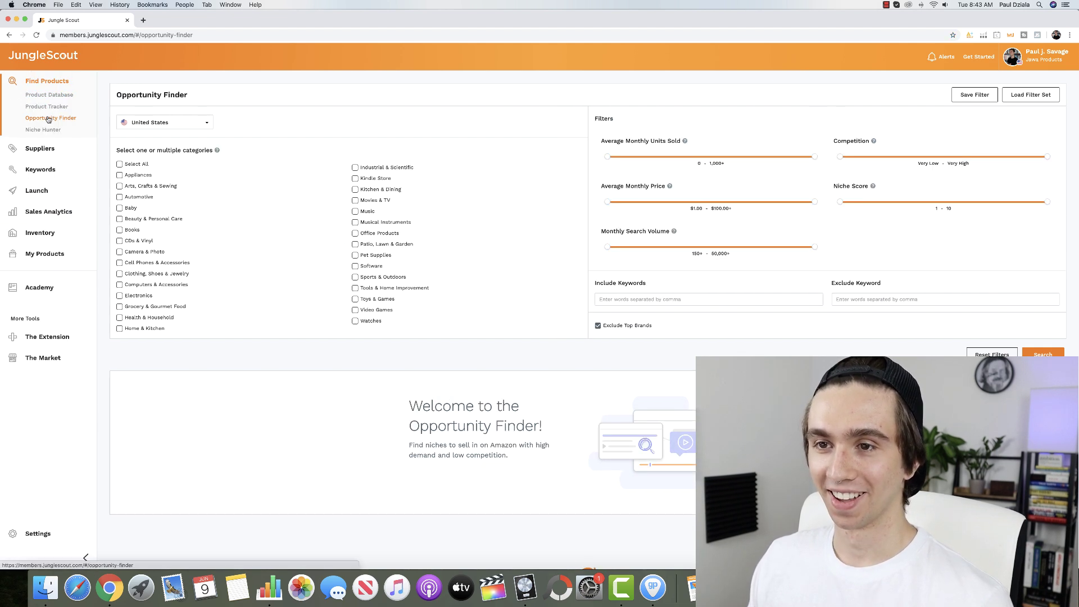
pyautogui.click(86, 557)
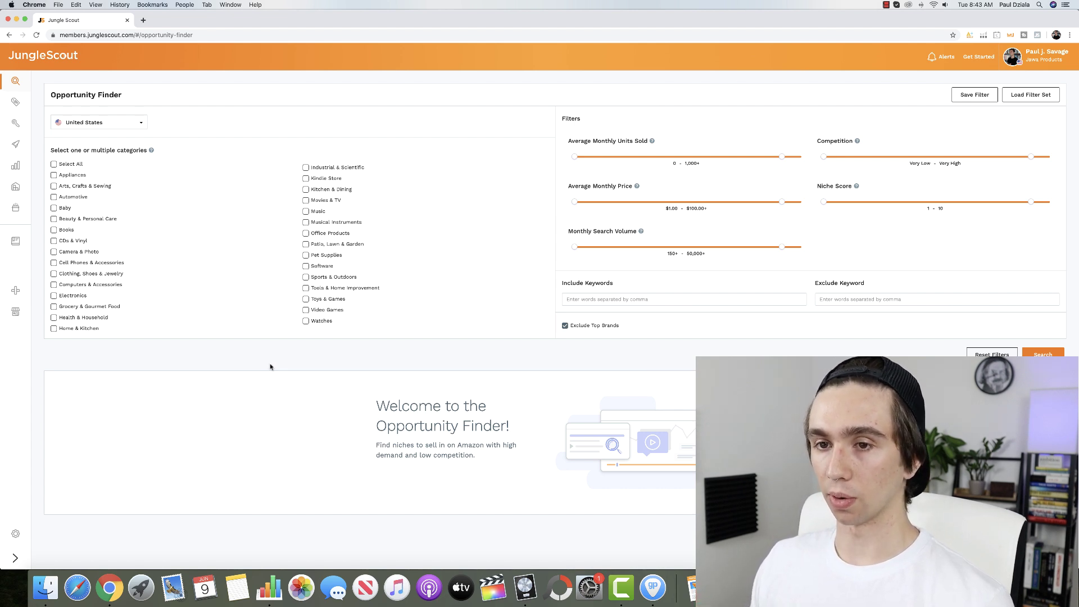
# Select the categories Arts, Crafts & Sewing; Home & Kitchen; Industrial & Scientific; Patio, Lawn & Garden; Tools & Home Improvement; and Office Products.
pyautogui.click(54, 186)
pyautogui.click(54, 328)
pyautogui.click(306, 167)
pyautogui.click(305, 244)
pyautogui.click(306, 288)
pyautogui.click(306, 233)
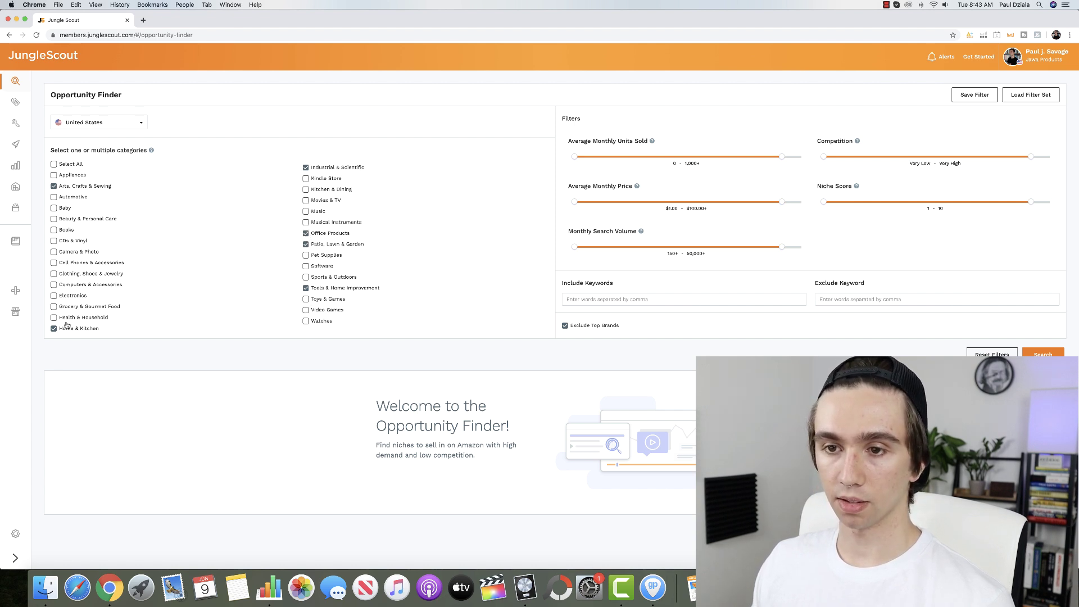
# Add the Beauty & Personal Care, Kitchen & Dining and Pet Supplies categories to the selection.
pyautogui.click(55, 219)
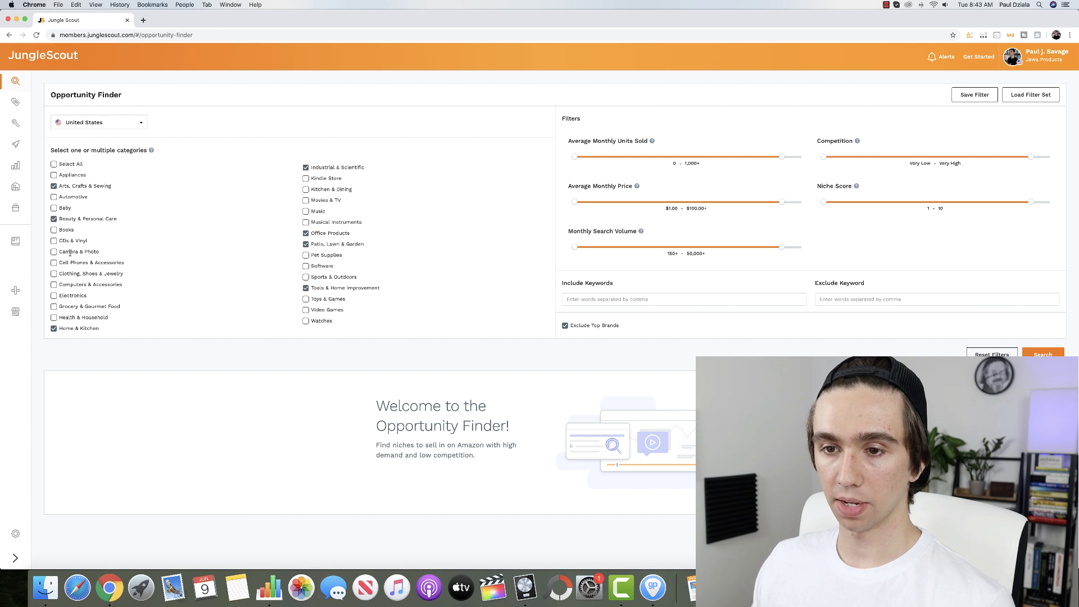
pyautogui.click(331, 190)
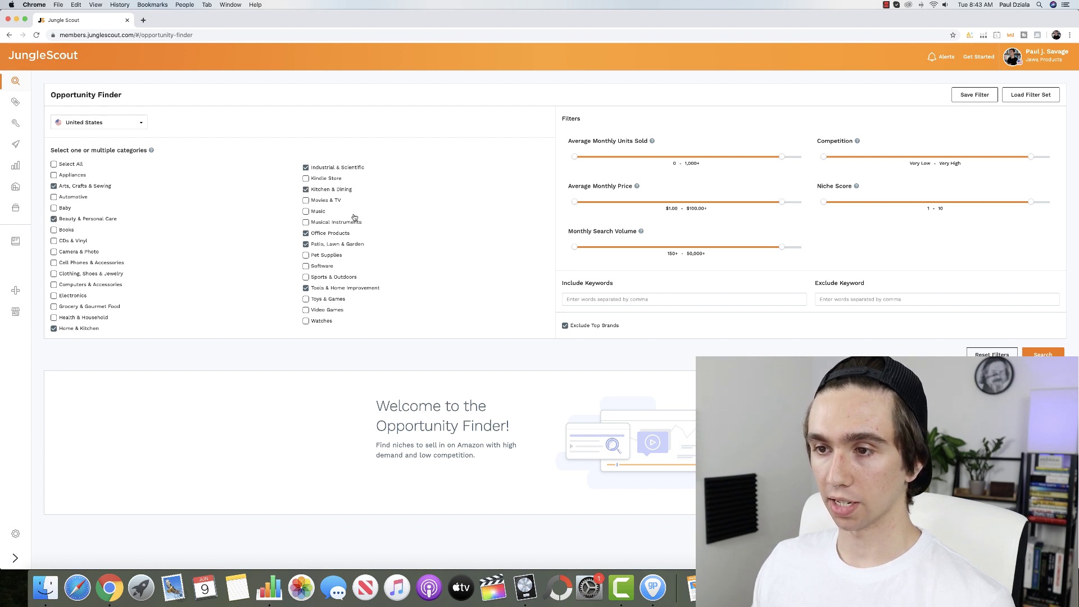
pyautogui.click(327, 256)
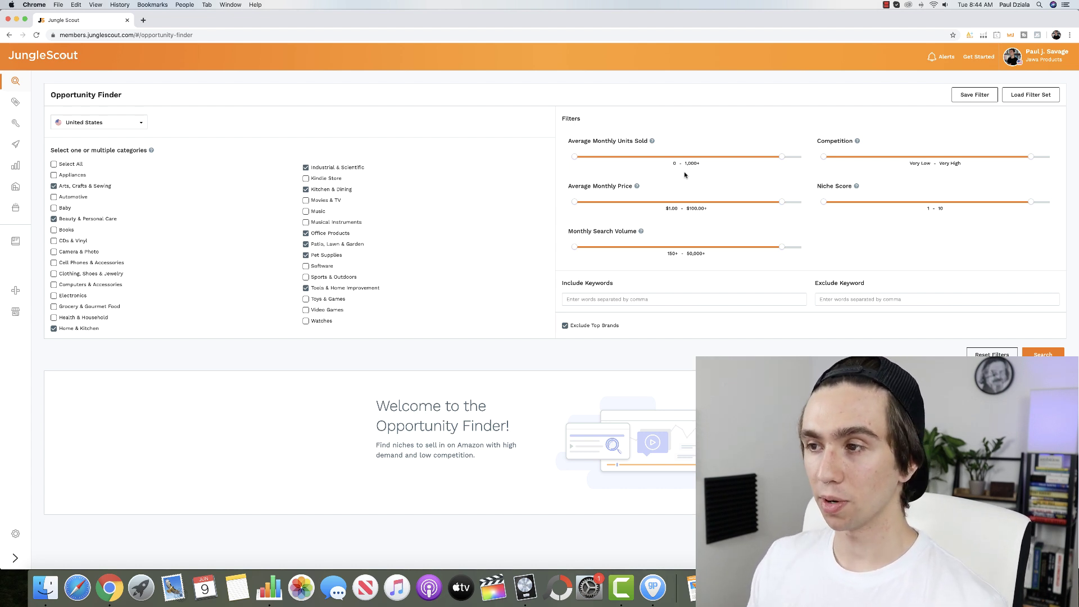
# Raise the minimum of the average monthly units sold filter to 1,000+.
pyautogui.moveTo(575, 156); pyautogui.dragTo(770, 157)
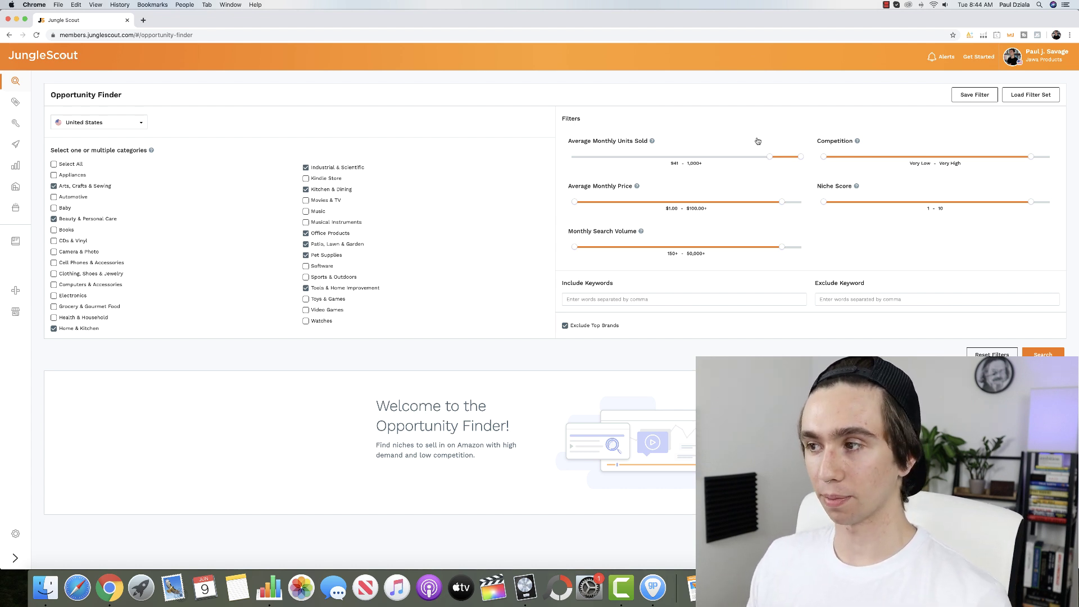
pyautogui.moveTo(770, 157)
pyautogui.mouseDown()
pyautogui.moveTo(652, 159)
pyautogui.moveTo(766, 151)
pyautogui.mouseUp()
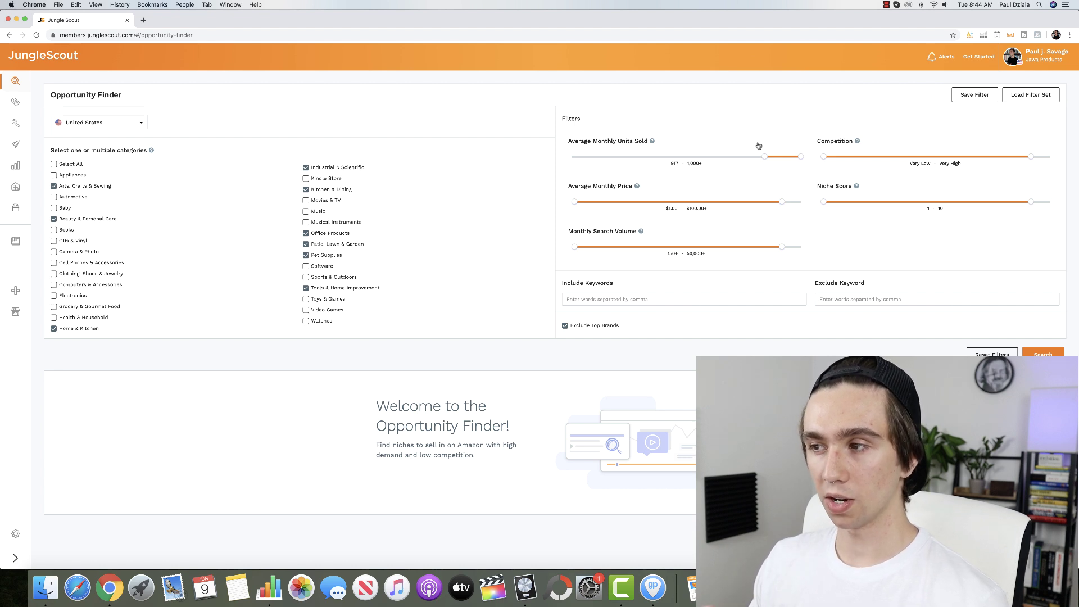
pyautogui.moveTo(766, 158); pyautogui.dragTo(795, 163)
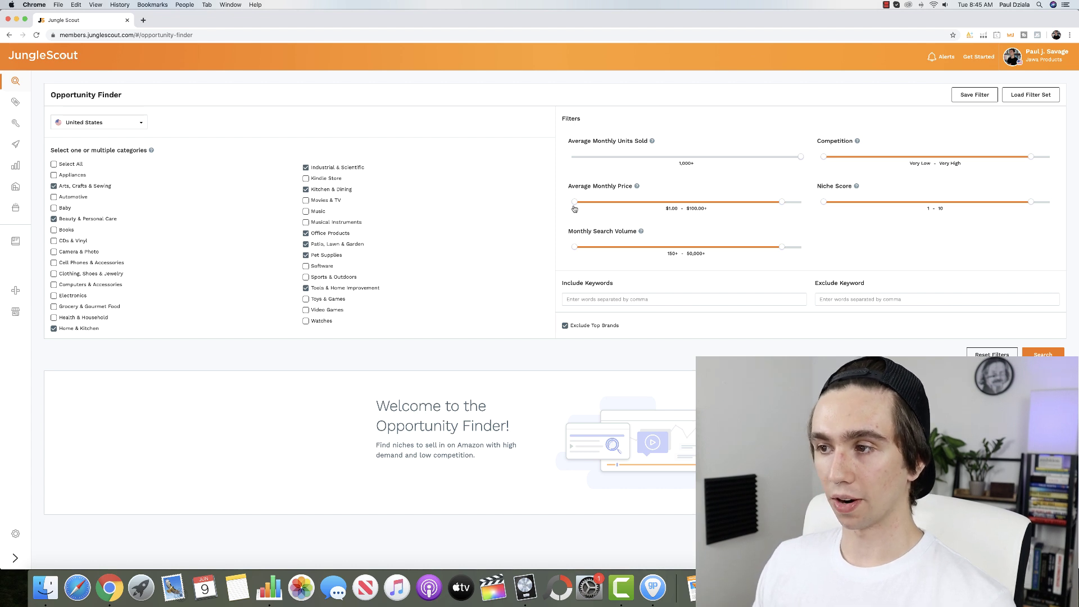
# Set the average monthly price filter to a range of $18 to $85.
pyautogui.moveTo(575, 203); pyautogui.dragTo(611, 204)
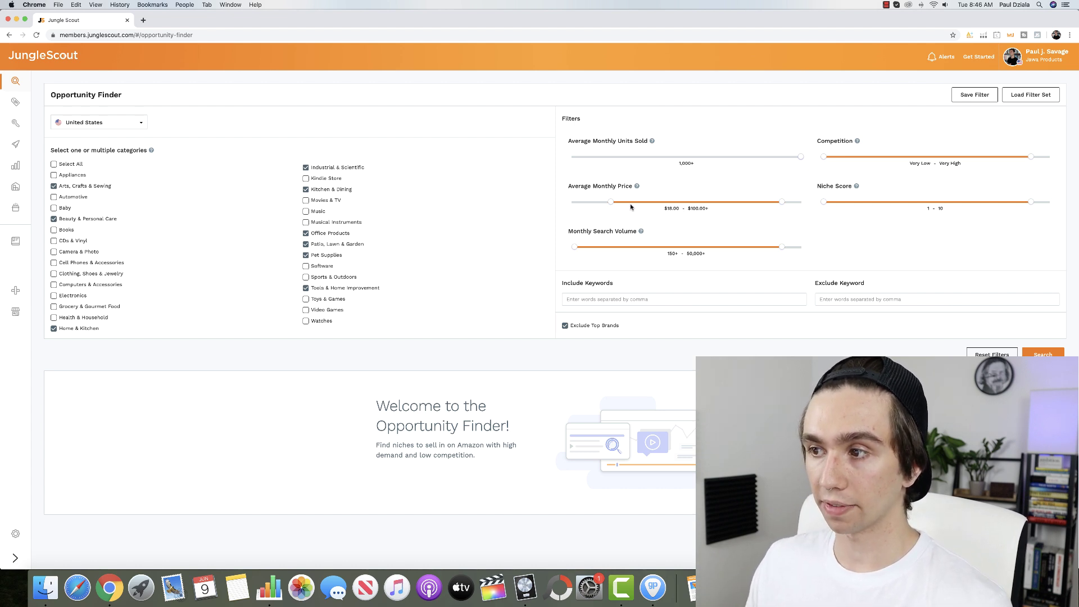
pyautogui.moveTo(611, 202); pyautogui.dragTo(624, 203)
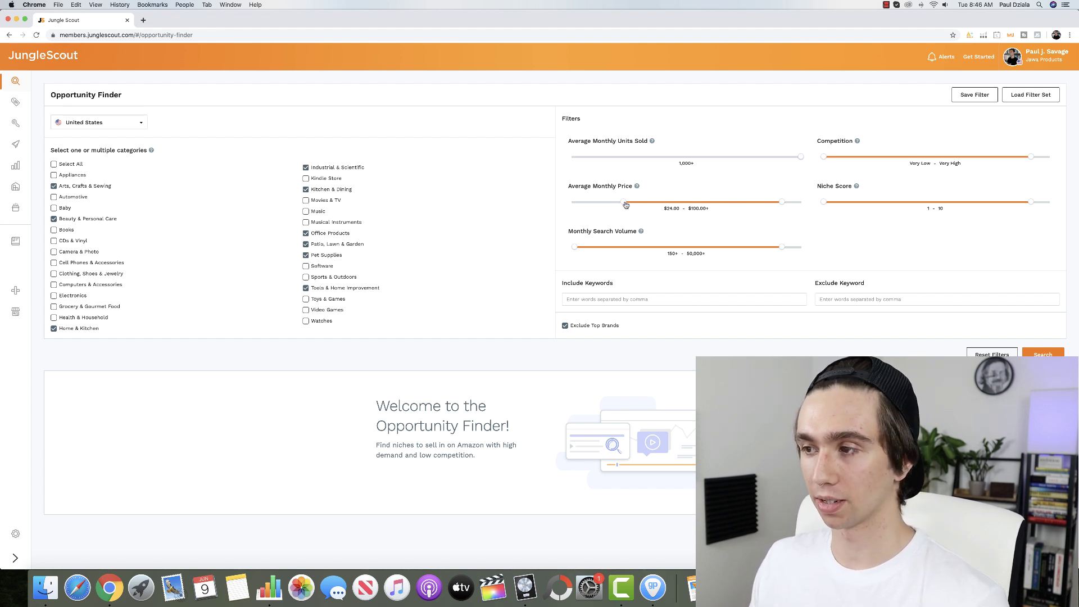
pyautogui.moveTo(625, 205); pyautogui.dragTo(610, 206)
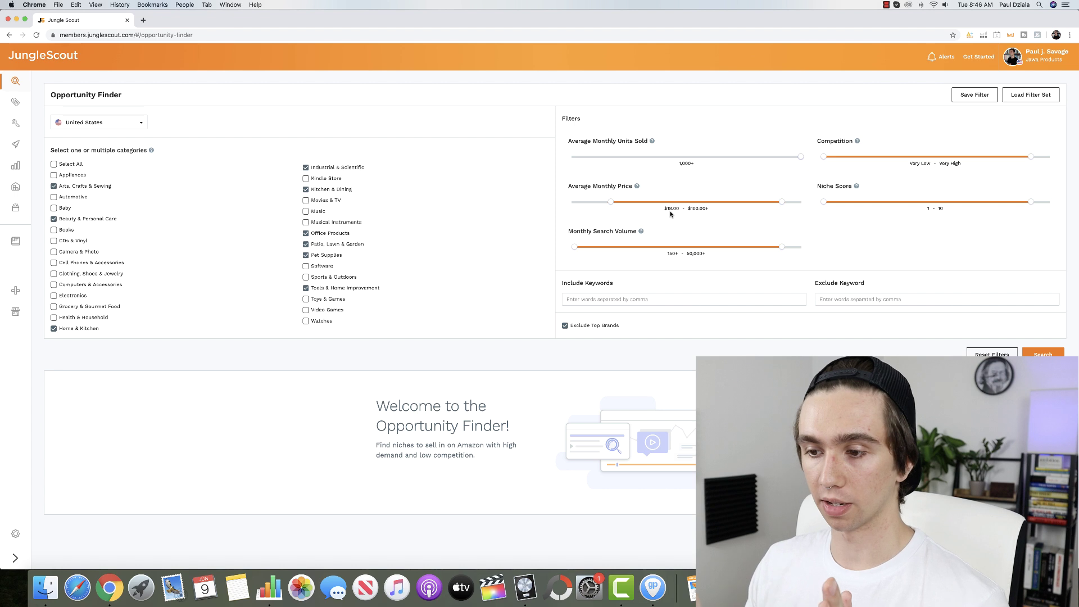
pyautogui.moveTo(782, 204); pyautogui.dragTo(748, 220)
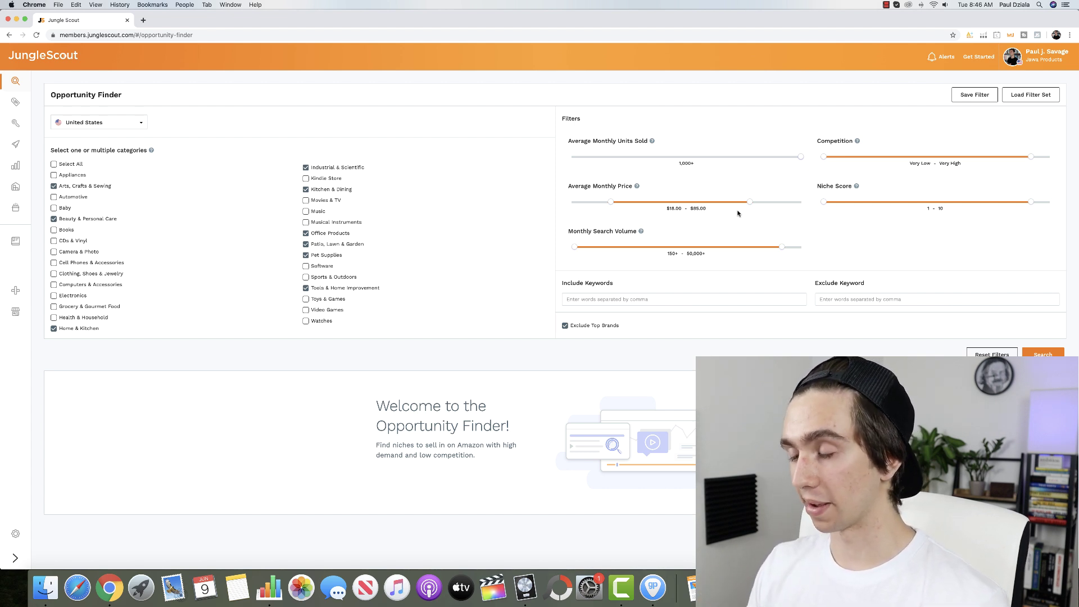
# Search for niches with a minimum monthly search volume of about 1,300 and competition from Very Low to Low.
pyautogui.moveTo(578, 247)
pyautogui.mouseDown()
pyautogui.moveTo(600, 249)
pyautogui.moveTo(582, 257)
pyautogui.mouseUp()
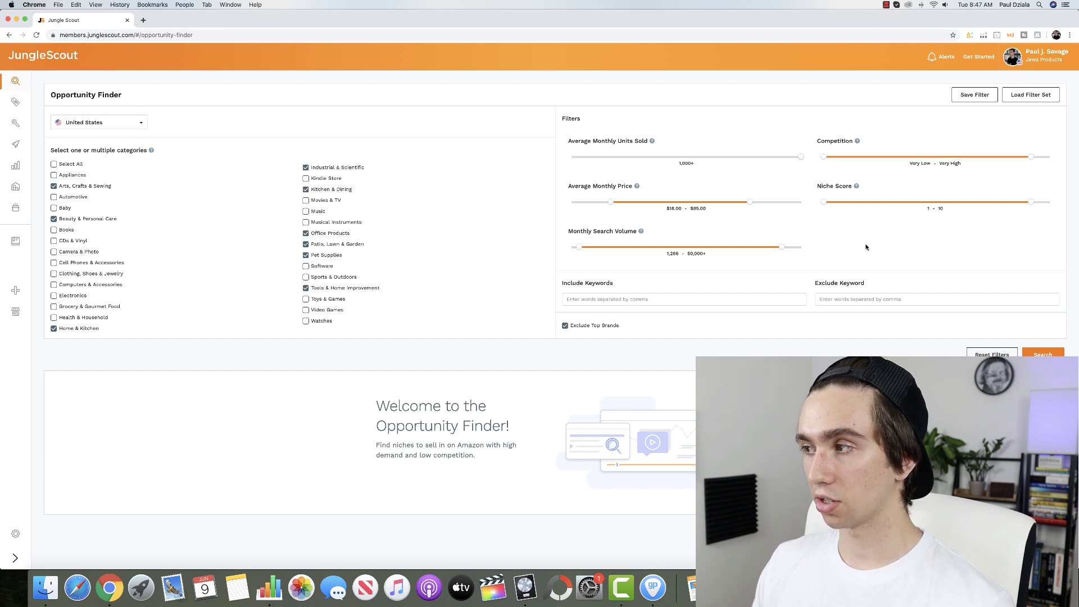
pyautogui.moveTo(1031, 157); pyautogui.dragTo(883, 168)
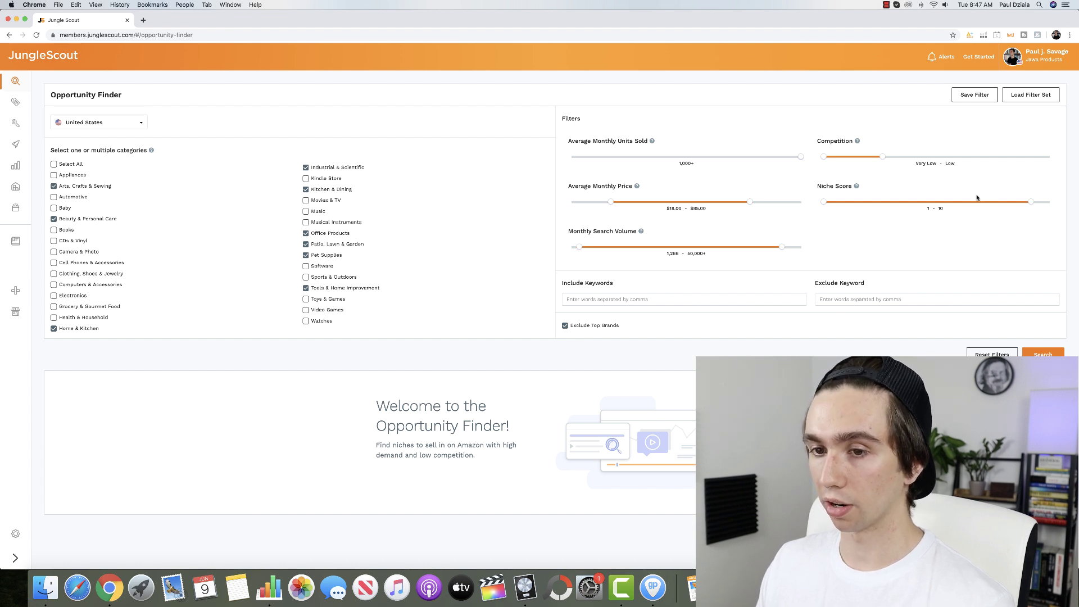
pyautogui.click(1043, 352)
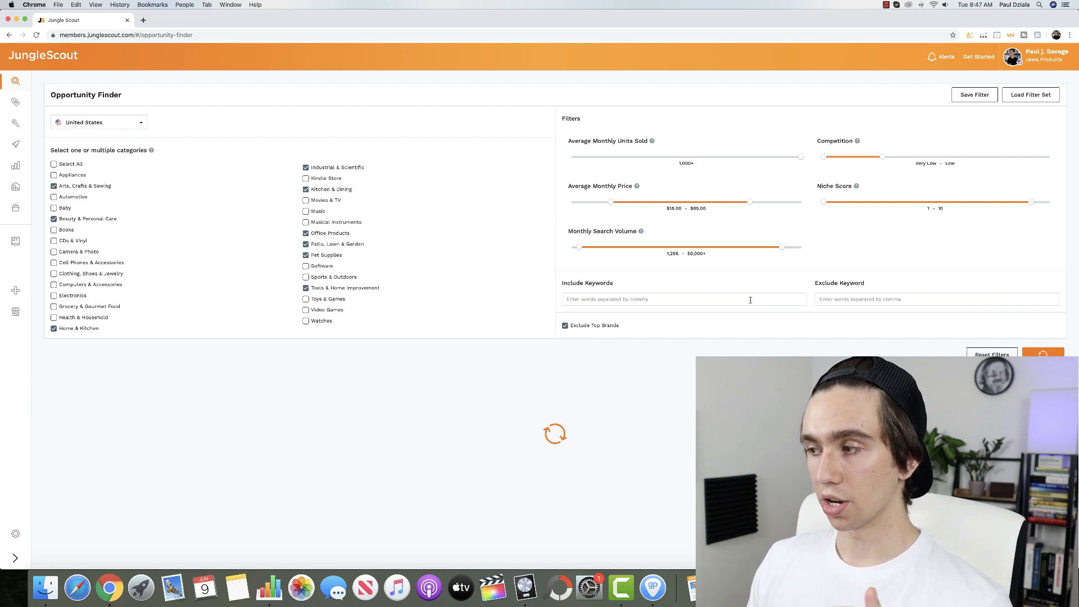
# Sort the niche results by niche score from lowest to highest.
pyautogui.scroll(-10, 750, 300)
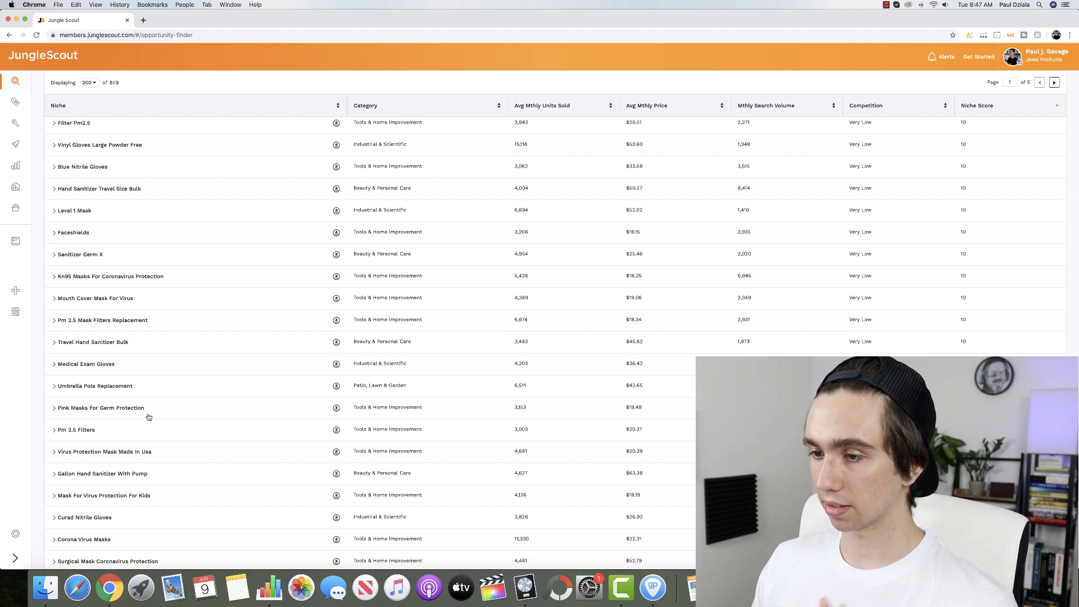
pyautogui.moveTo(933, 110)
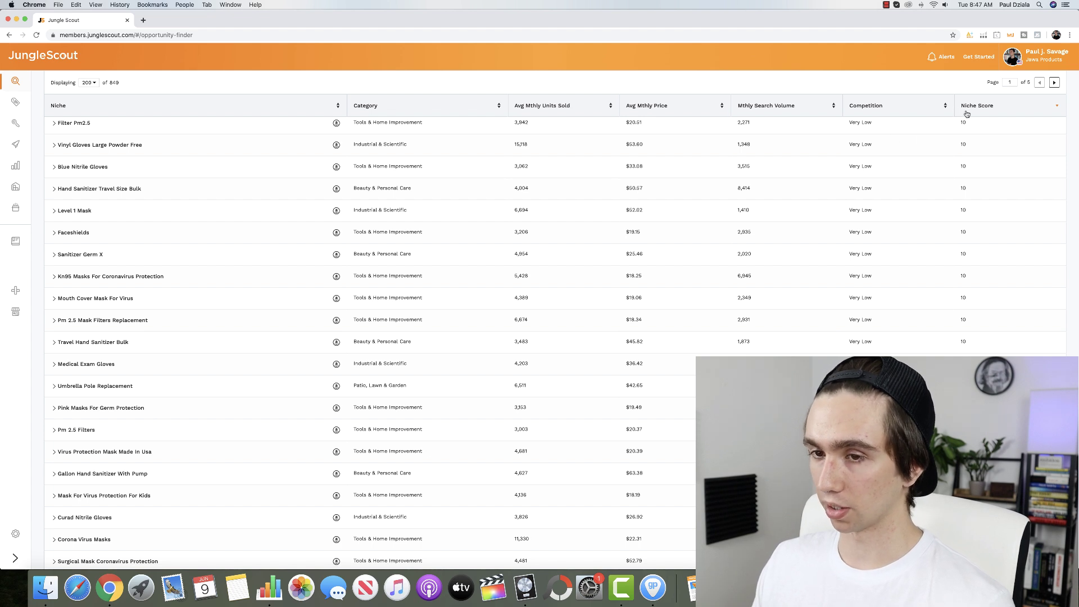
pyautogui.moveTo(1012, 111)
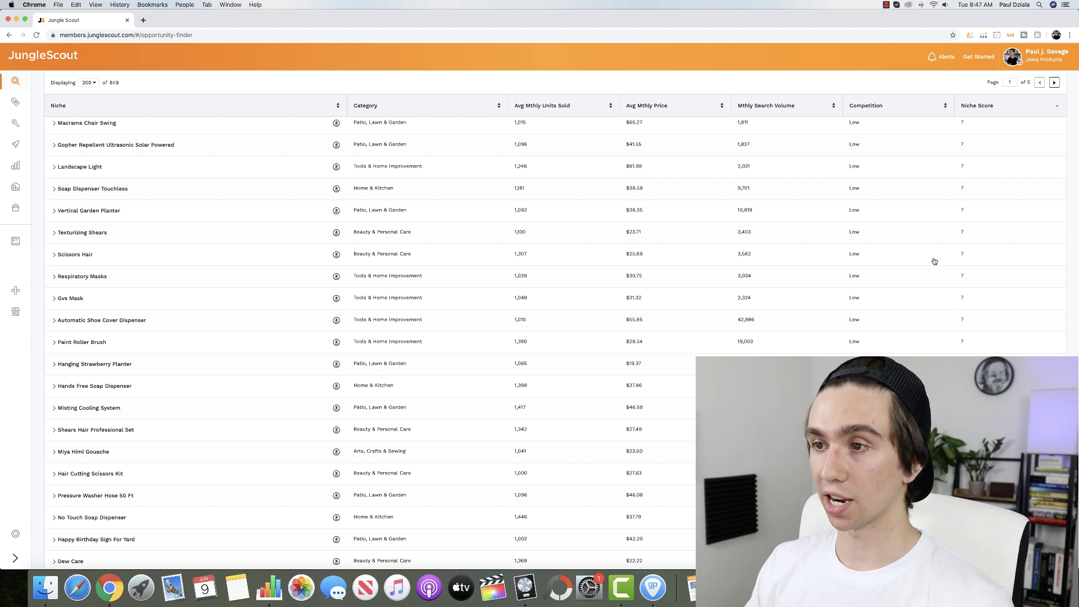
pyautogui.scroll(2, 662, 272)
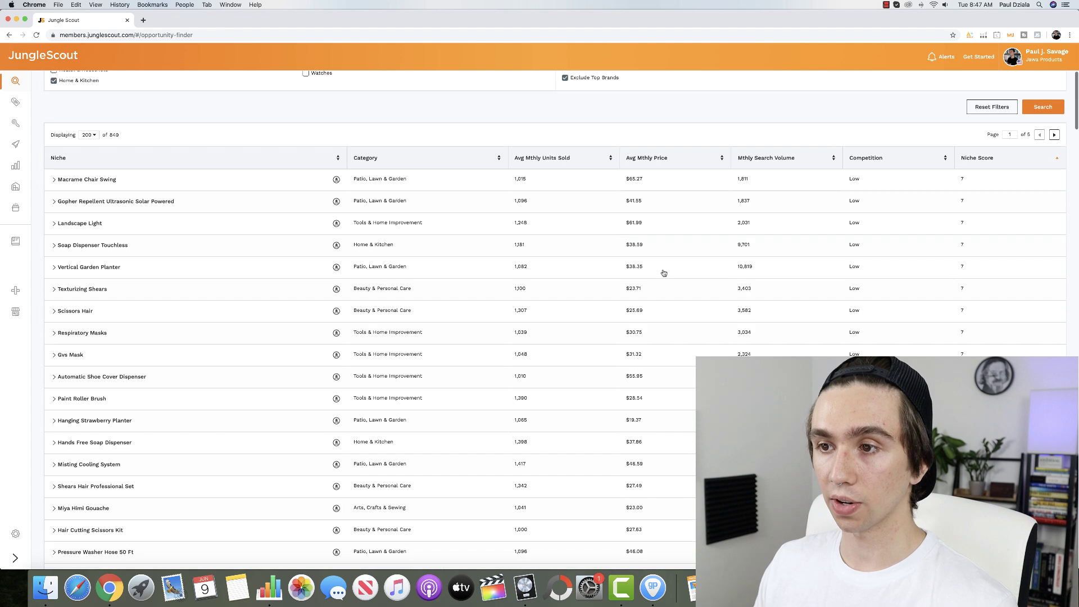
# Open the Amazon search results for the Macrame Chair Swing niche.
pyautogui.click(337, 180)
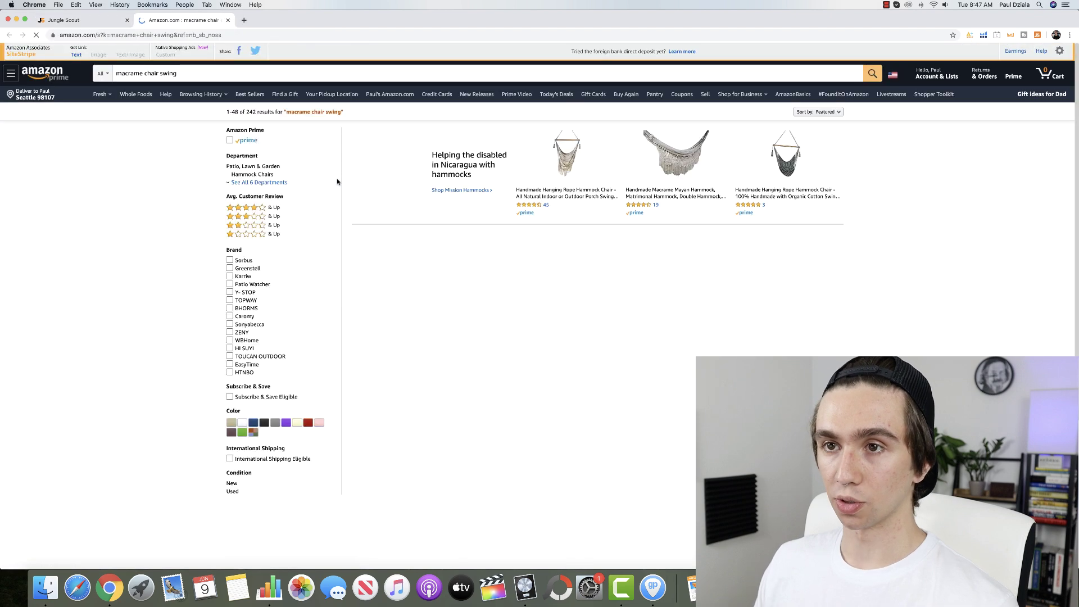
pyautogui.click(79, 19)
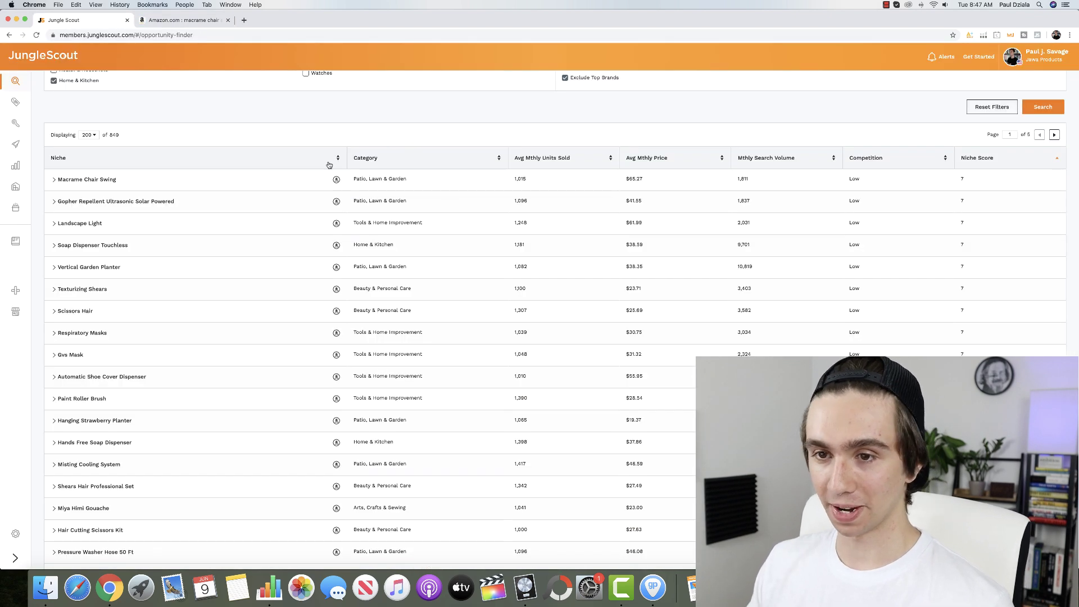
pyautogui.click(190, 22)
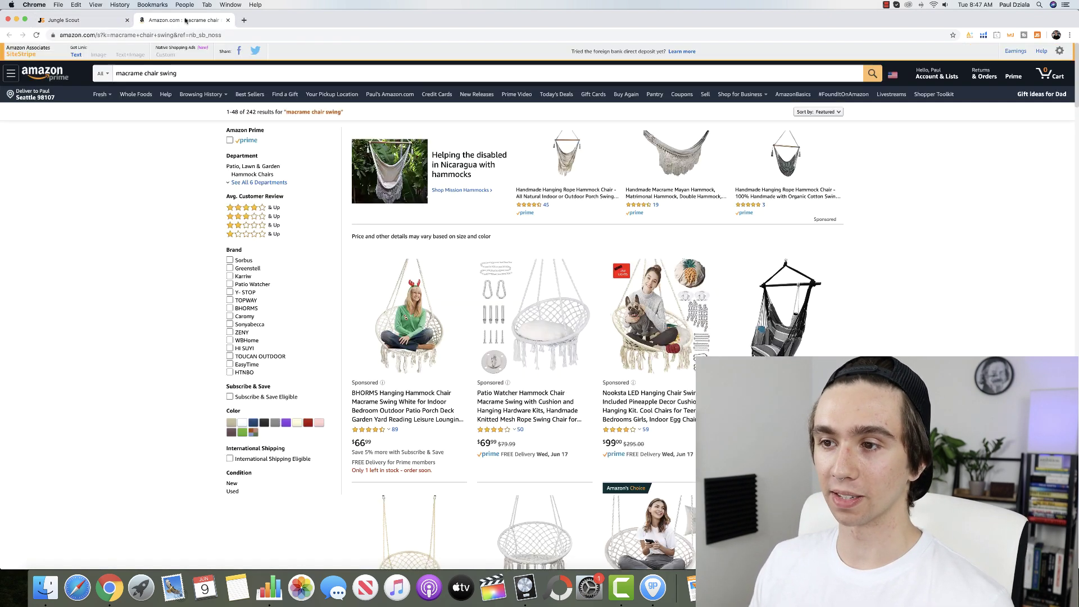
# Examine the macrame chair swing listings on Amazon, comparing their designs, prices, review counts and sales ranks.
pyautogui.scroll(-1, 894, 231)
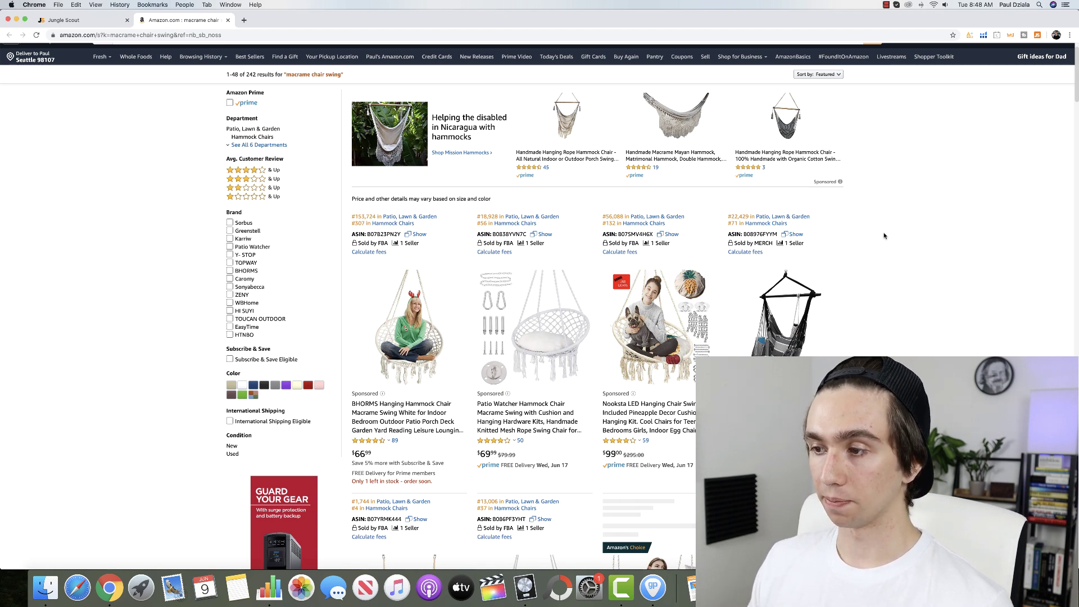
pyautogui.scroll(-5, 884, 235)
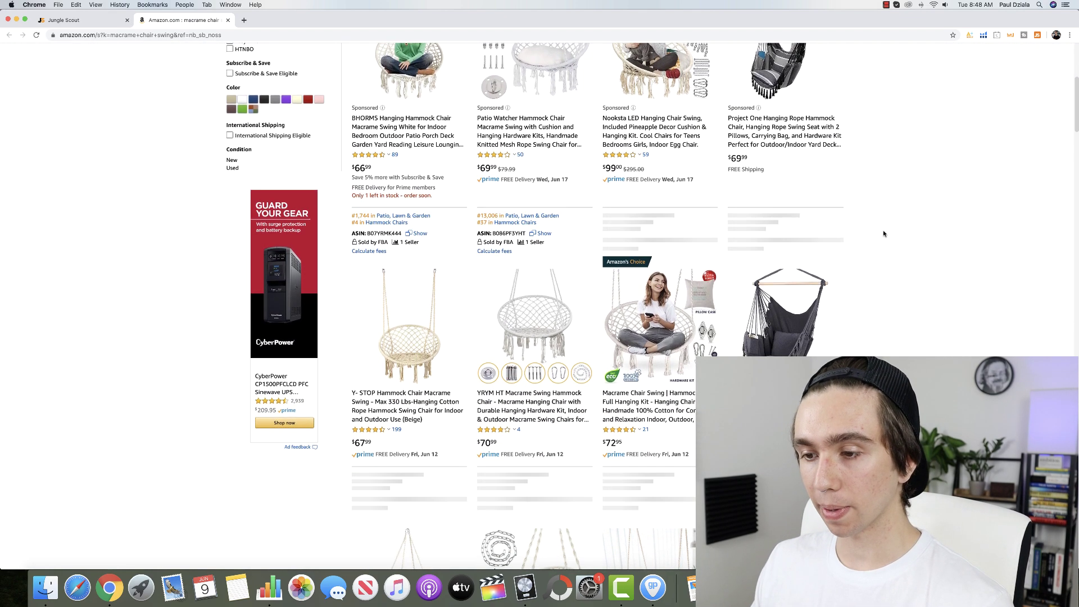
pyautogui.scroll(-3, 884, 233)
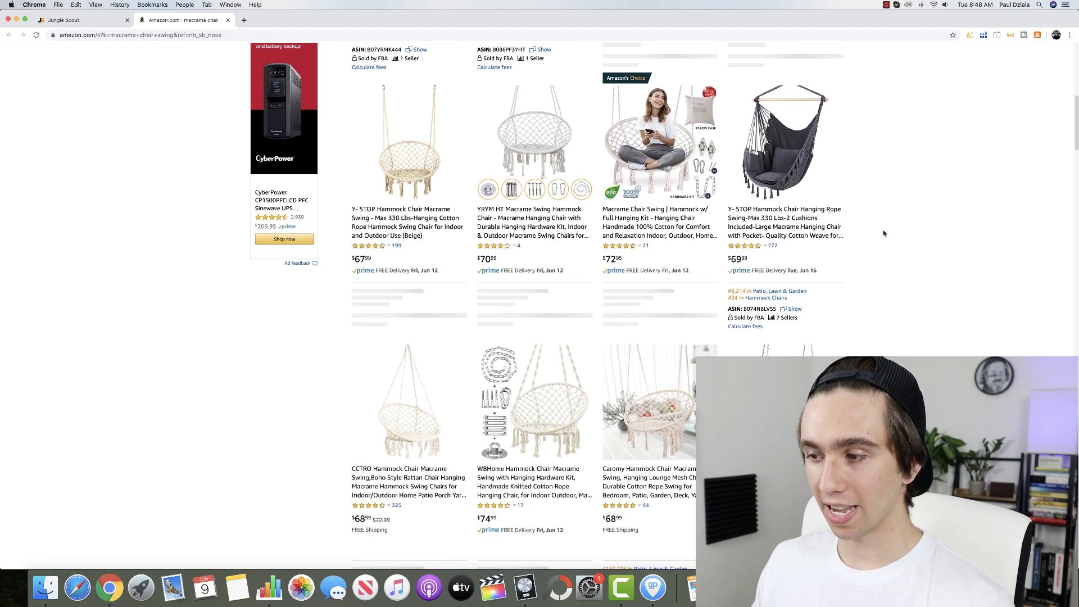
pyautogui.scroll(-3, 884, 233)
pyautogui.scroll(-9, 883, 233)
pyautogui.scroll(-5, 883, 233)
pyautogui.scroll(-2, 886, 233)
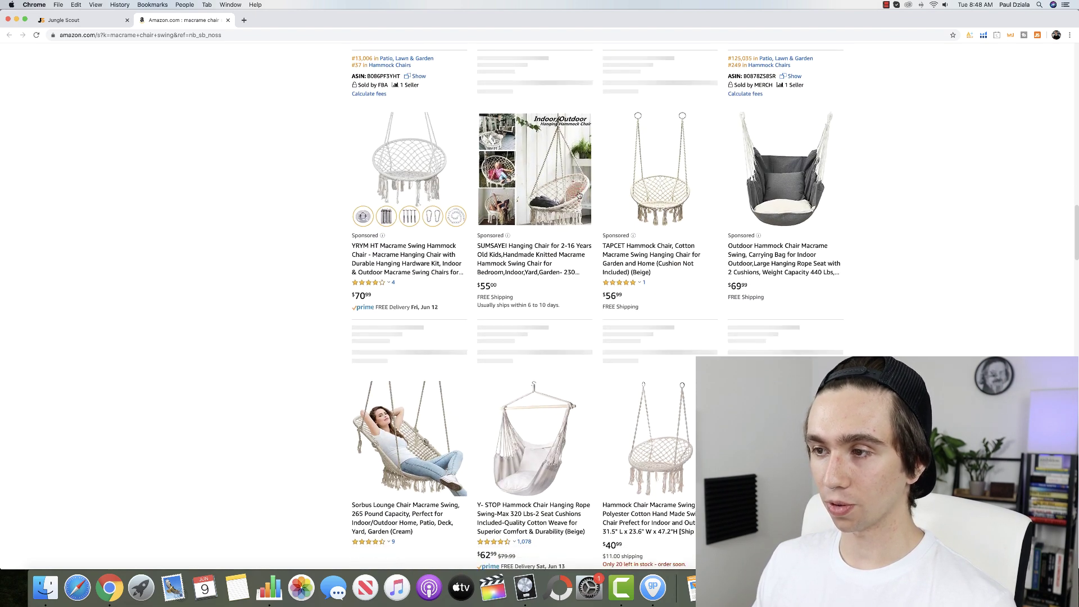
pyautogui.scroll(-2, 631, 212)
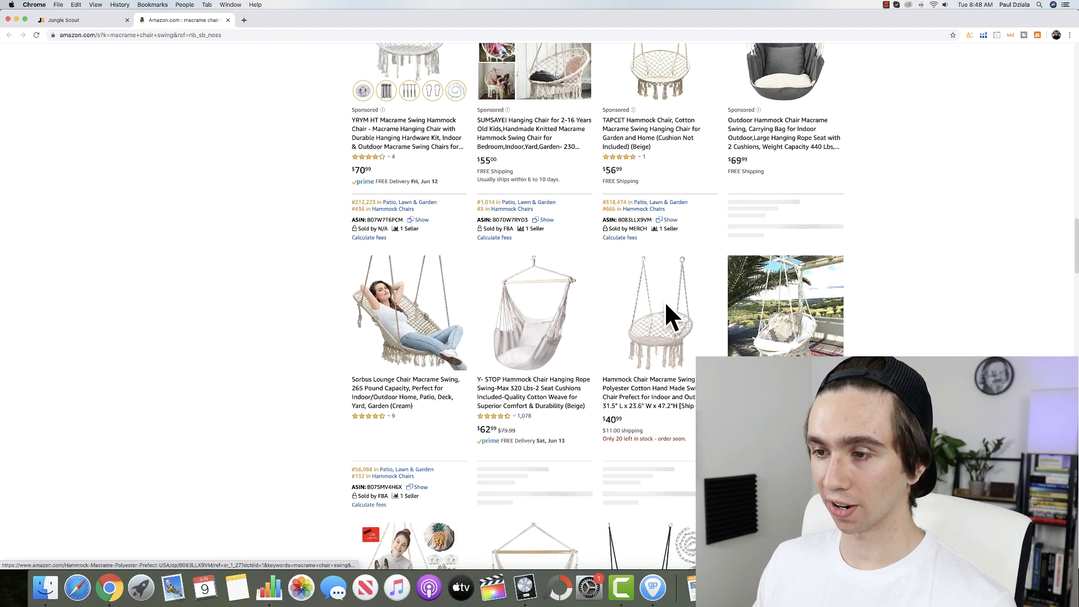
pyautogui.scroll(-7, 674, 308)
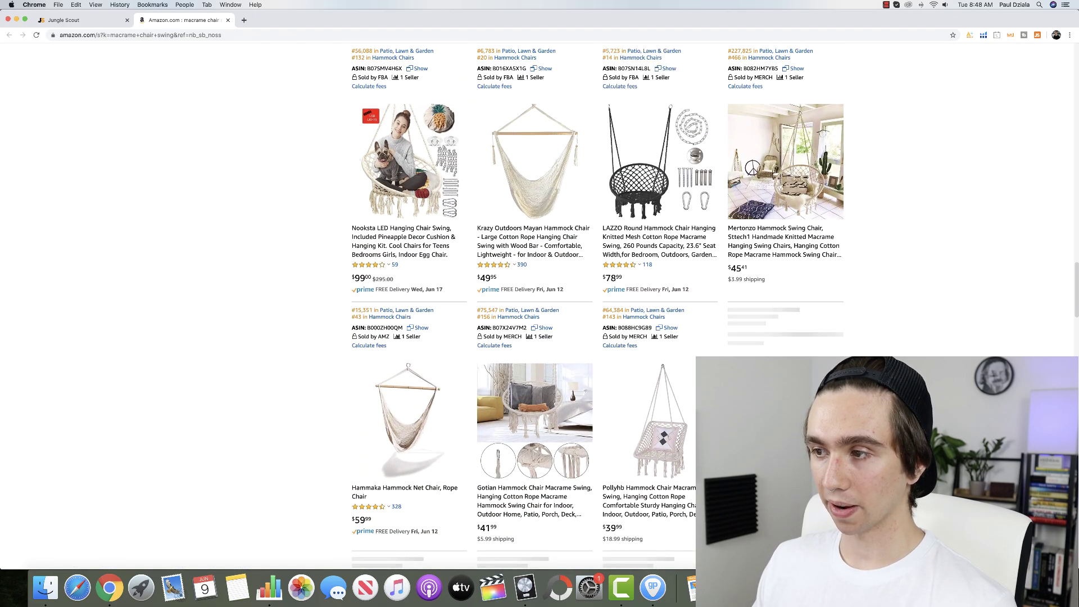
pyautogui.scroll(15, 898, 324)
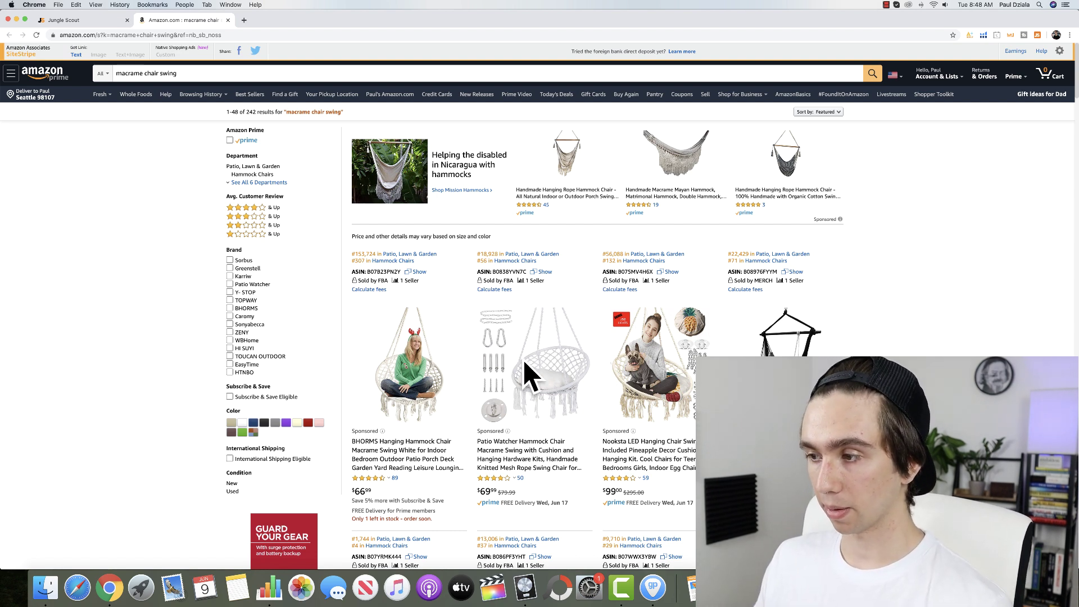
pyautogui.scroll(-5, 717, 245)
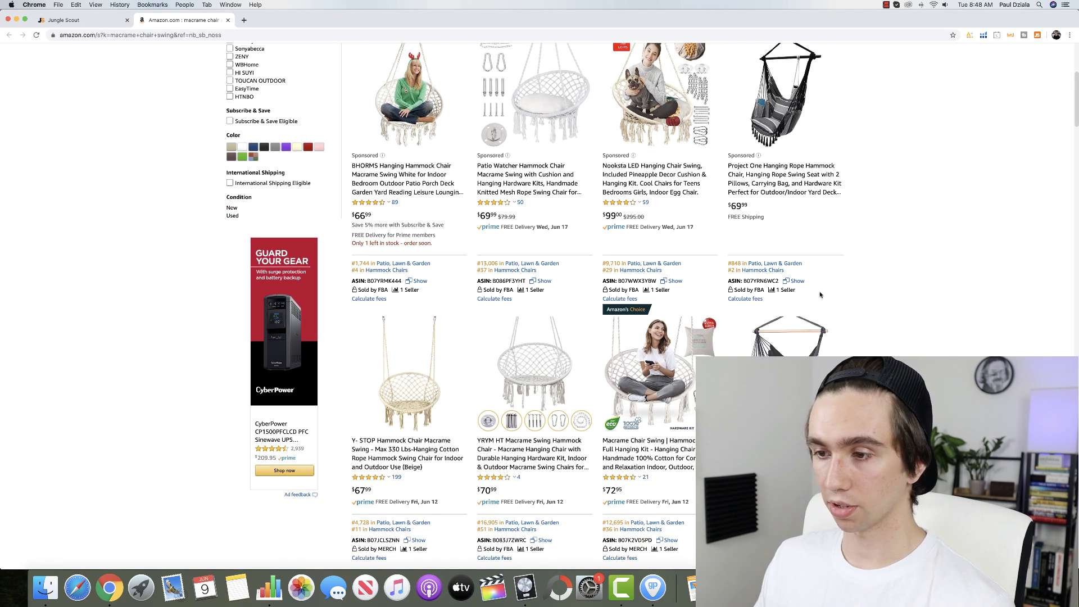
pyautogui.scroll(-2, 938, 247)
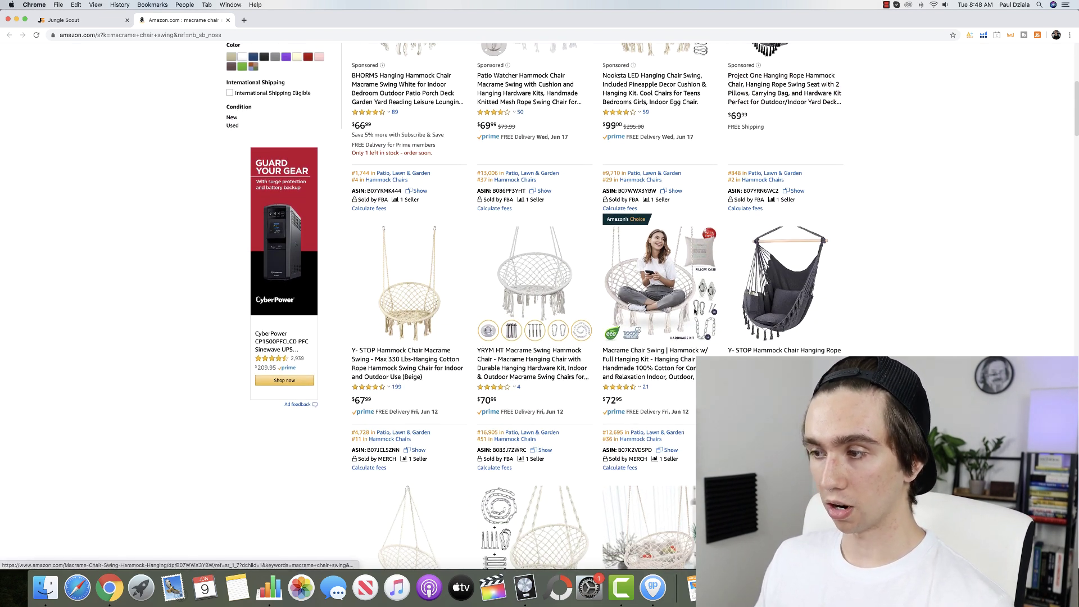
# Examine the results further down the Amazon page for alternative hanging chair designs, included cushions and hardware kits, prices and sales ranks.
pyautogui.scroll(-4, 747, 289)
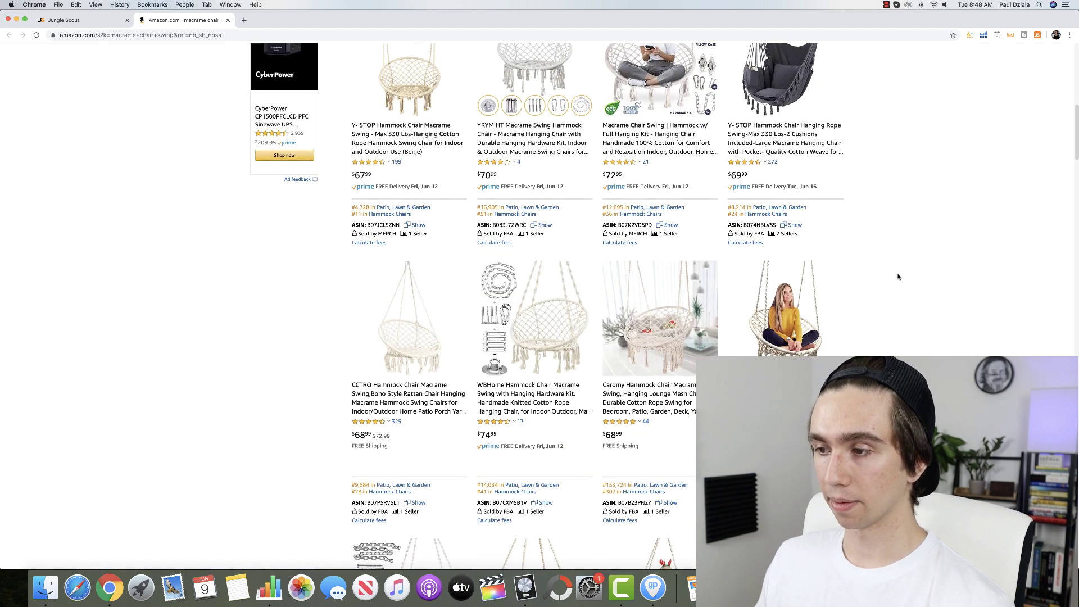
pyautogui.scroll(-2, 898, 277)
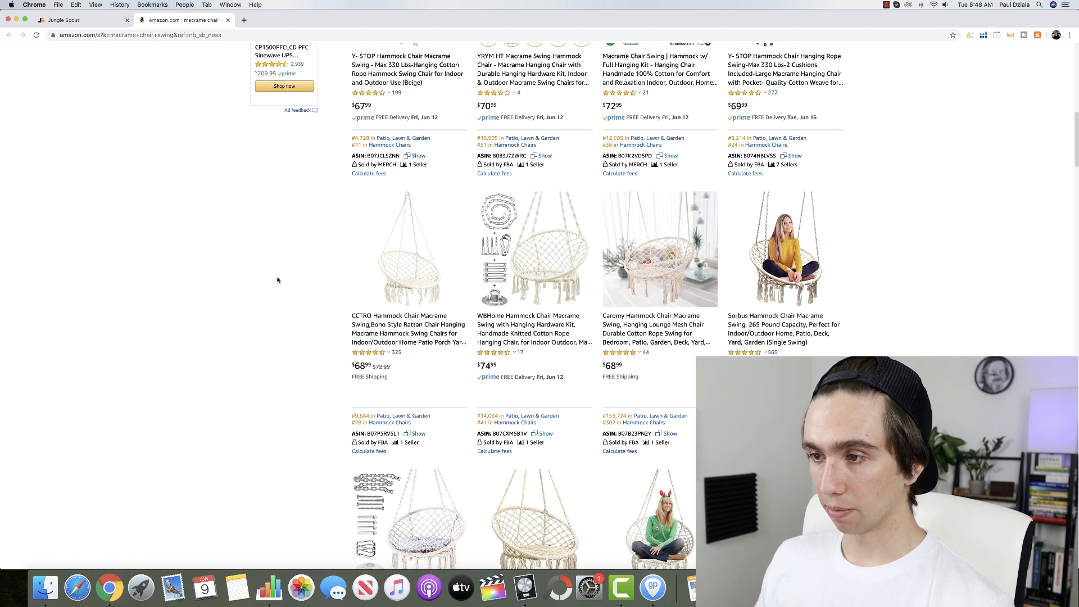
pyautogui.scroll(-5, 277, 280)
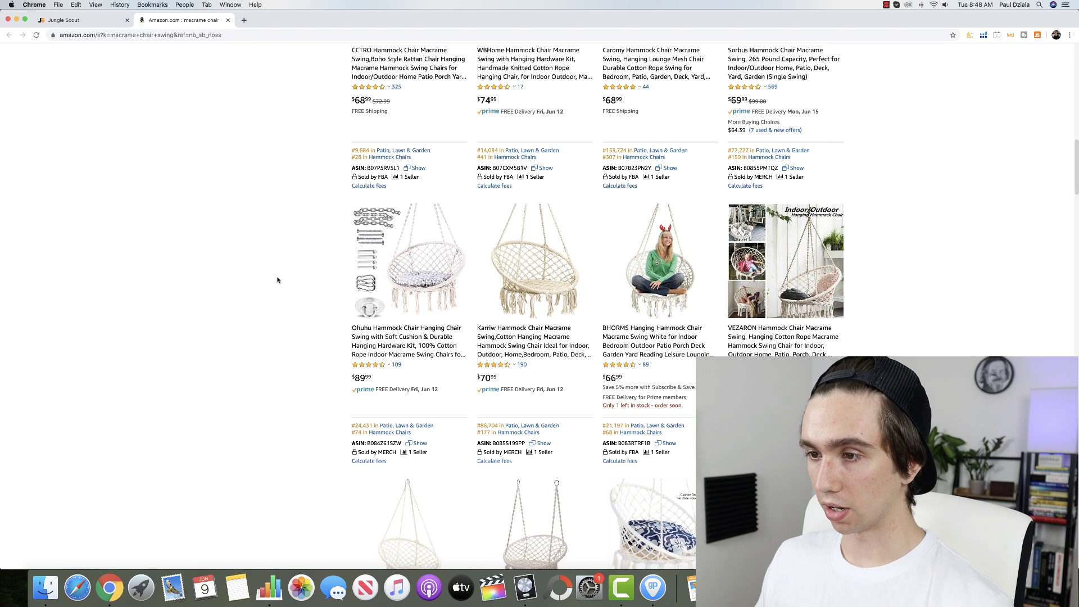
pyautogui.scroll(-4, 889, 287)
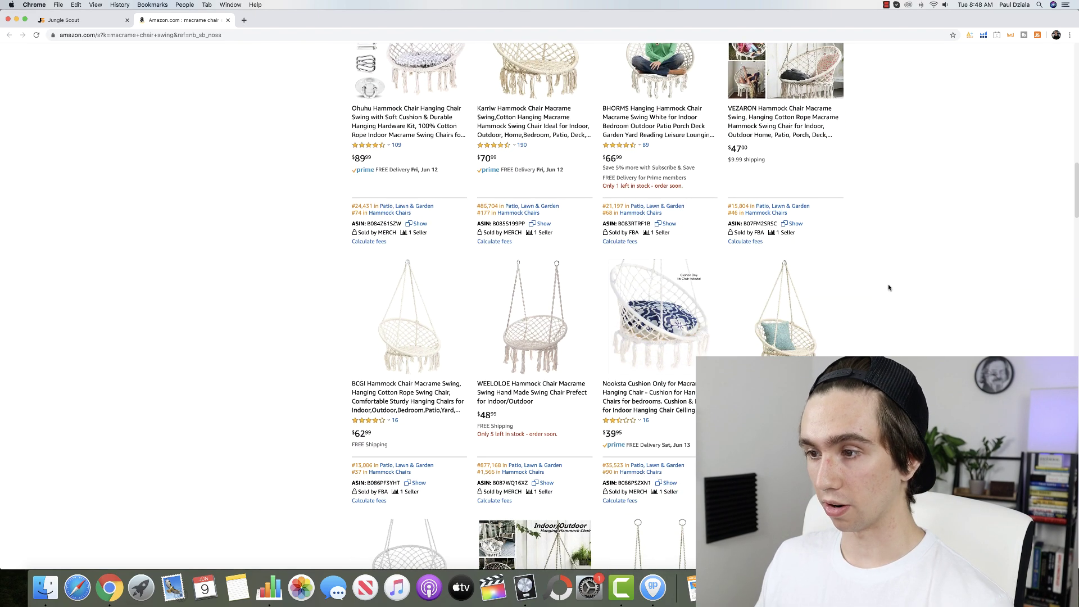
pyautogui.scroll(-8, 354, 323)
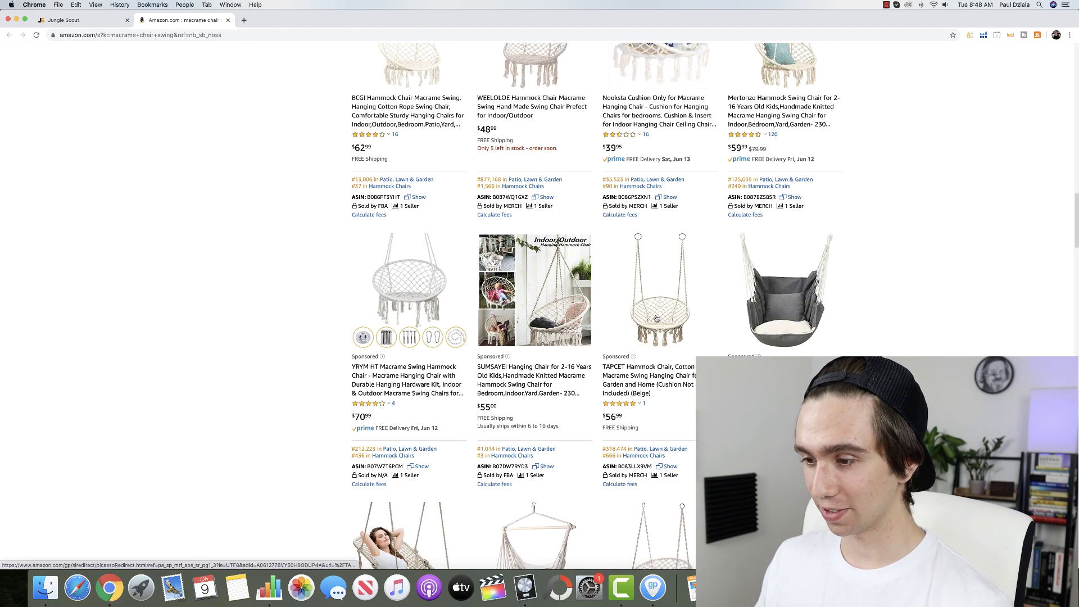
pyautogui.scroll(-1, 656, 318)
pyautogui.scroll(-2, 657, 318)
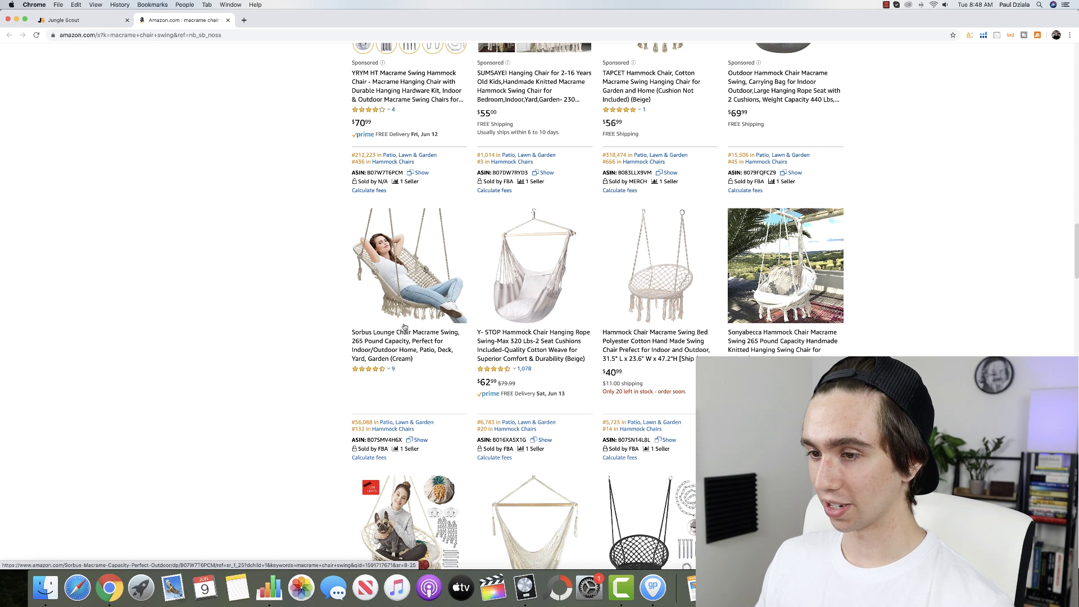
pyautogui.scroll(-3, 394, 396)
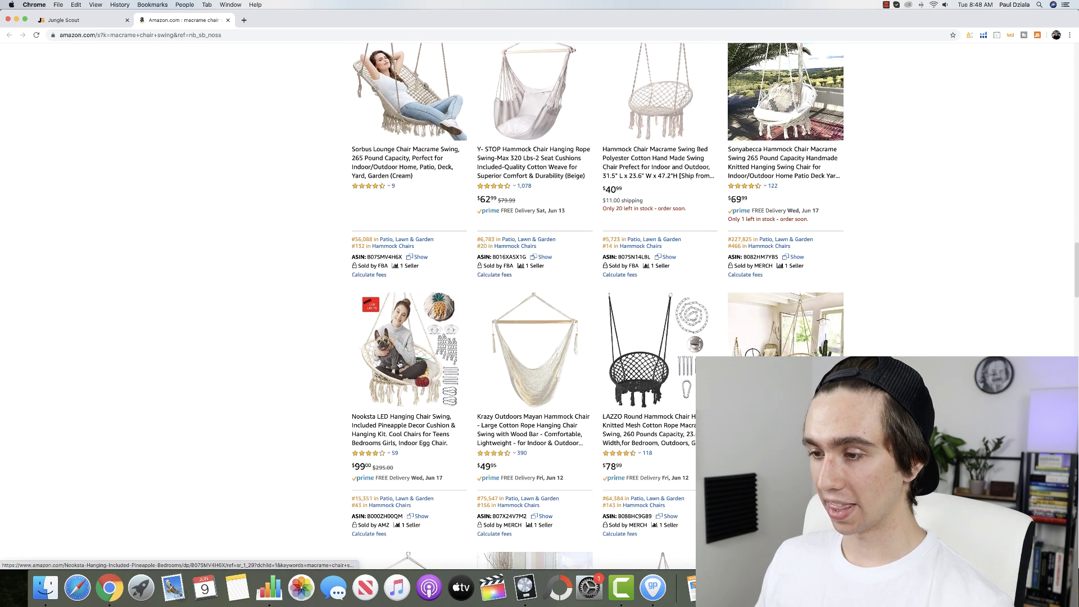
pyautogui.scroll(-1, 398, 364)
pyautogui.scroll(-1, 395, 363)
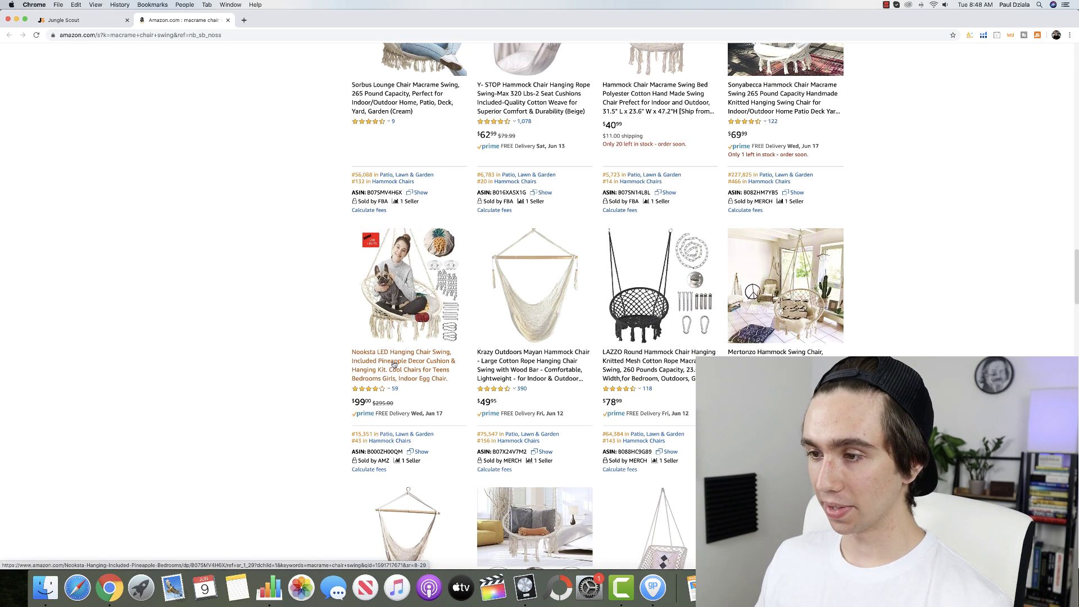
pyautogui.scroll(-2, 540, 335)
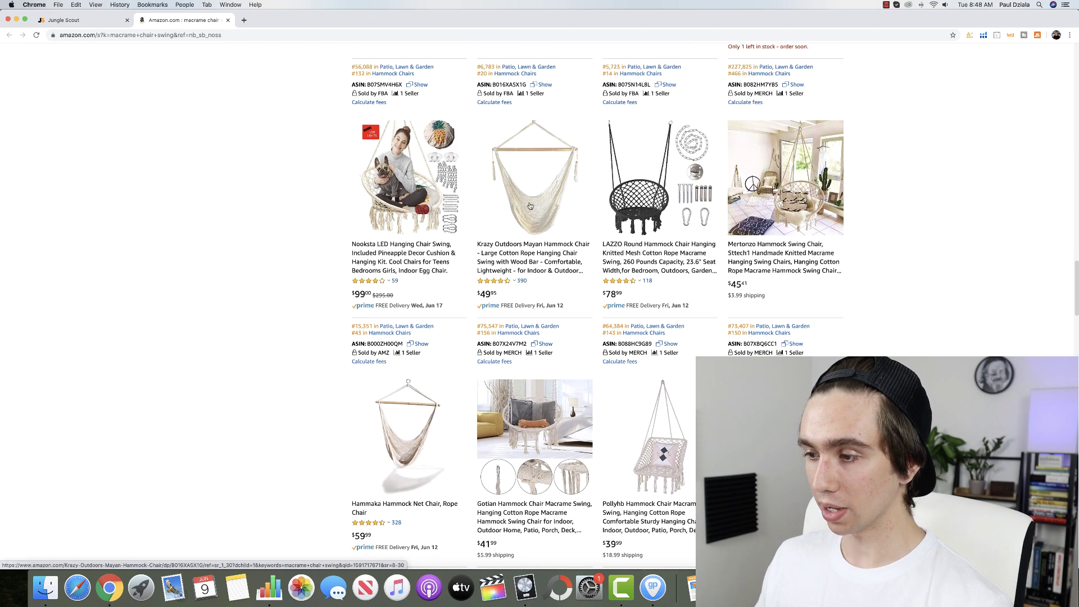
pyautogui.scroll(1, 528, 229)
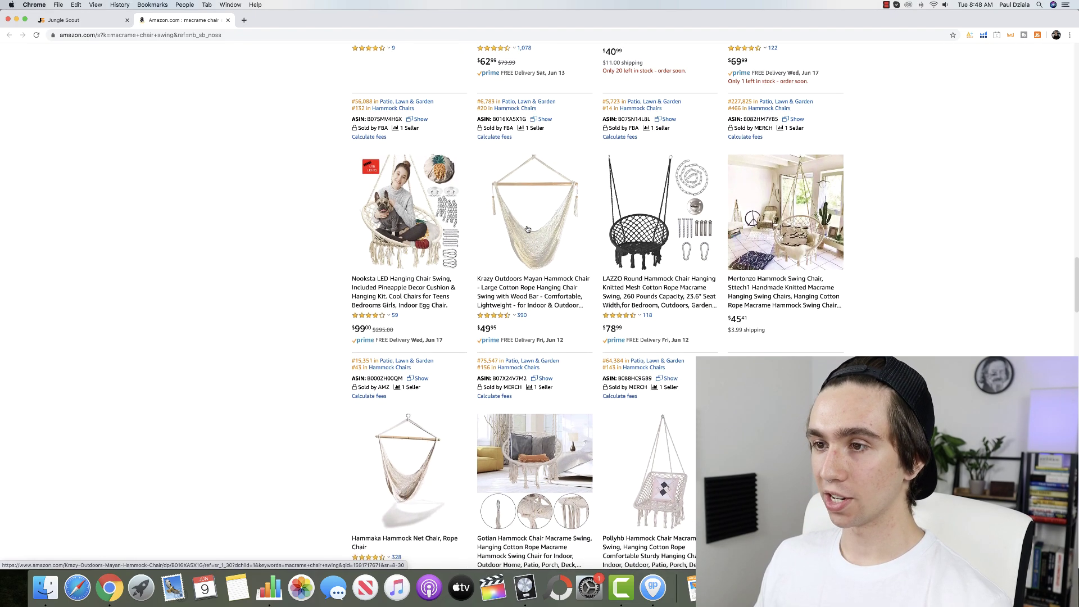
# Run the Helium 10 Xray product research on the macrame chair swing search results and reposition its results window.
pyautogui.scroll(15, 527, 229)
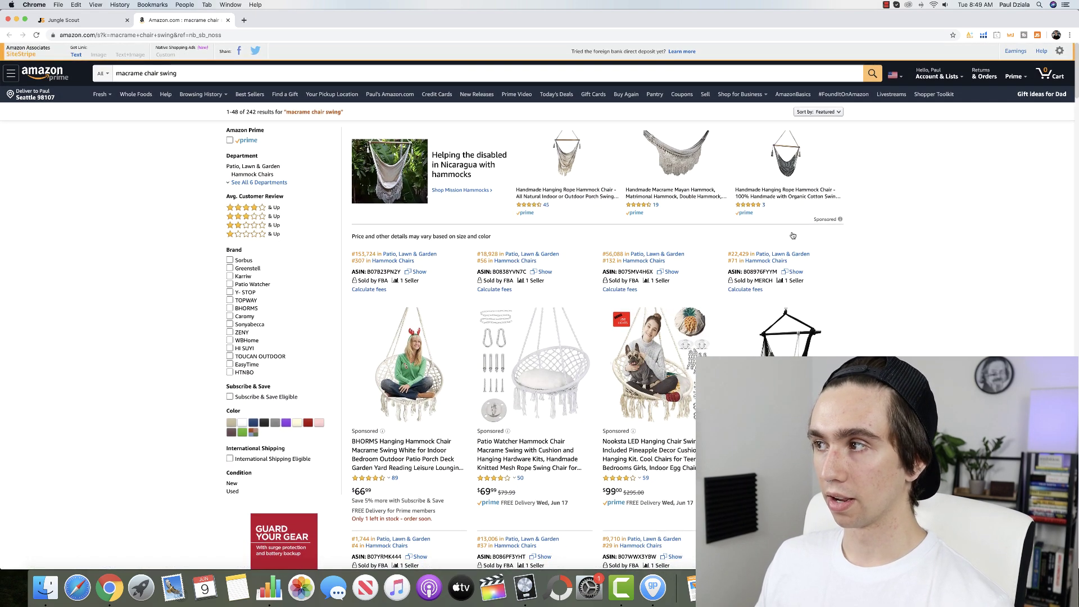
pyautogui.click(983, 37)
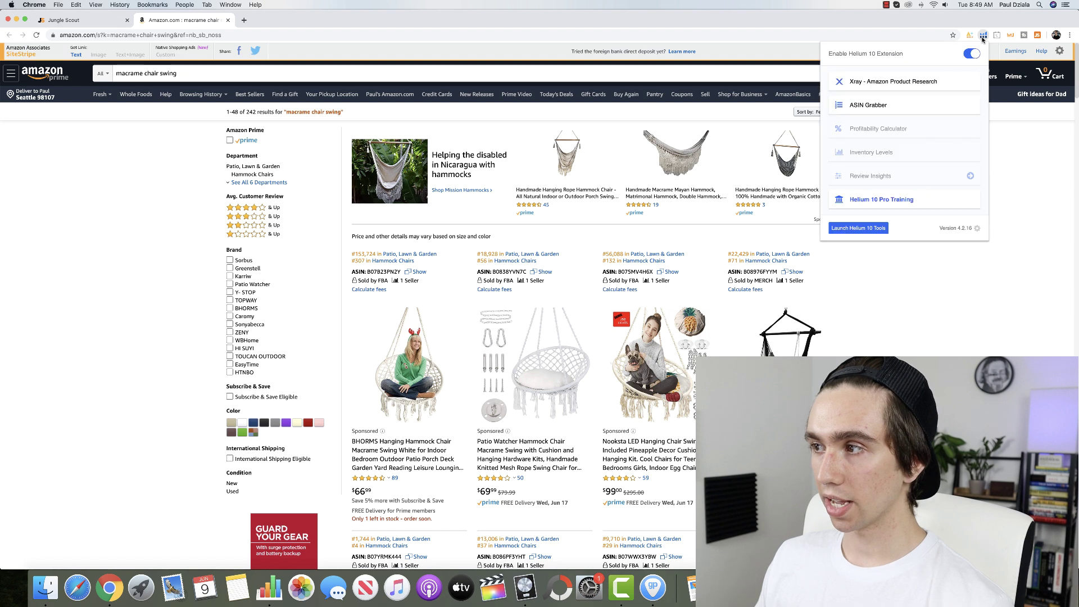
pyautogui.click(909, 83)
pyautogui.moveTo(401, 81); pyautogui.dragTo(619, 118)
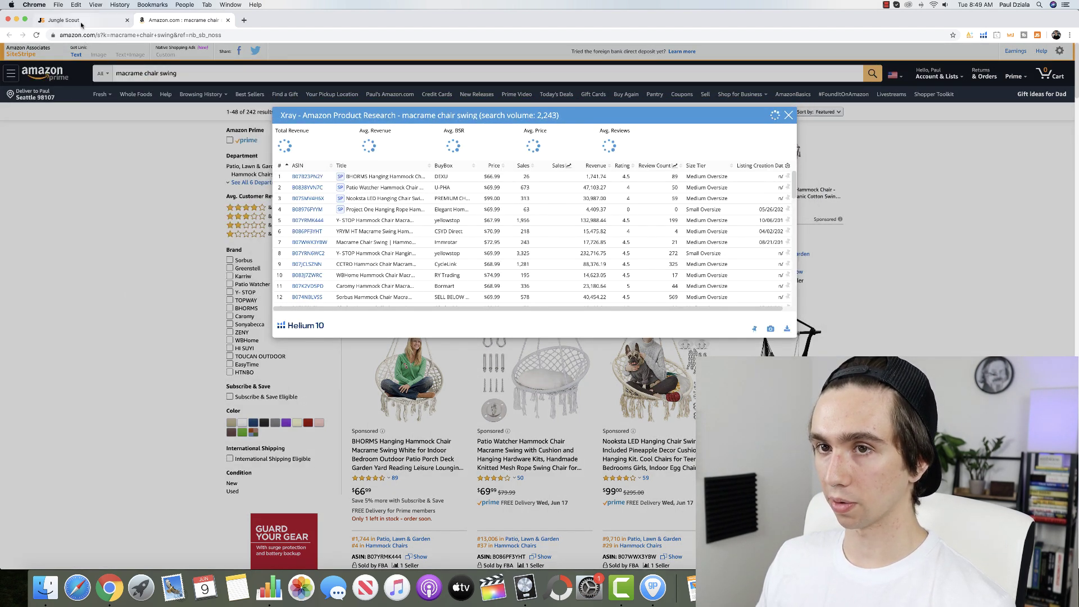
# Compare the niche's search volume in Jungle Scout with Xray, and review the listings' sales, revenue and review counts in Xray.
pyautogui.click(81, 22)
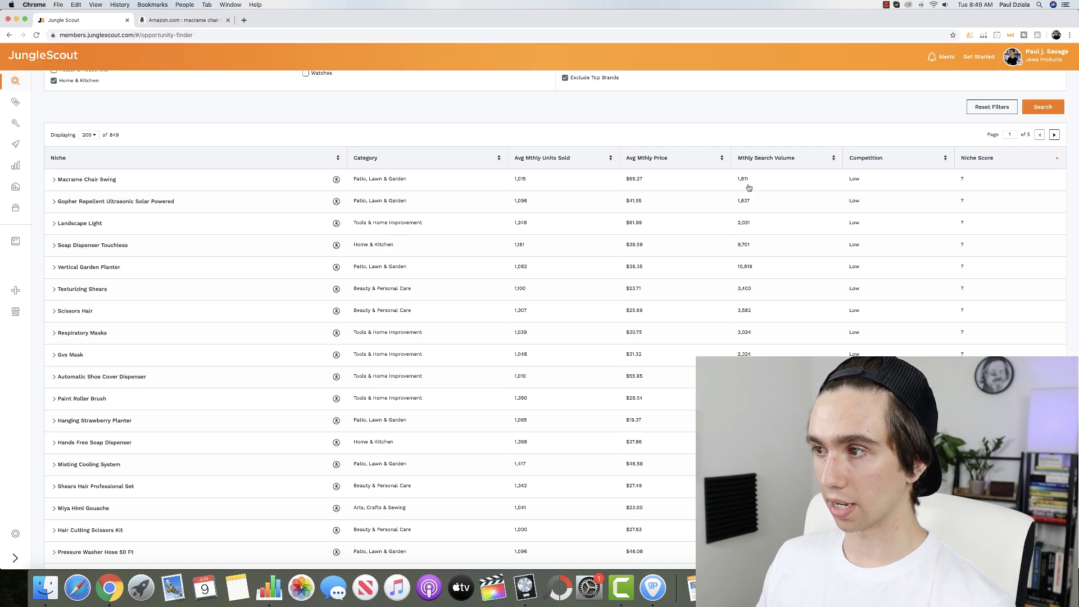
pyautogui.click(173, 22)
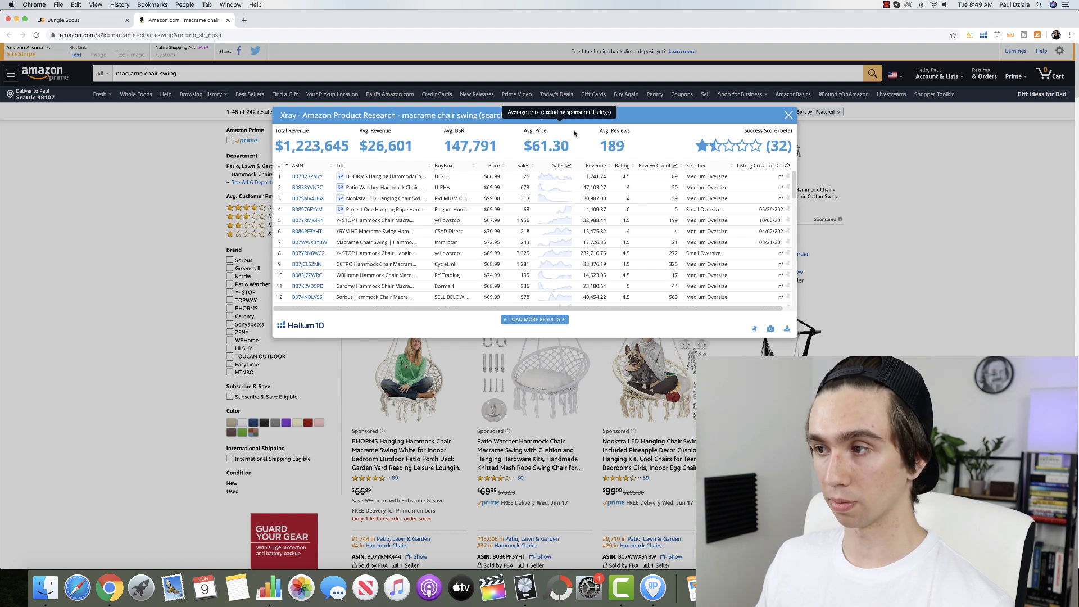
pyautogui.moveTo(305, 191)
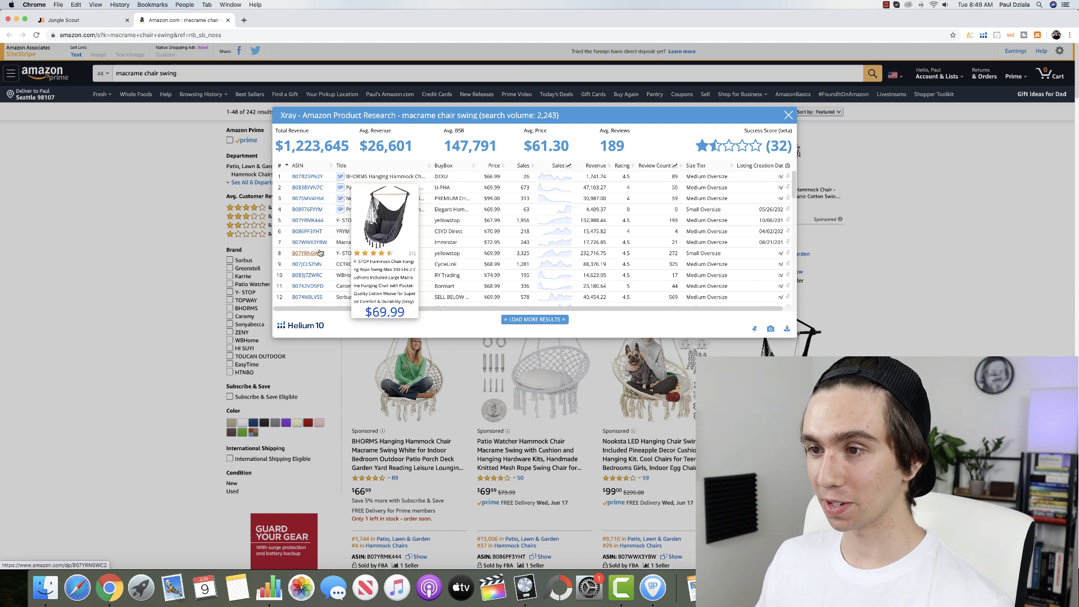
pyautogui.moveTo(318, 266)
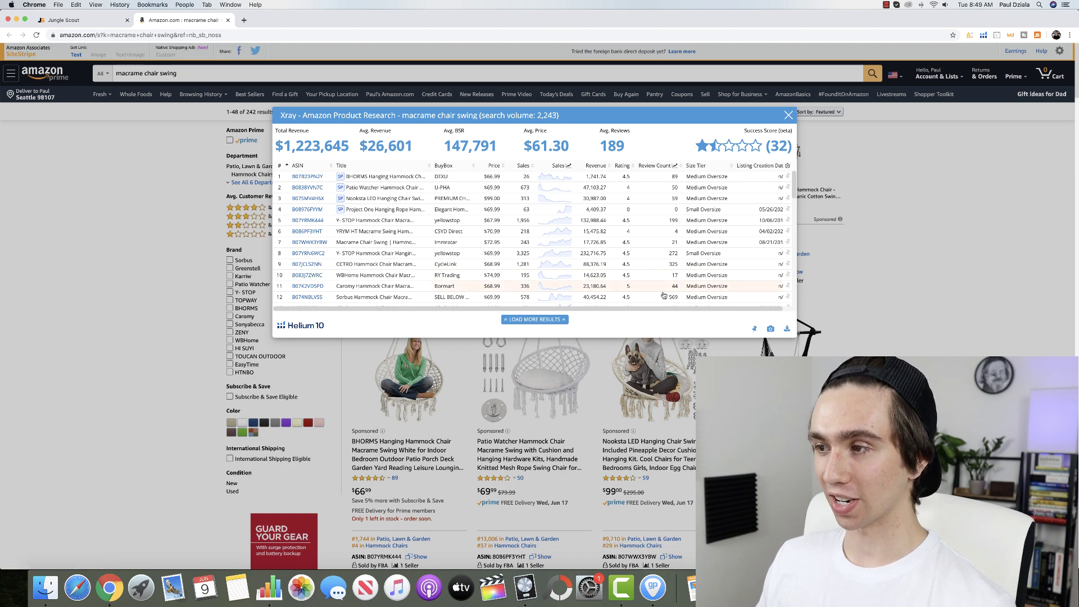
pyautogui.scroll(-2, 660, 301)
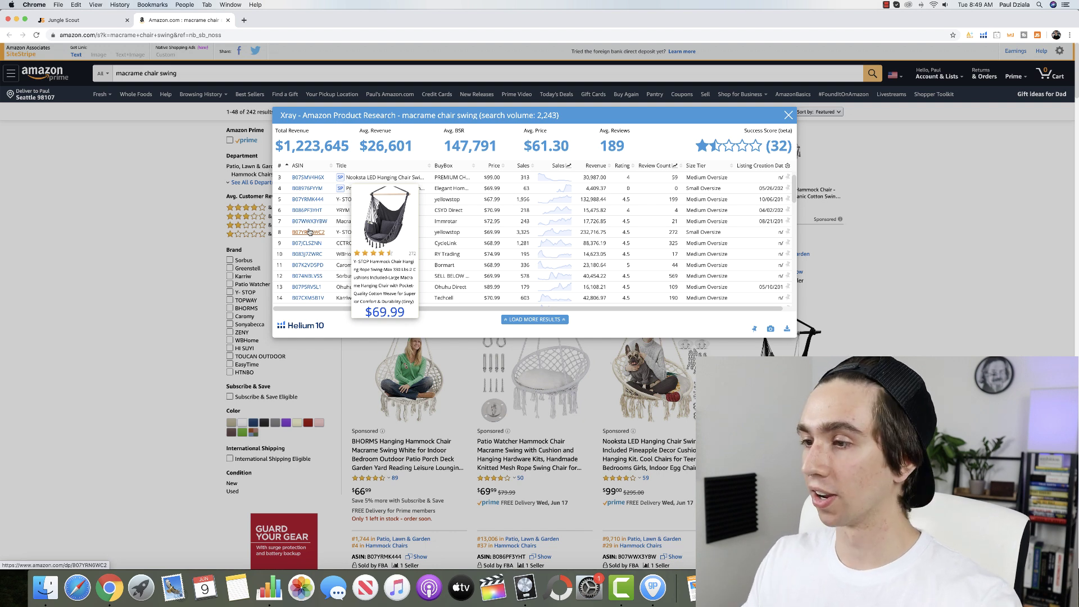
pyautogui.scroll(2, 309, 232)
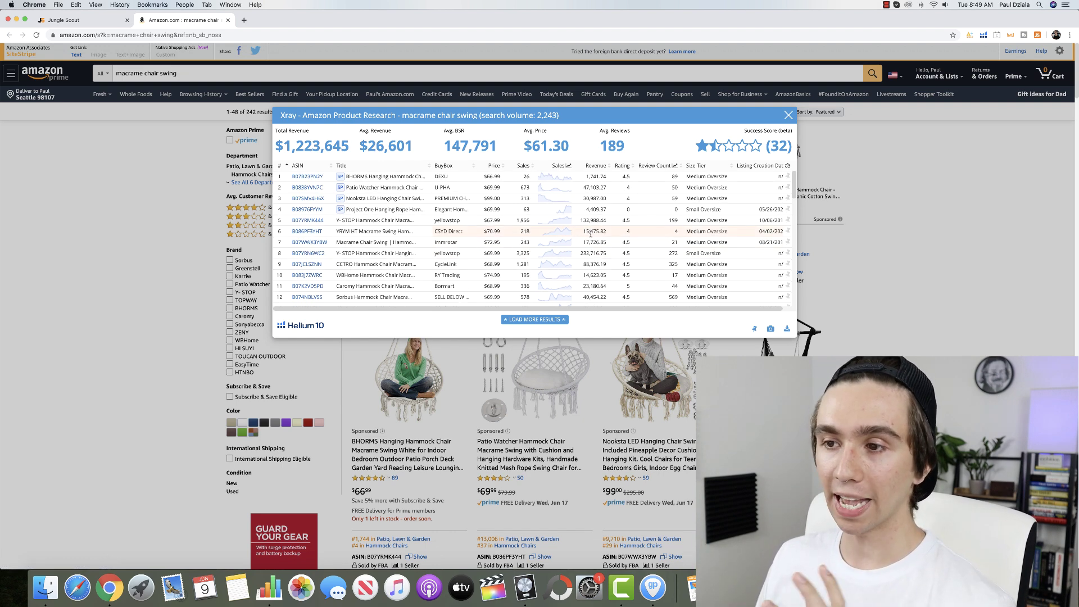
pyautogui.click(789, 116)
# Open Alibaba in a new browser tab and search its products for "macrame chair swing".
pyautogui.press('super+t')
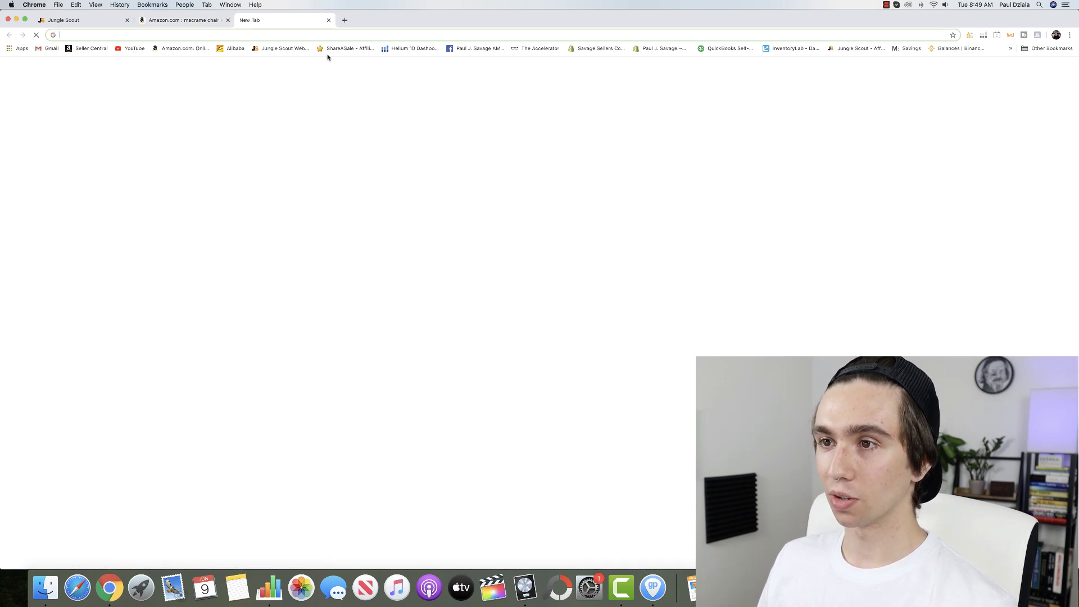
pyautogui.click(229, 48)
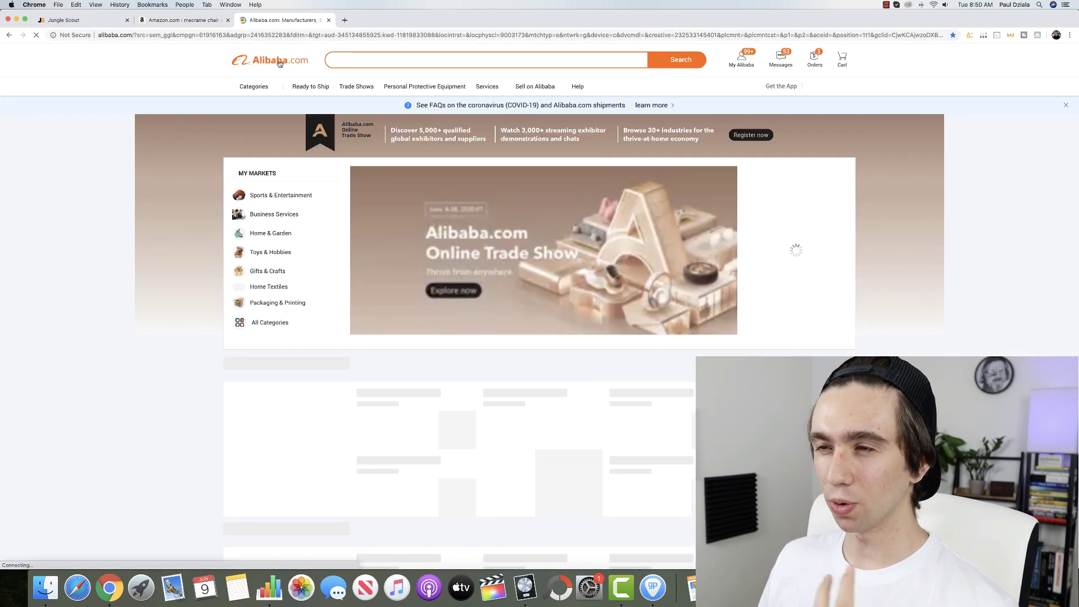
pyautogui.click(389, 62)
pyautogui.click(318, 23)
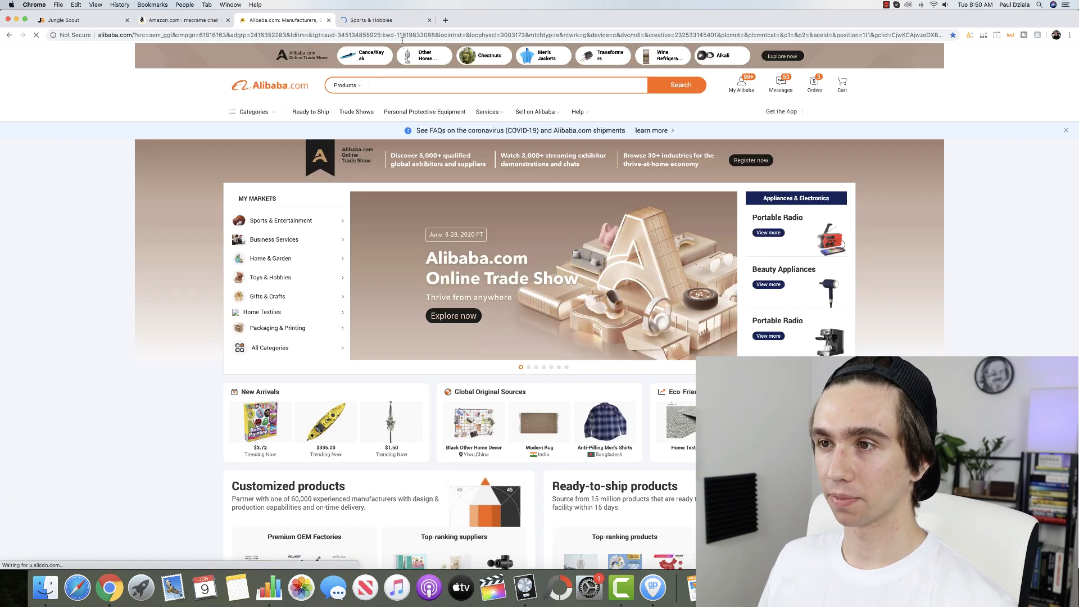
pyautogui.click(430, 20)
pyautogui.click(400, 85)
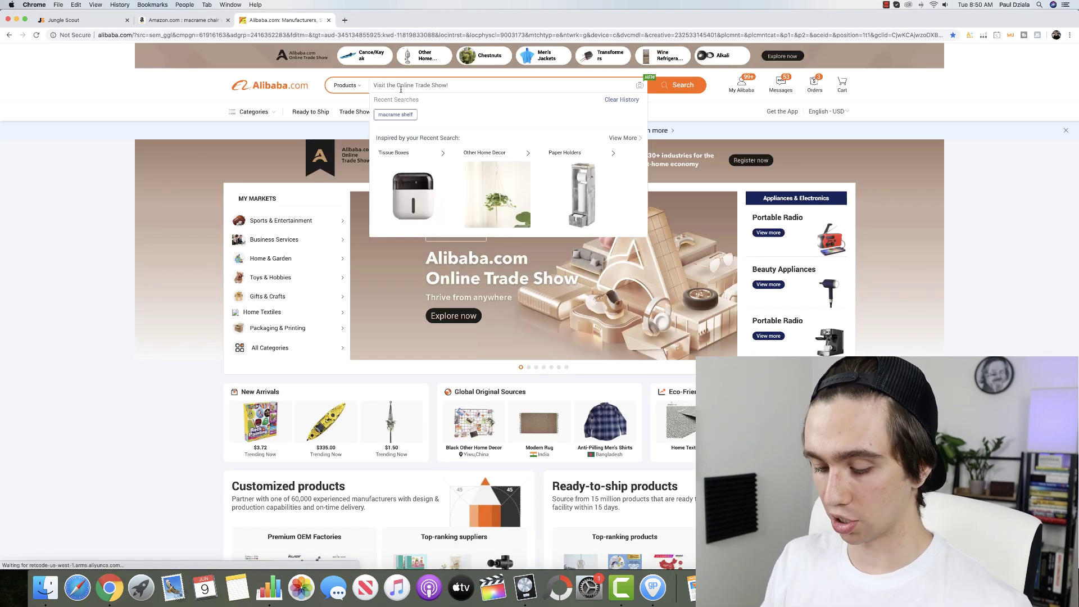
pyautogui.write('macrame chair swing')
pyautogui.press('Return')
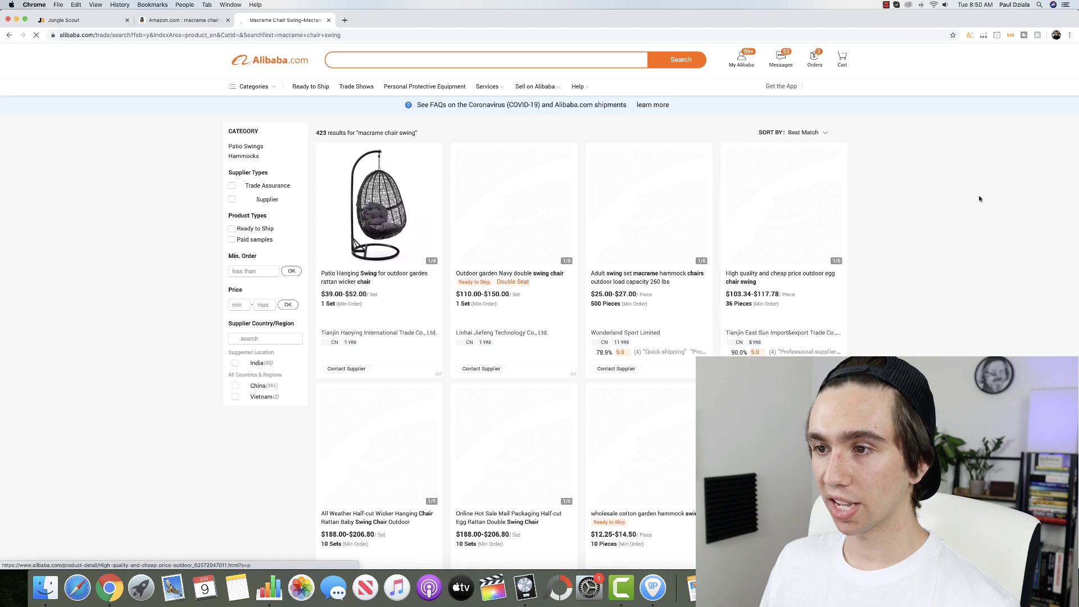
# Examine the Alibaba supplier listings for macrame chair swings, comparing designs, unit prices and minimum order quantities.
pyautogui.scroll(-3, 937, 202)
pyautogui.scroll(-7, 937, 202)
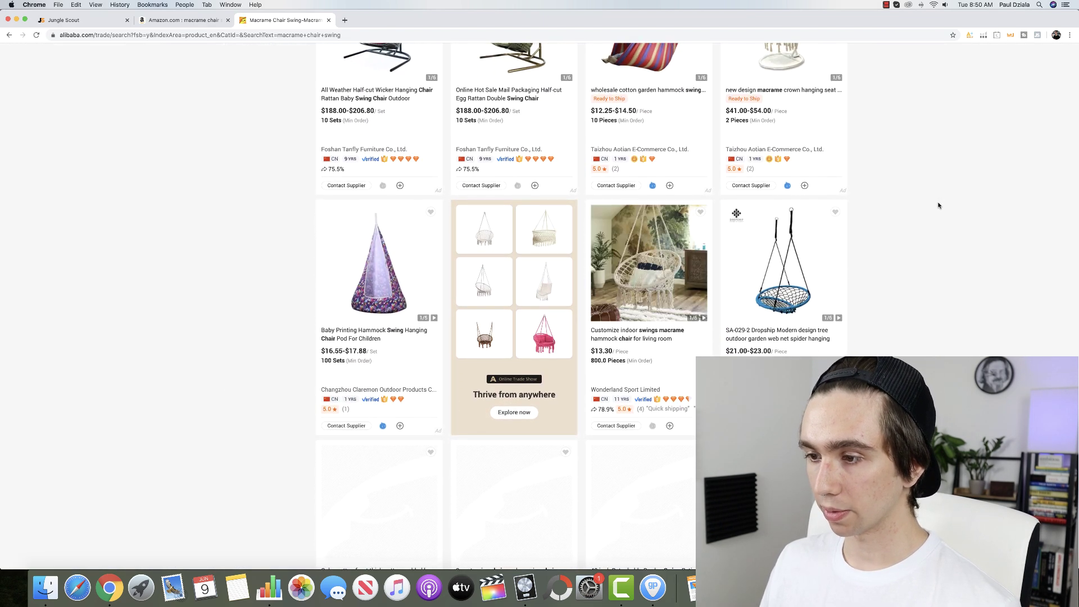
pyautogui.scroll(-1, 938, 205)
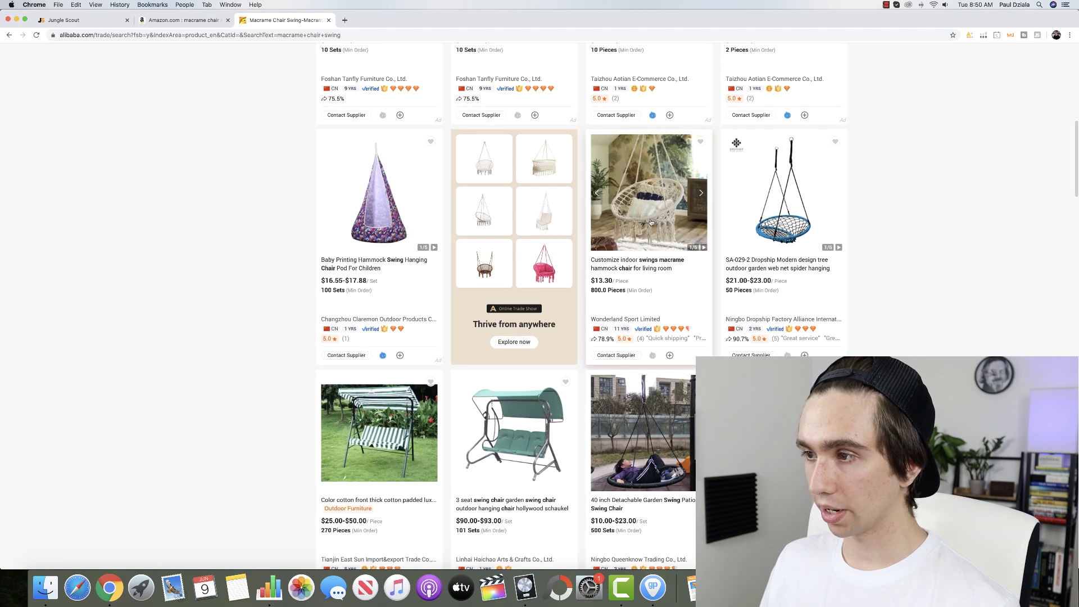
pyautogui.scroll(-2, 657, 190)
pyautogui.scroll(-4, 657, 189)
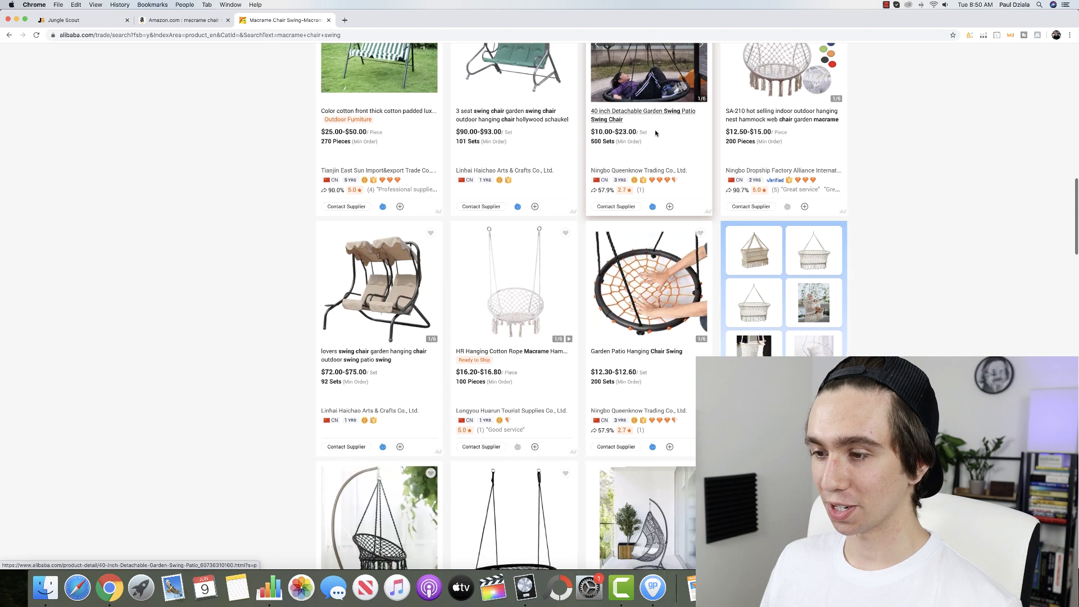
pyautogui.scroll(-12, 656, 134)
pyautogui.scroll(-5, 654, 134)
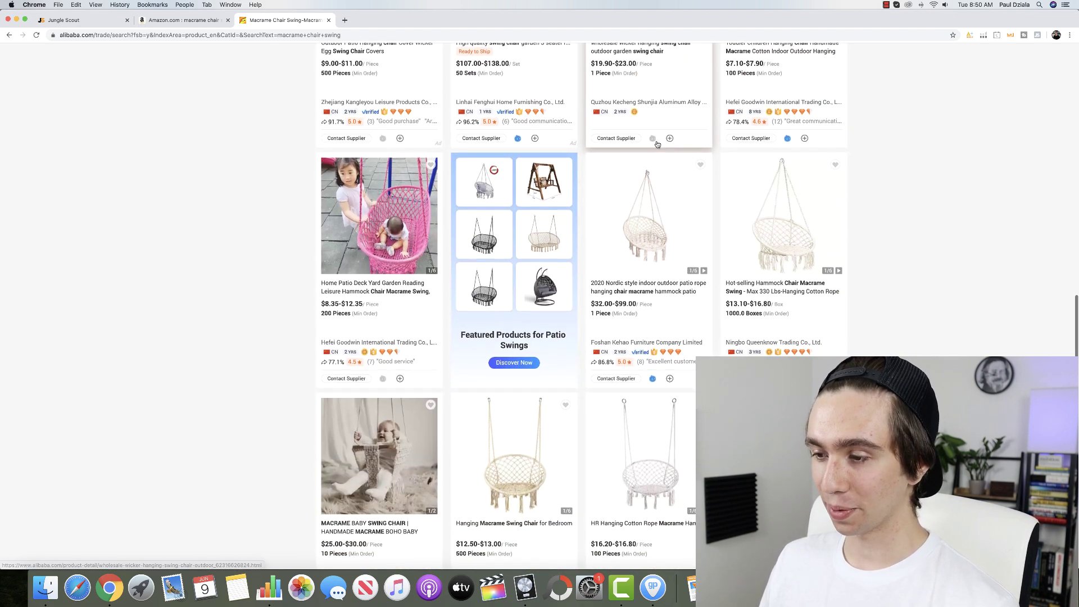
pyautogui.scroll(-3, 657, 144)
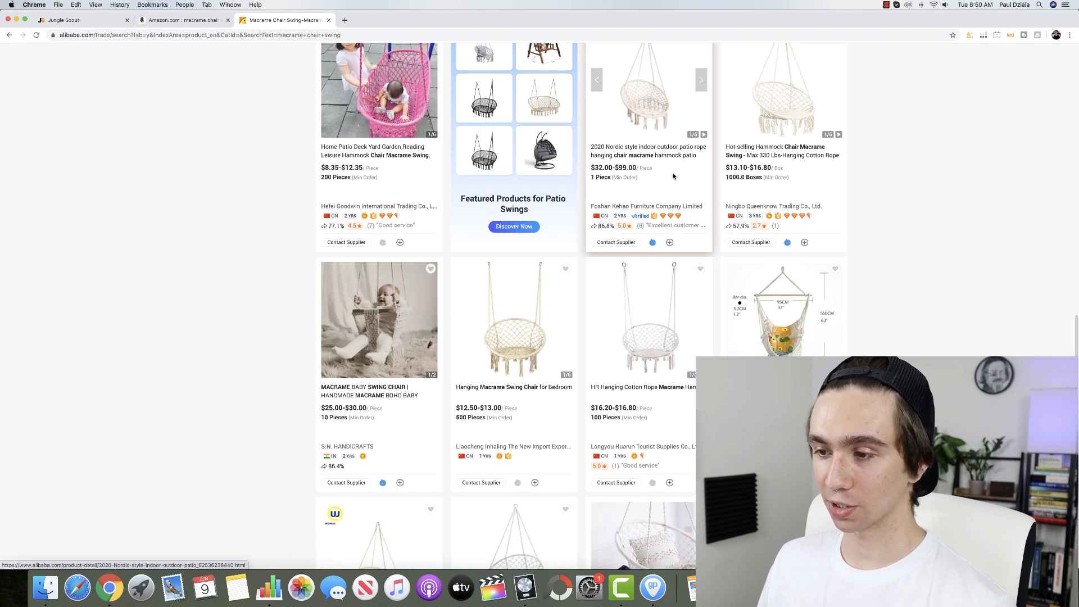
pyautogui.scroll(-8, 673, 176)
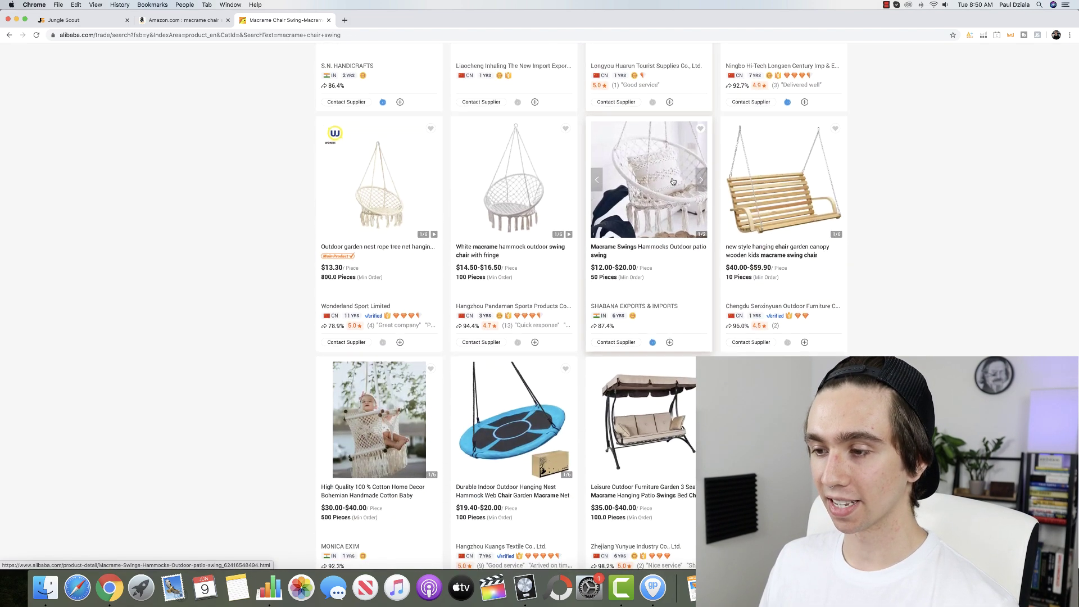
pyautogui.scroll(-3, 673, 181)
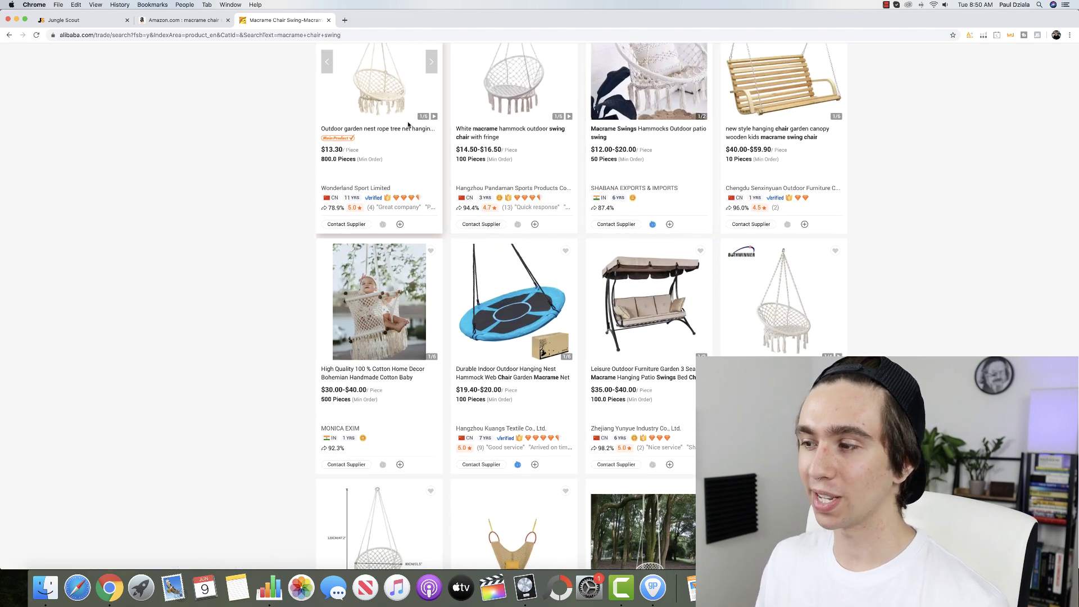
pyautogui.scroll(-6, 408, 124)
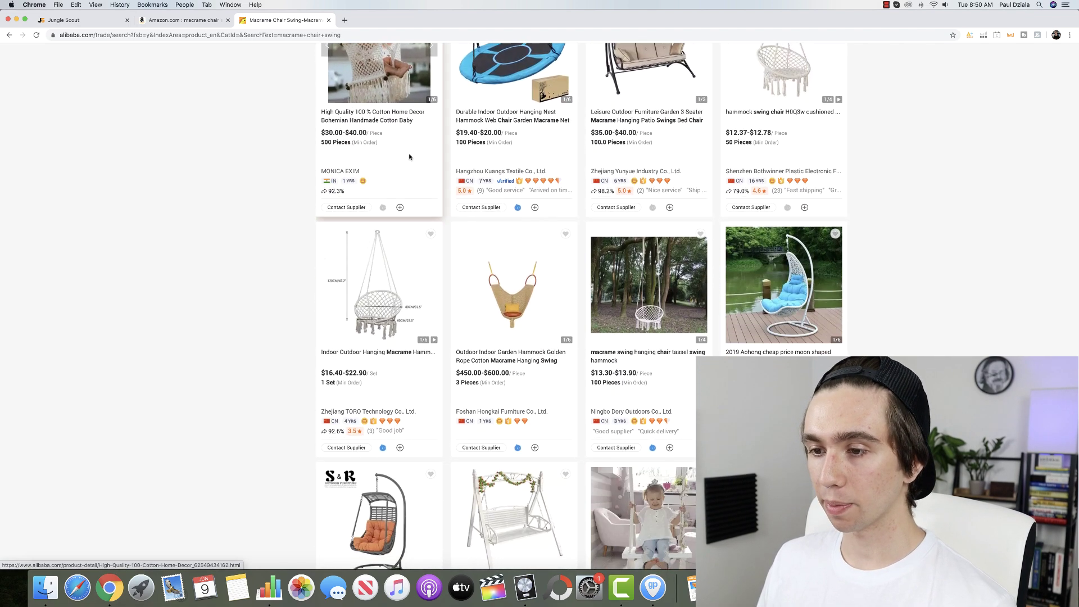
# Browse the product images of the Shenzhen Bothwinner hammock swing chair listing on Alibaba.
pyautogui.scroll(3, 772, 257)
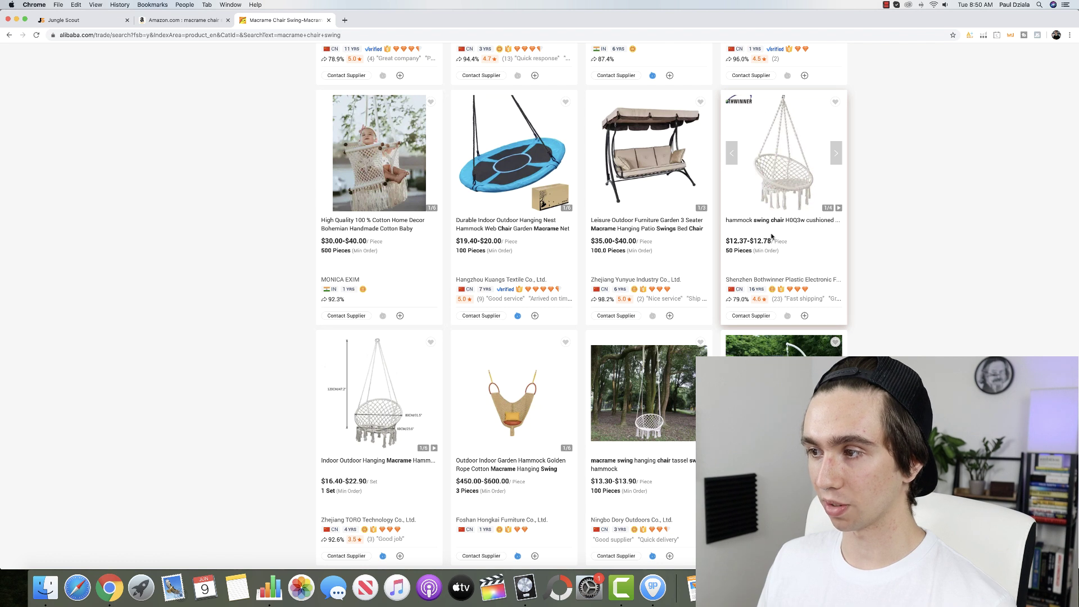
pyautogui.click(836, 156)
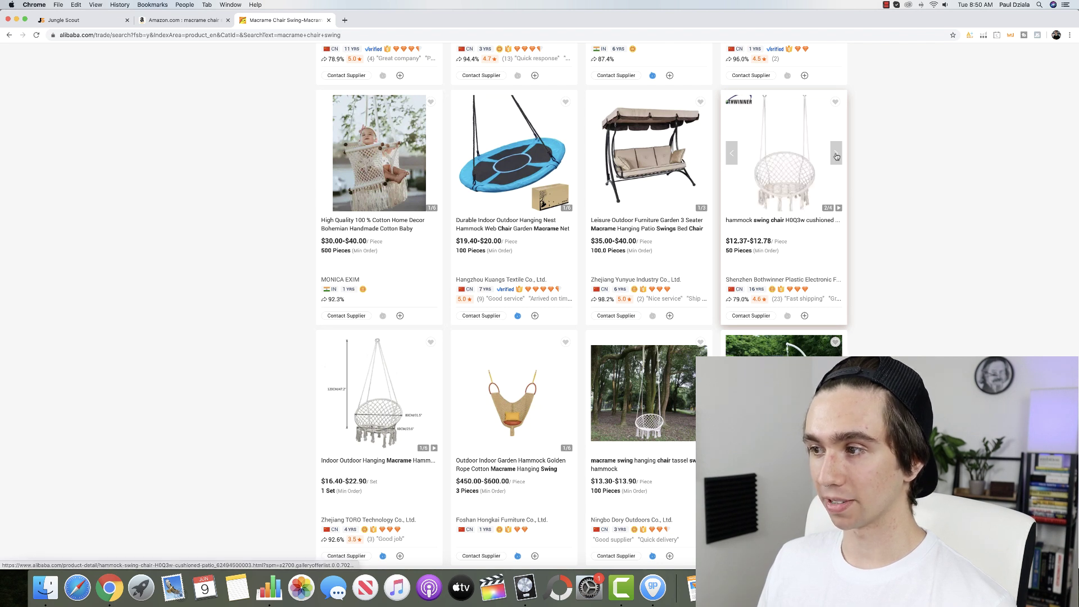
pyautogui.click(836, 157)
pyautogui.click(836, 156)
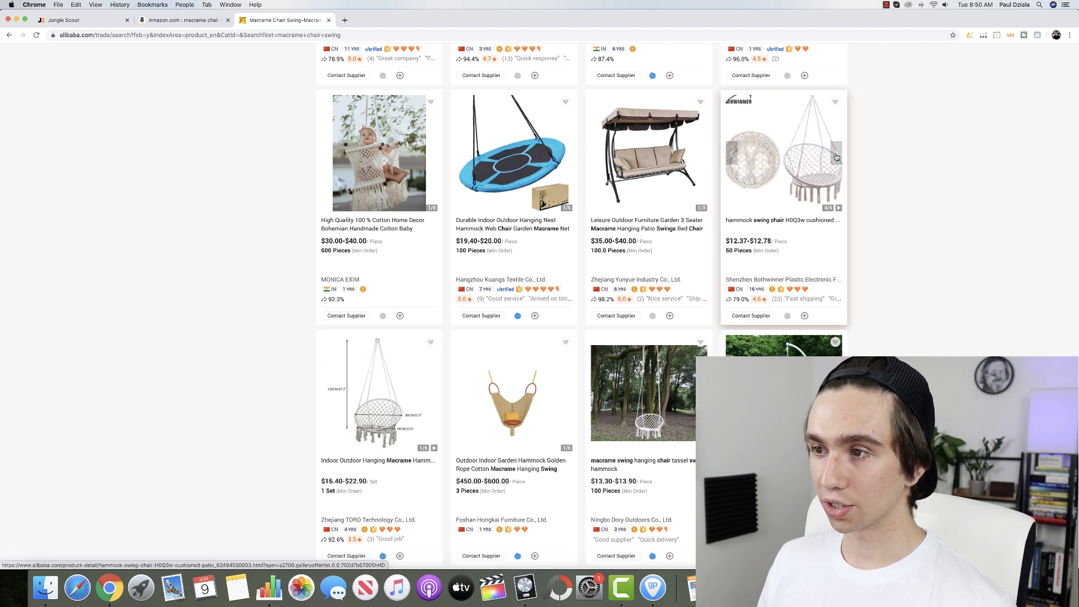
# Scan the remaining Alibaba results for macrame chair swings, comparing designs, unit prices and minimum order quantities.
pyautogui.scroll(-10, 777, 183)
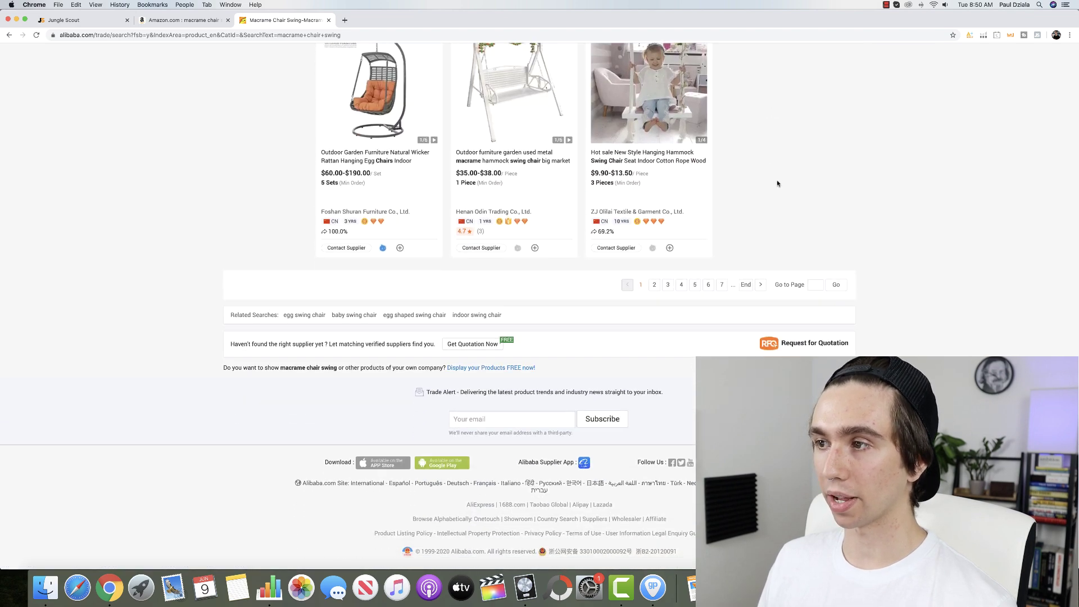
pyautogui.scroll(10, 777, 184)
pyautogui.moveTo(777, 183)
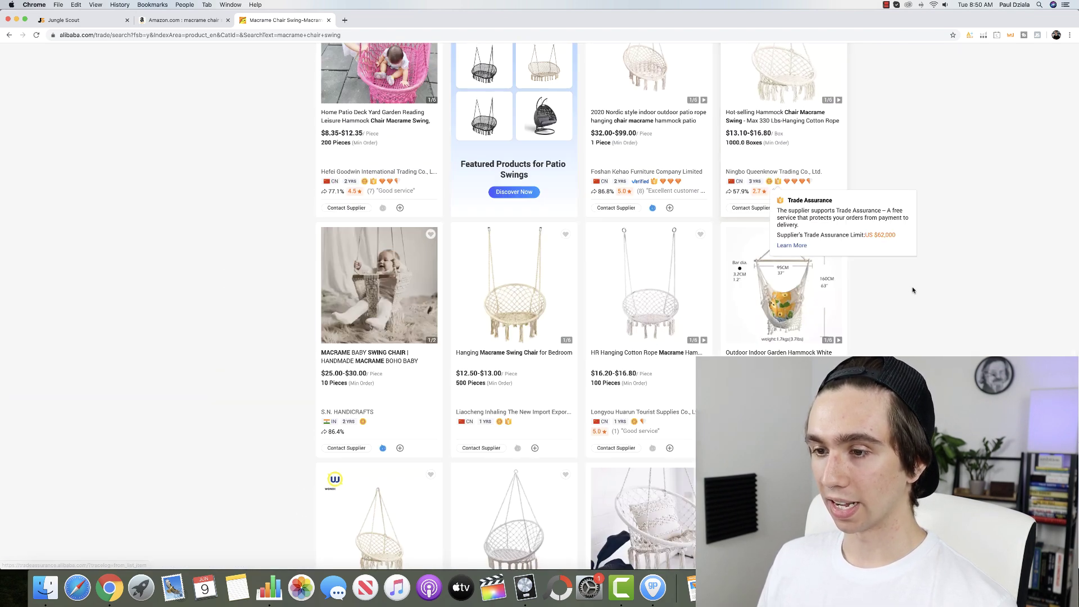
pyautogui.scroll(-8, 899, 315)
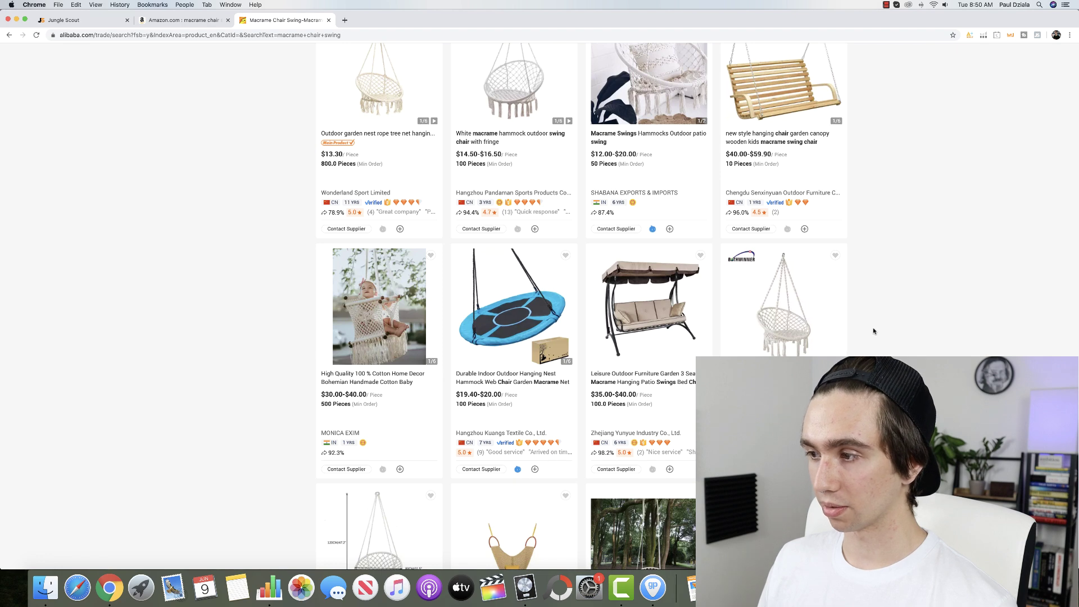
pyautogui.scroll(2, 872, 329)
pyautogui.scroll(7, 873, 331)
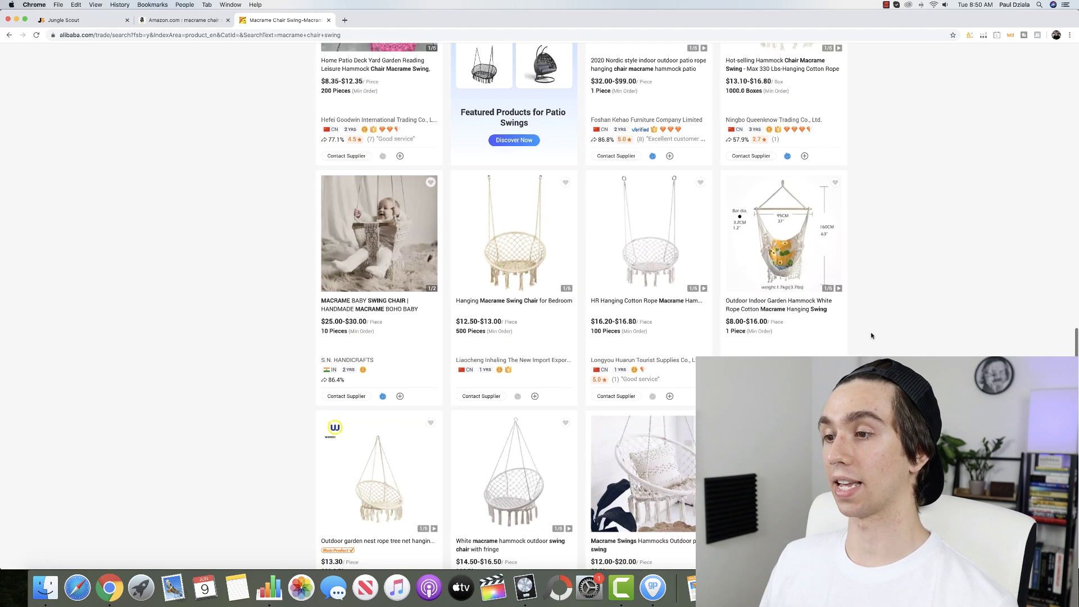
# Browse the product images of the Outdoor Indoor Garden Hammock White Rope Cotton Macrame Hanging Swing listing on Alibaba.
pyautogui.moveTo(838, 274)
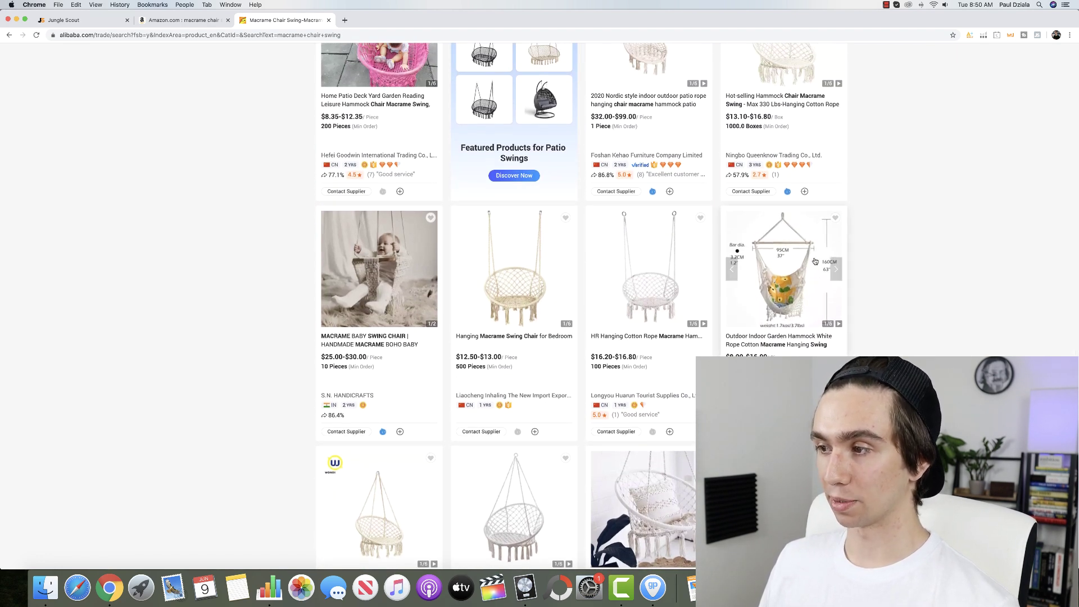
pyautogui.click(837, 271)
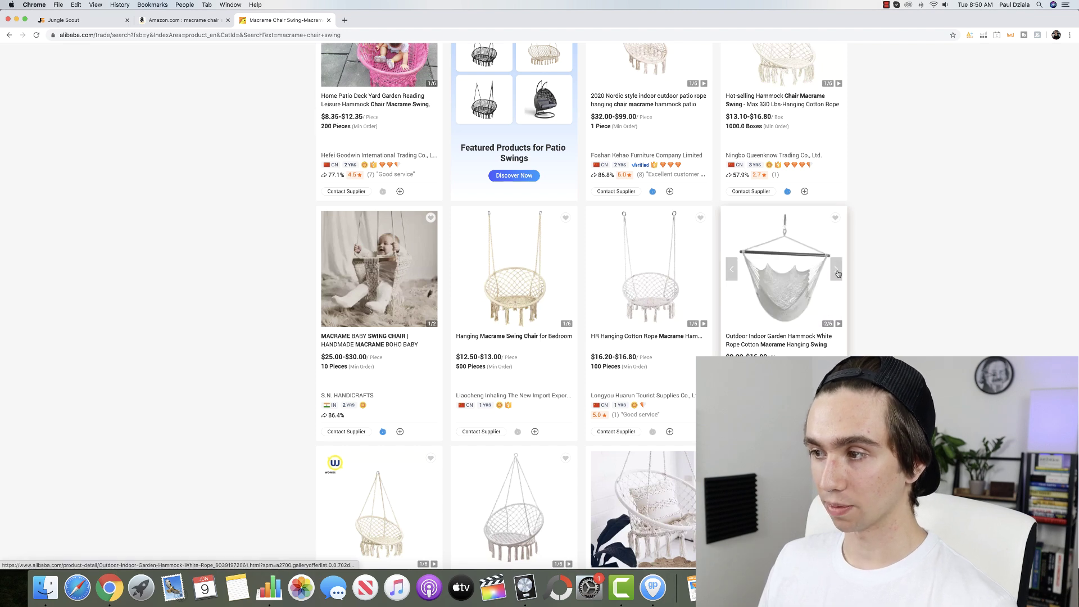
pyautogui.click(835, 271)
pyautogui.click(833, 272)
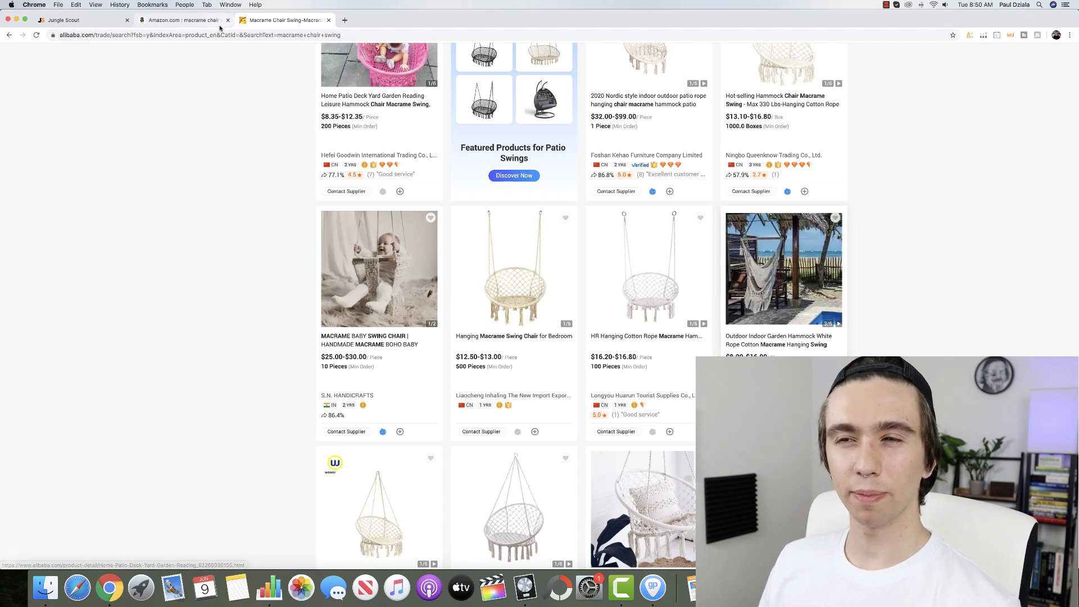
# Switch to the Amazon results for "macrame chair swing" and review the listings' sales and revenue in Helium 10 Xray.
pyautogui.hotkey('ctrl', 'shift', 'Tab')
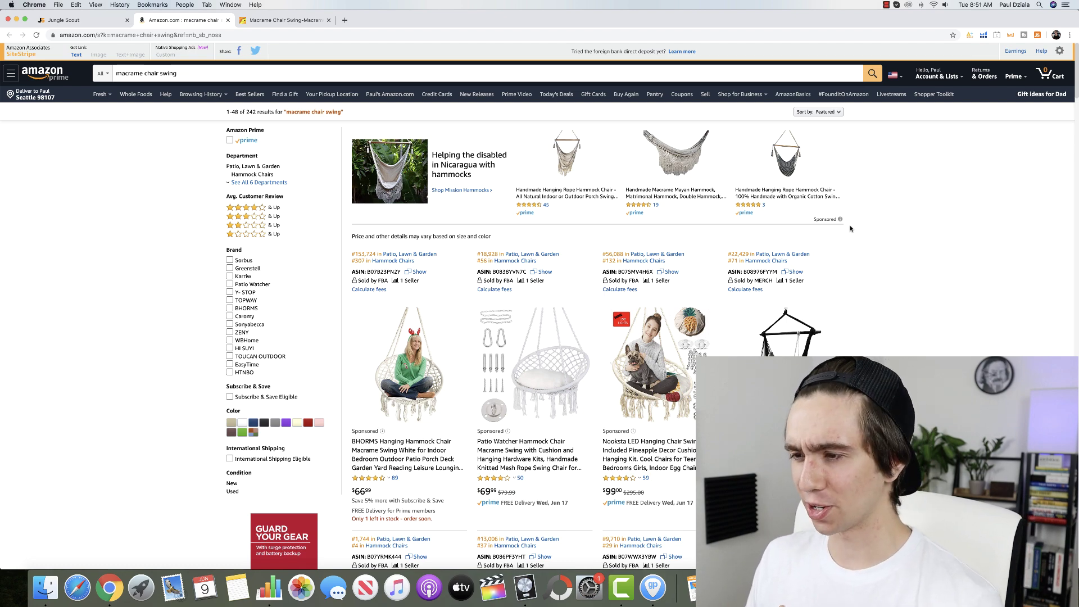
pyautogui.scroll(-3, 845, 232)
pyautogui.scroll(-10, 843, 234)
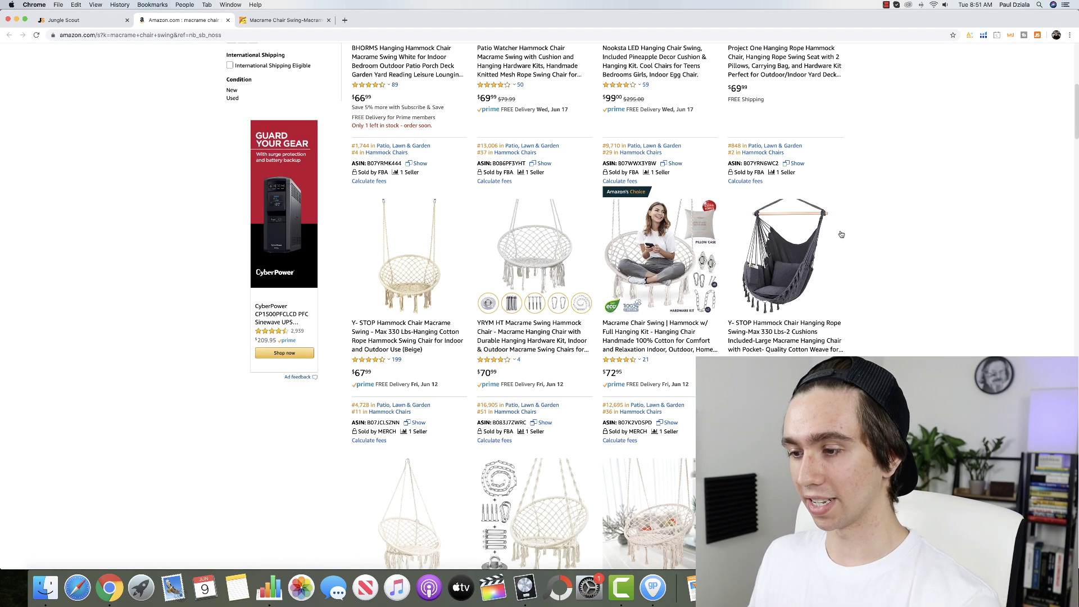
pyautogui.scroll(-7, 951, 77)
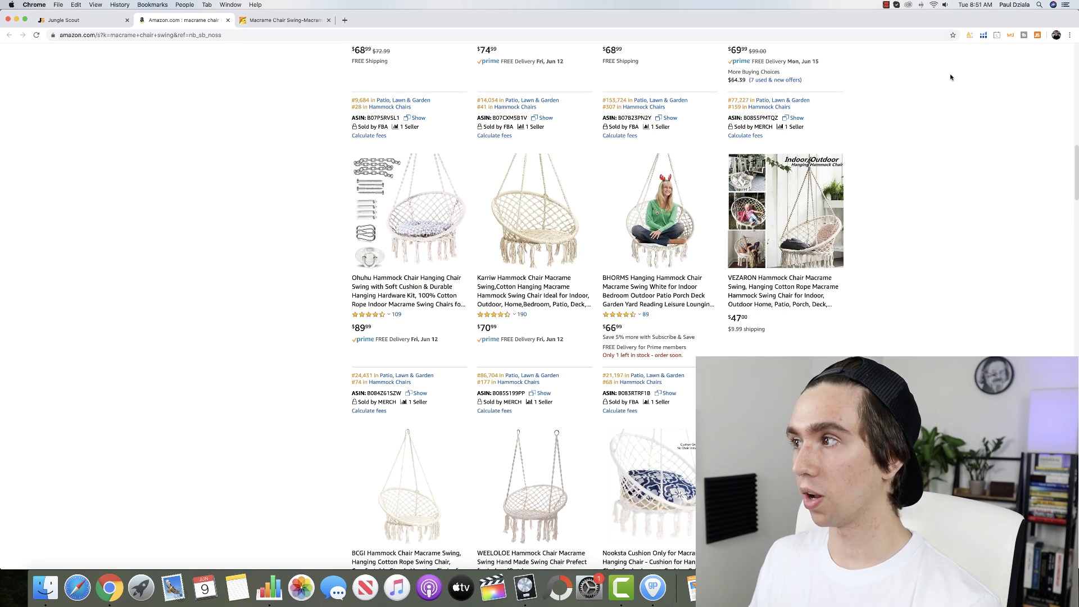
pyautogui.click(984, 36)
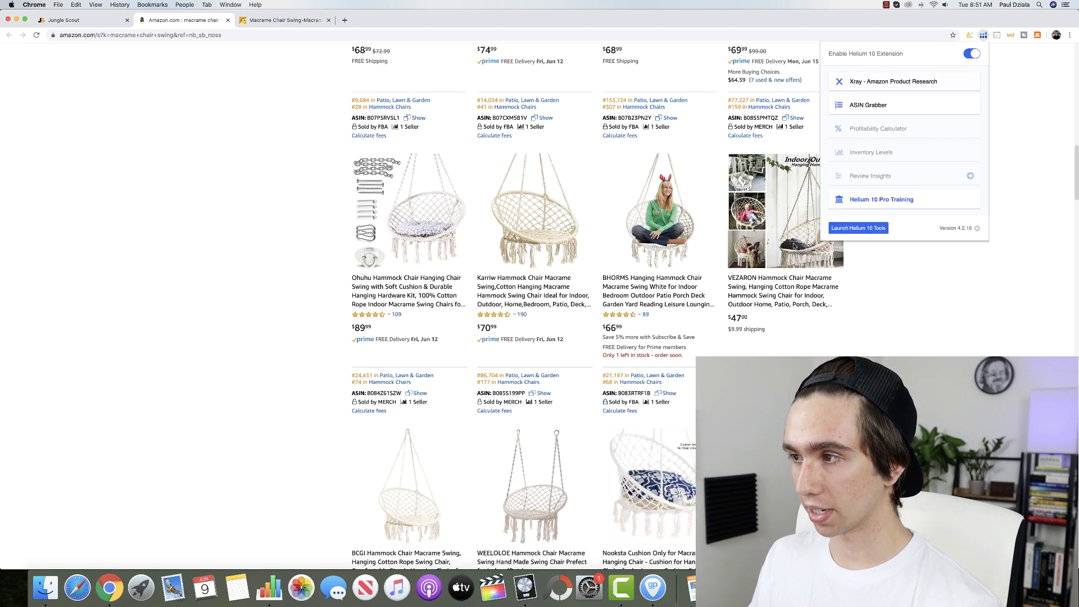
pyautogui.click(871, 84)
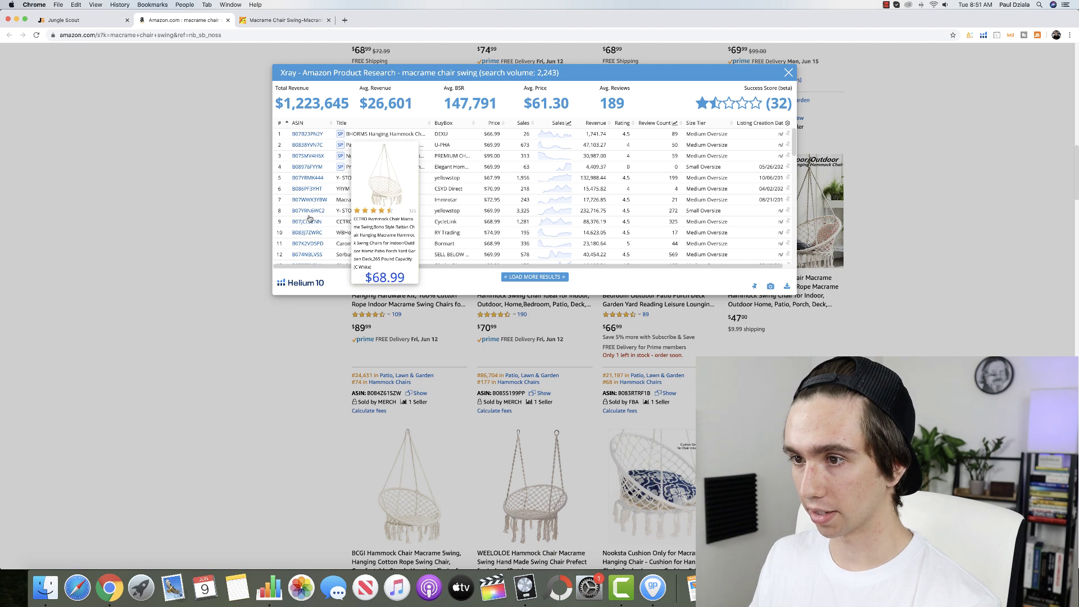
pyautogui.scroll(-6, 306, 255)
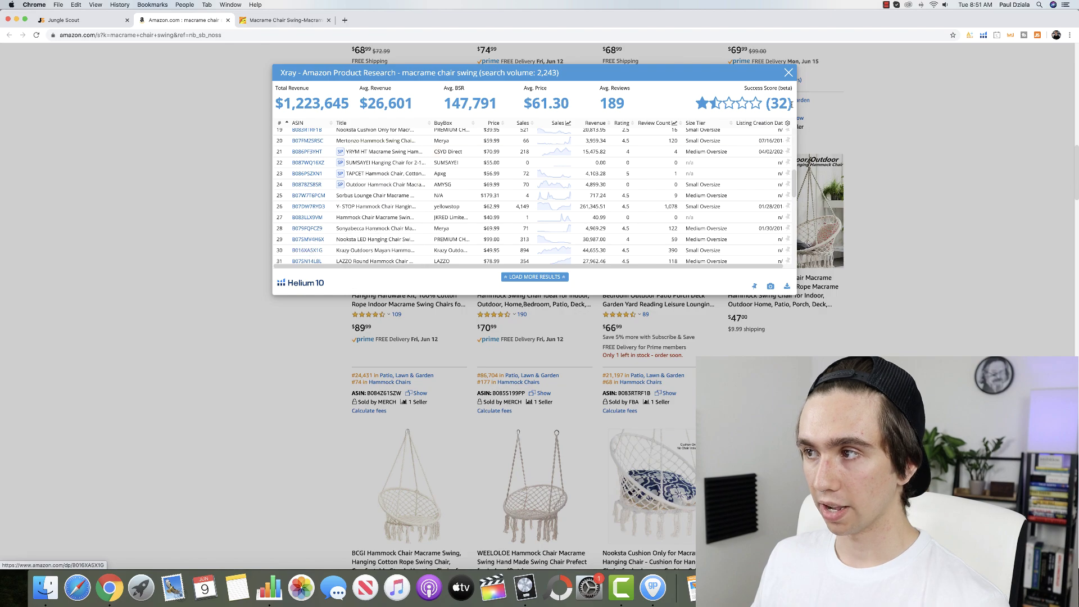
pyautogui.click(789, 72)
# Look through the Amazon macrame chair swing listings and compare them briefly with the Alibaba supplier results.
pyautogui.scroll(-5, 880, 203)
pyautogui.scroll(-7, 880, 202)
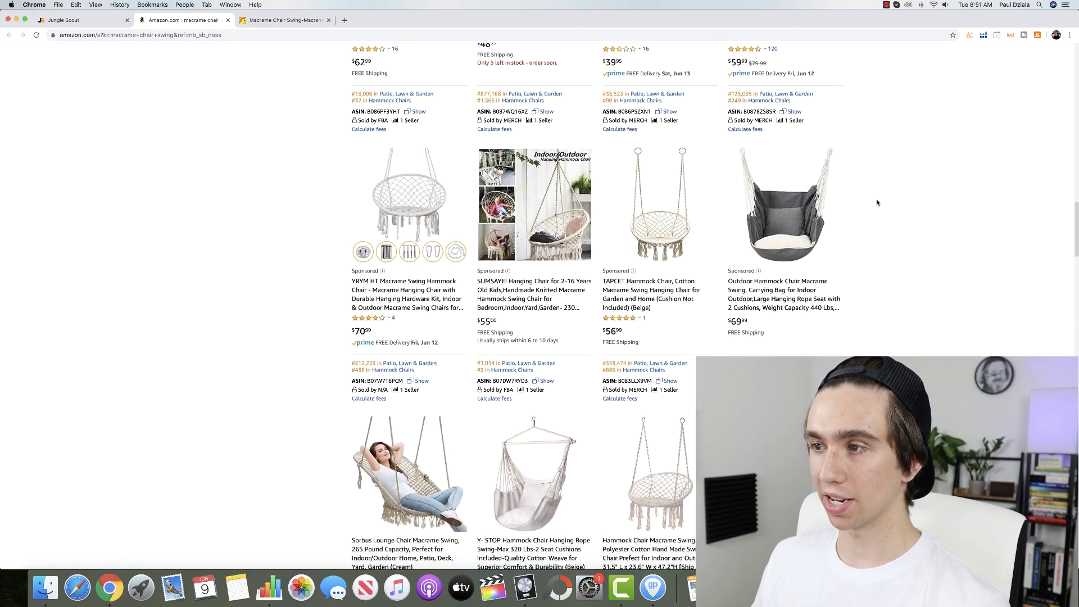
pyautogui.scroll(-10, 876, 202)
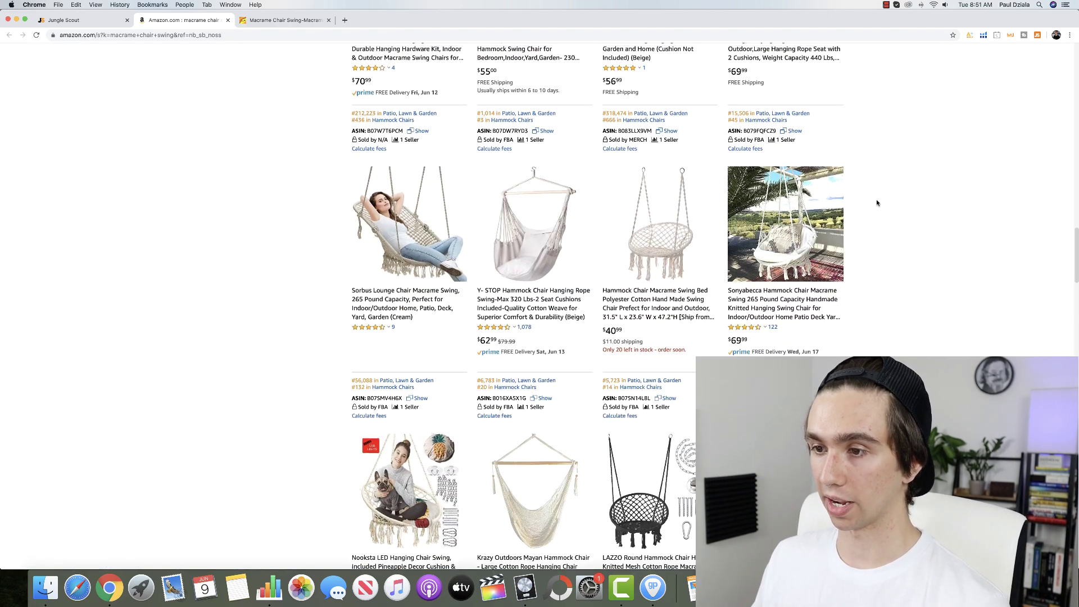
pyautogui.scroll(8, 874, 206)
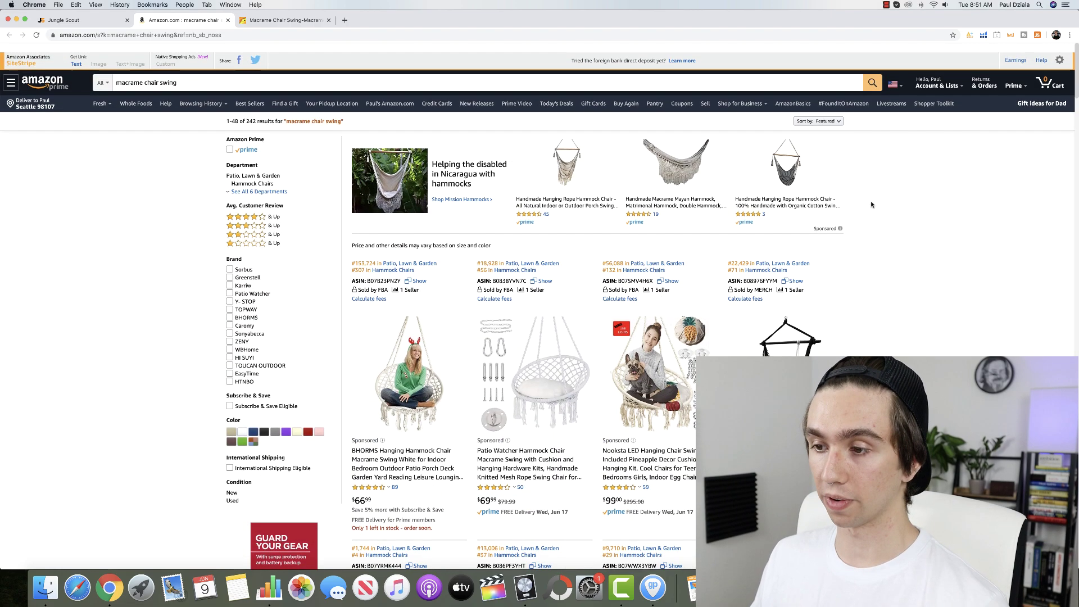
pyautogui.click(281, 22)
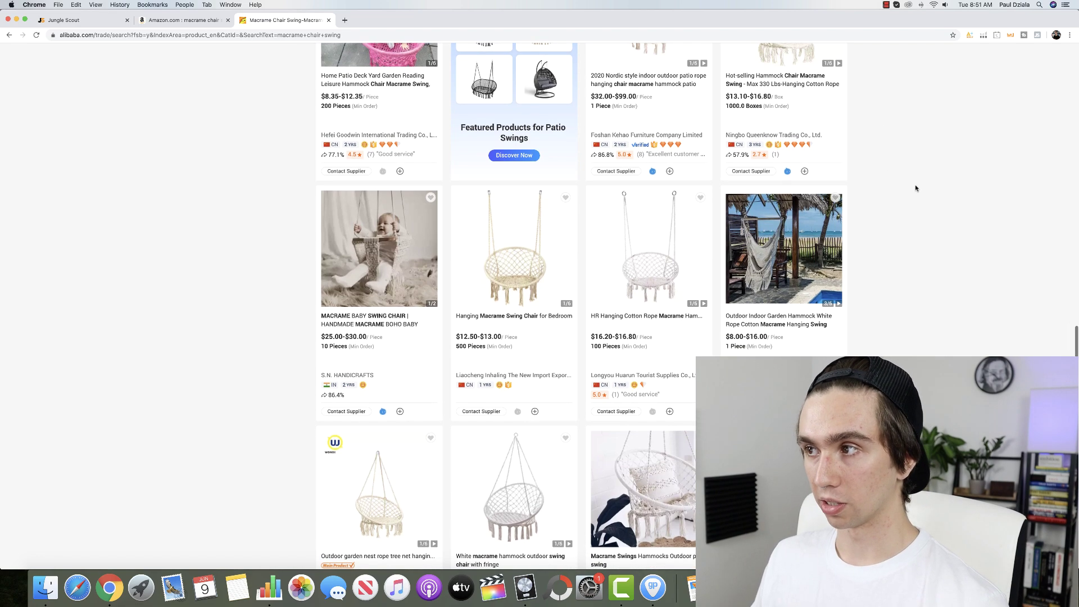
pyautogui.scroll(3, 916, 186)
pyautogui.click(183, 21)
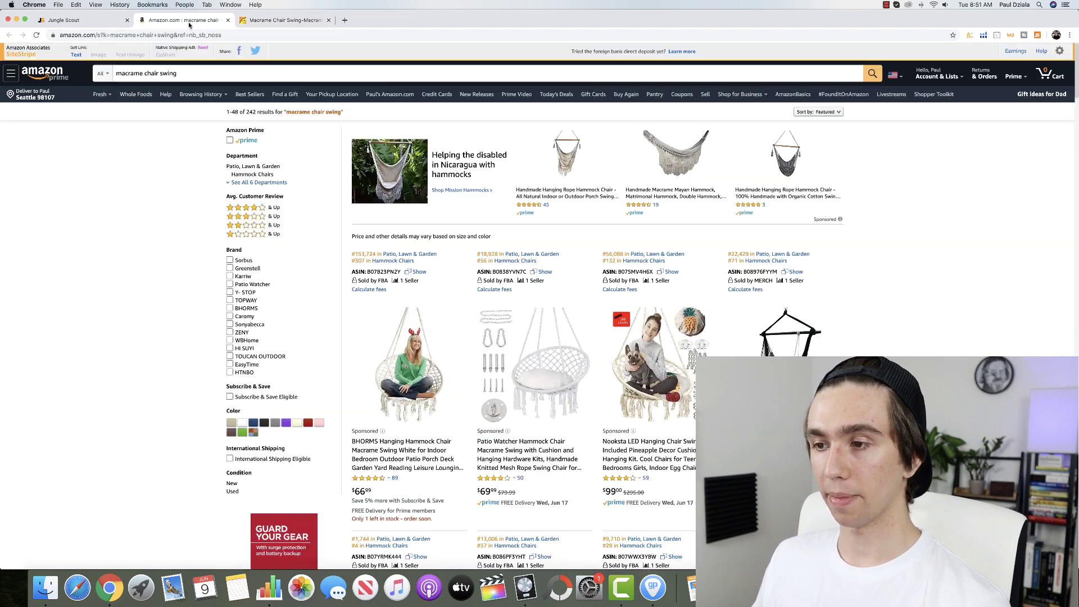
# Examine the Amazon macrame chair swing listings again for their designs, prices, ratings and review counts.
pyautogui.scroll(-4, 674, 249)
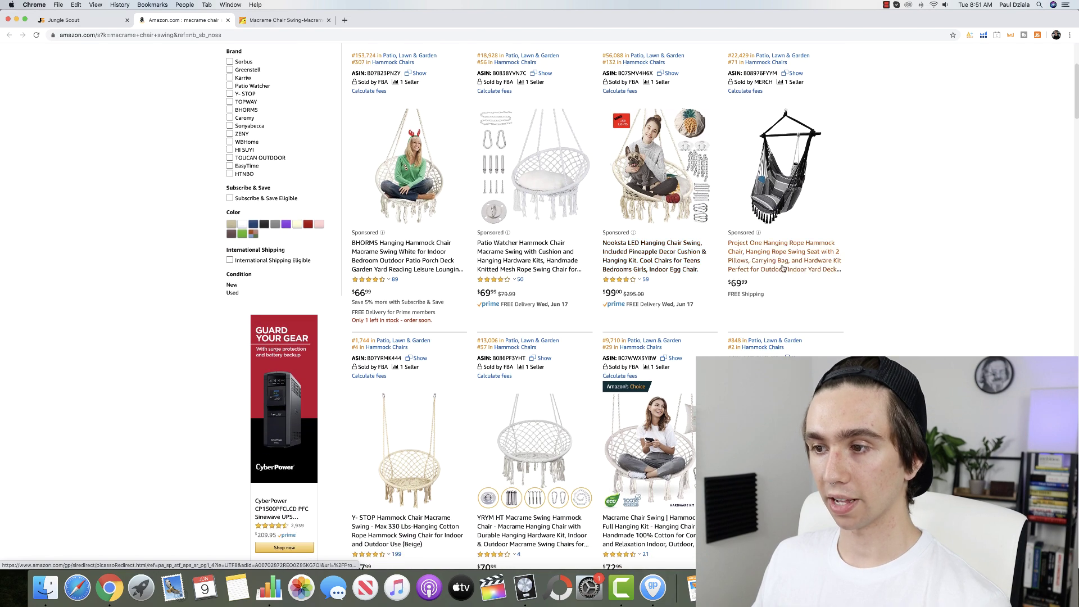
pyautogui.scroll(-3, 724, 270)
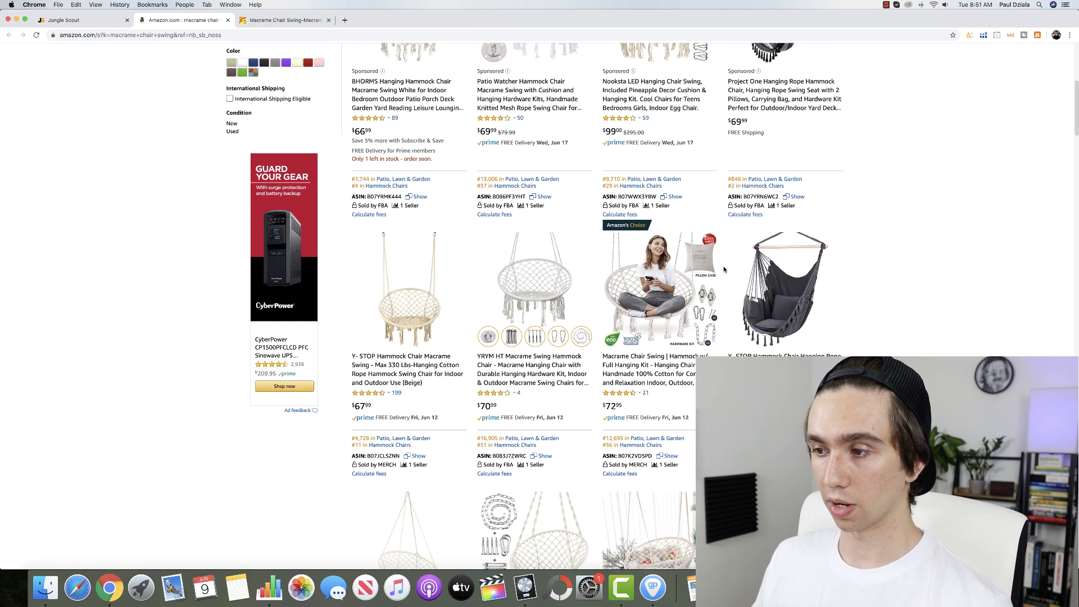
pyautogui.scroll(-1, 724, 270)
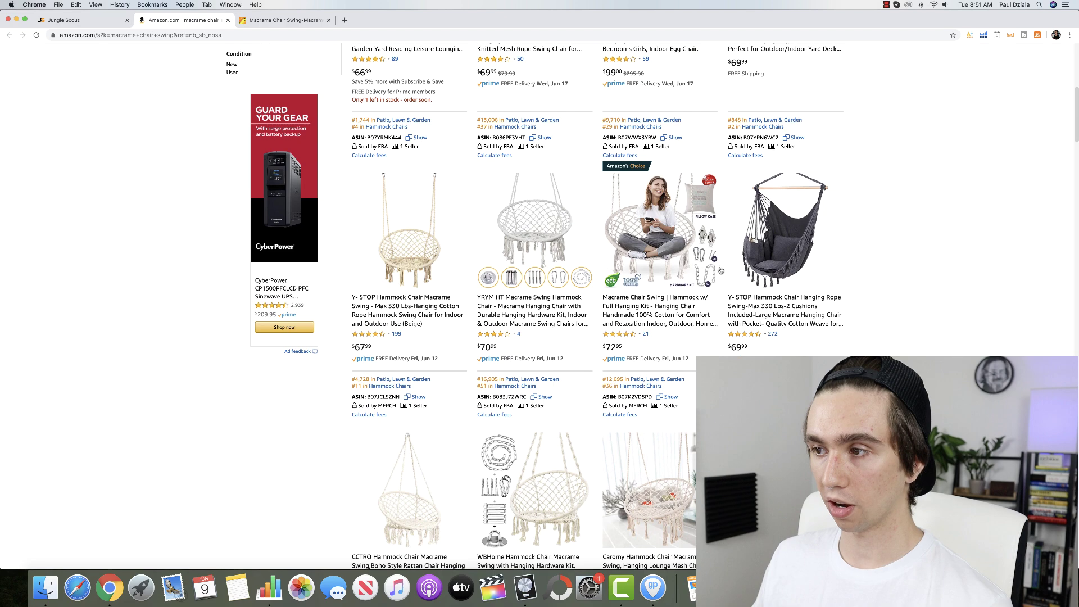
pyautogui.scroll(-5, 727, 286)
pyautogui.scroll(-5, 497, 215)
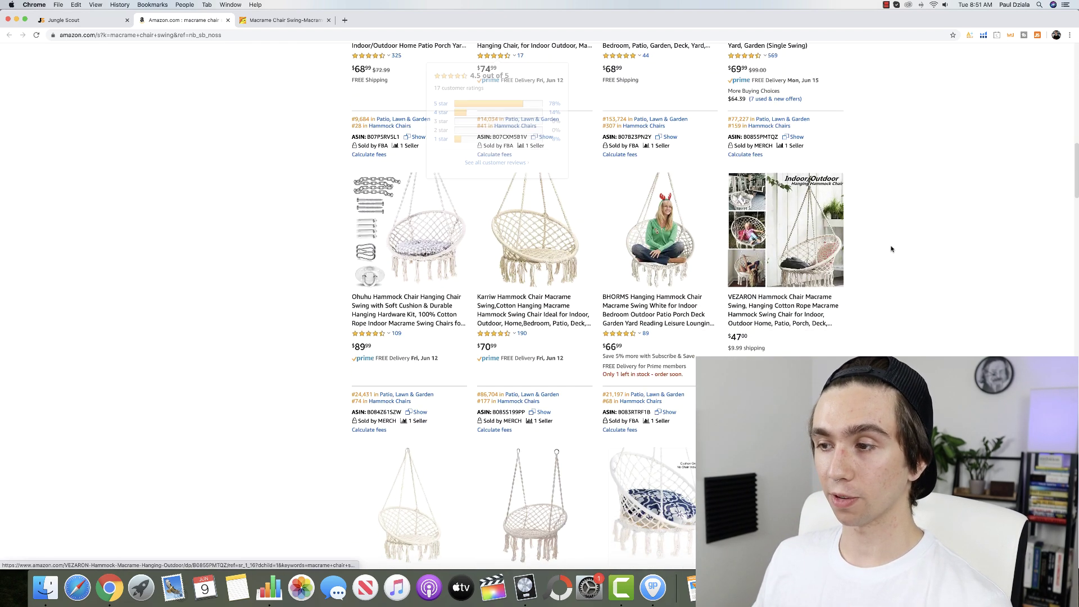
pyautogui.scroll(-8, 888, 266)
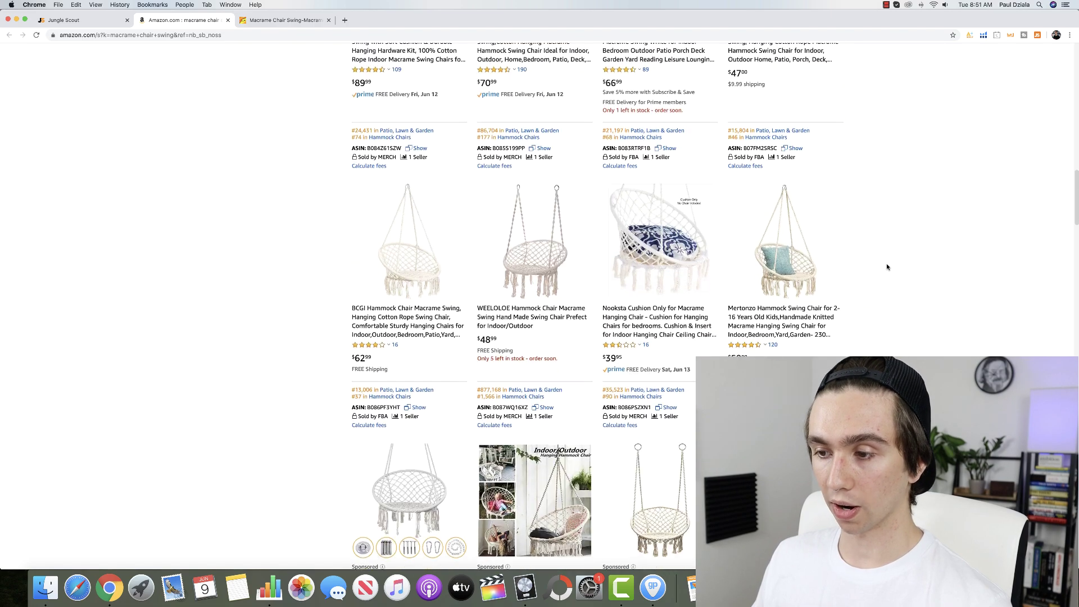
pyautogui.scroll(7, 888, 267)
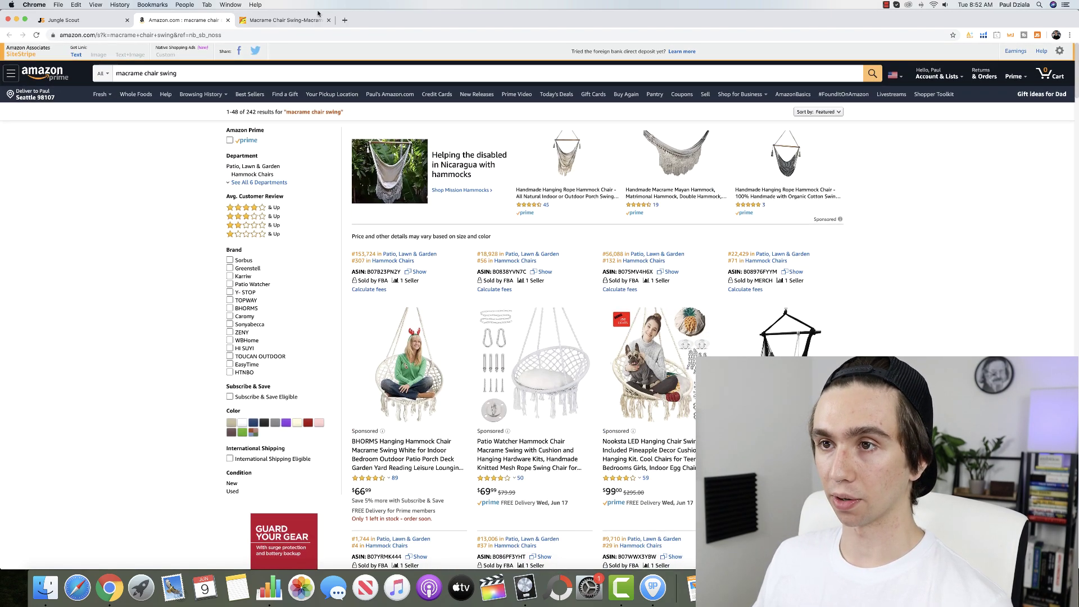
# Switch to Alibaba and browse the product images of the HR Hanging Cotton Rope Macrame listing.
pyautogui.click(295, 21)
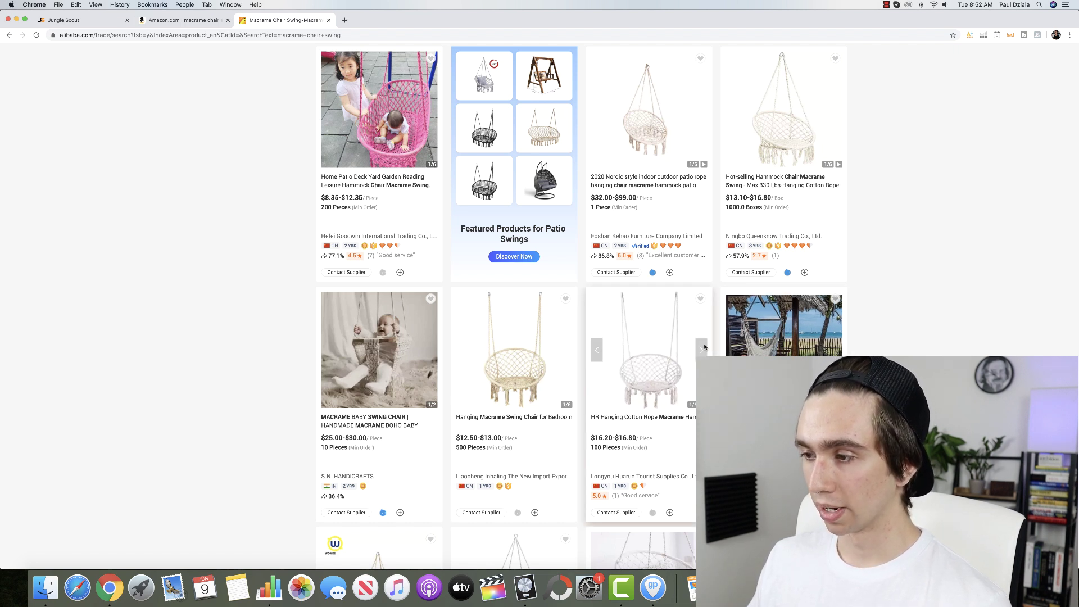
pyautogui.click(700, 350)
pyautogui.click(699, 351)
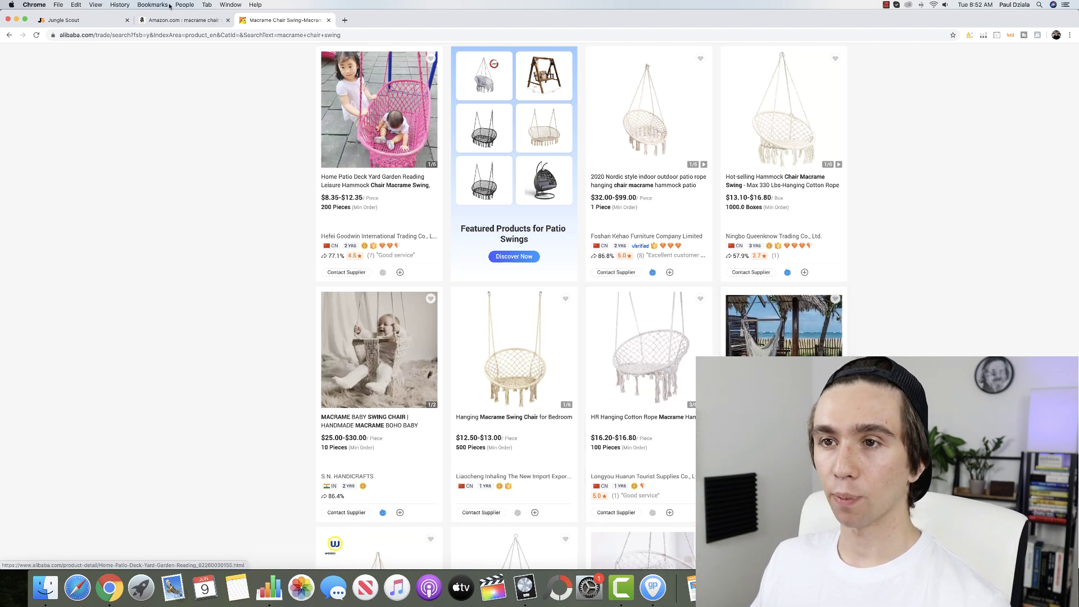
# Return to the Amazon results and open the Krazy Outdoors Mayan Hammock Chair listing.
pyautogui.click(171, 21)
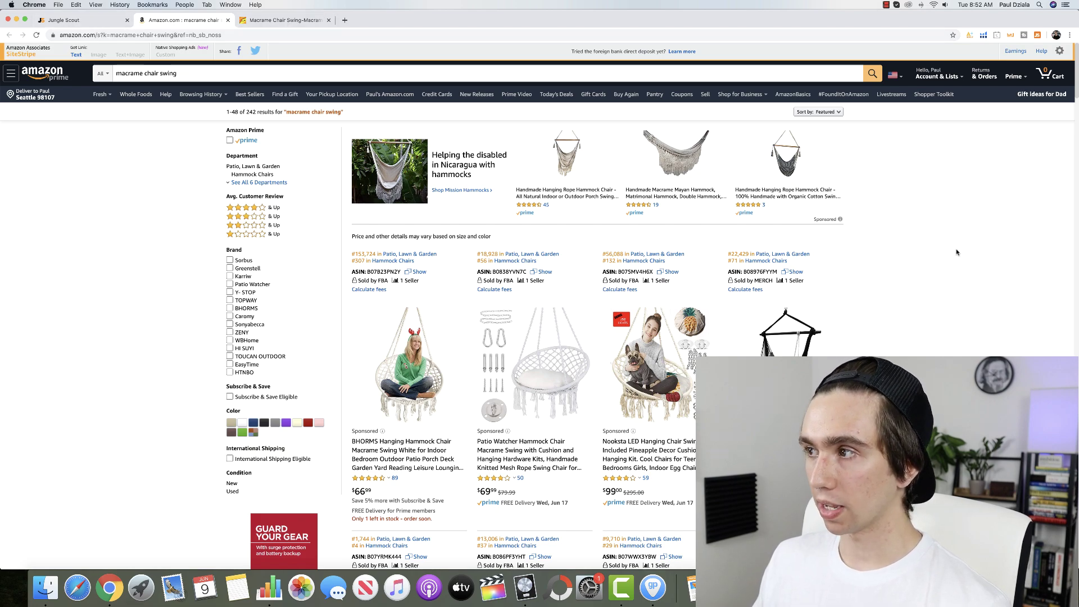
pyautogui.scroll(-15, 893, 253)
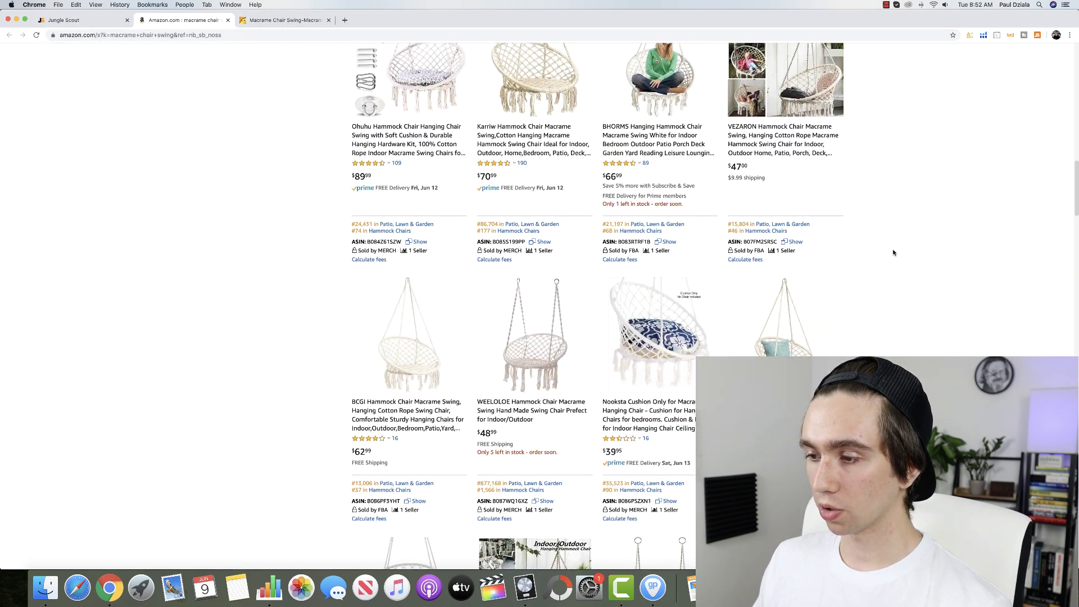
pyautogui.scroll(-10, 893, 253)
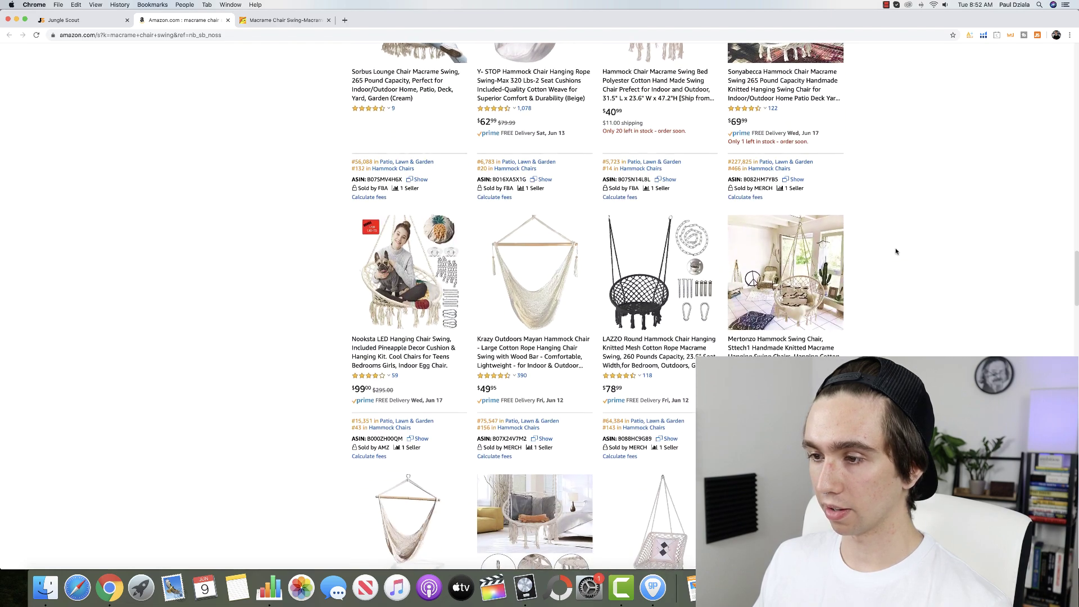
pyautogui.click(559, 340)
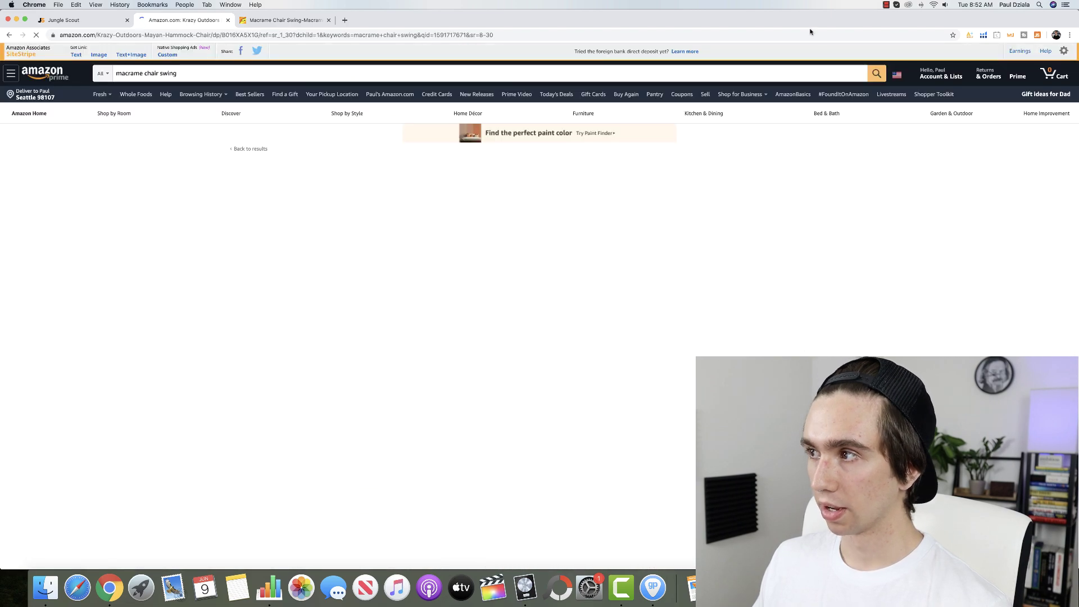
# Launch the Helium 10 Profitability Calculator for the Krazy Outdoors hammock chair and set the unit manufacturing cost to $16.
pyautogui.click(983, 35)
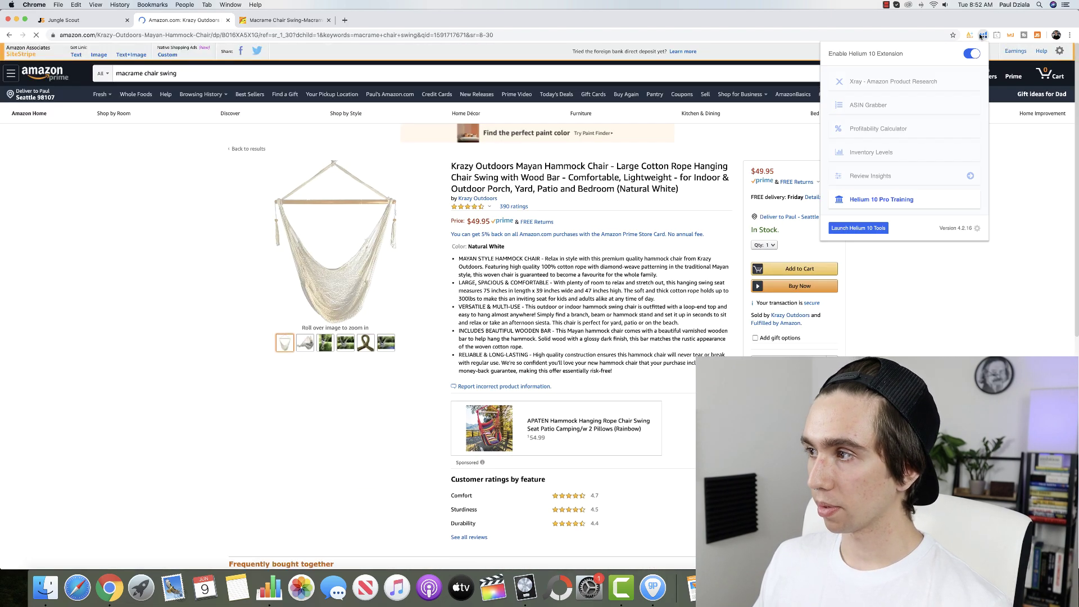
pyautogui.click(887, 128)
pyautogui.moveTo(128, 73); pyautogui.dragTo(392, 120)
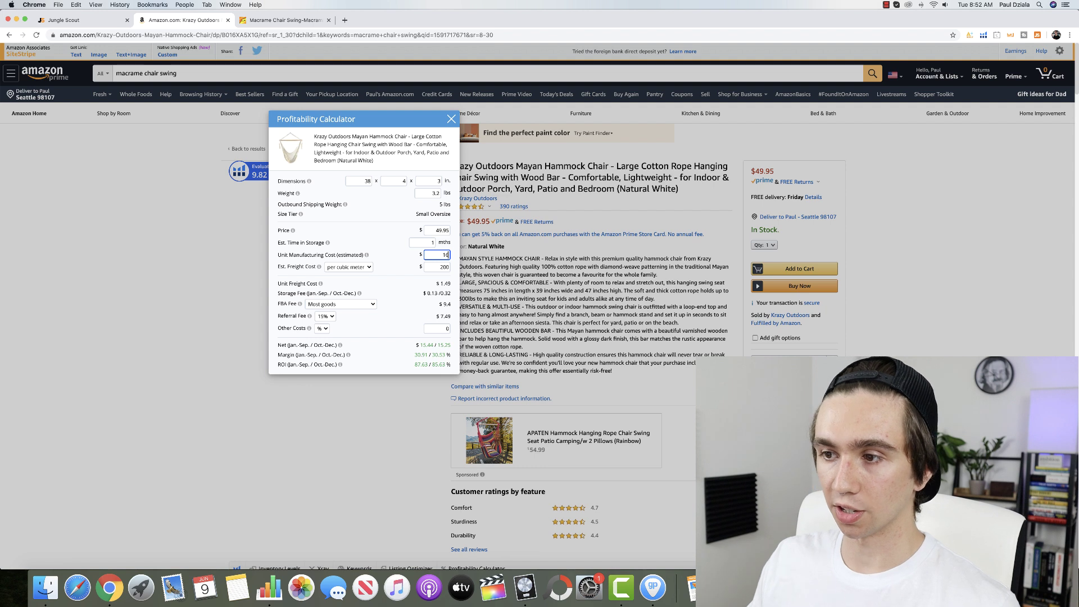
# Set the calculator's price to $64.97 with the estimated freight cost cleared, and return to the Amazon search results.
pyautogui.click(401, 259)
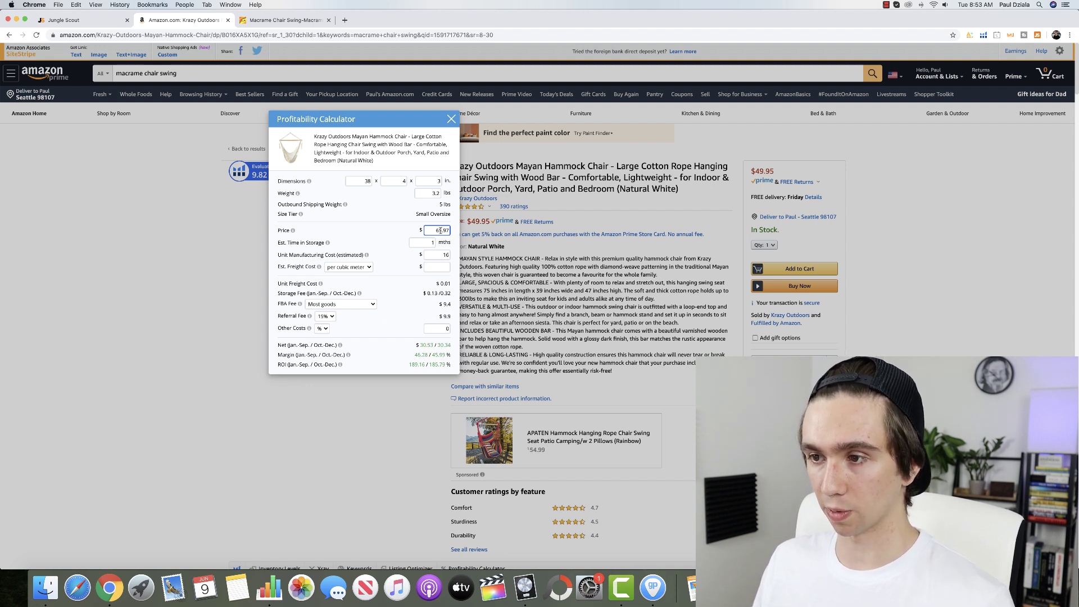
pyautogui.press('BackSpace')
pyautogui.write('4')
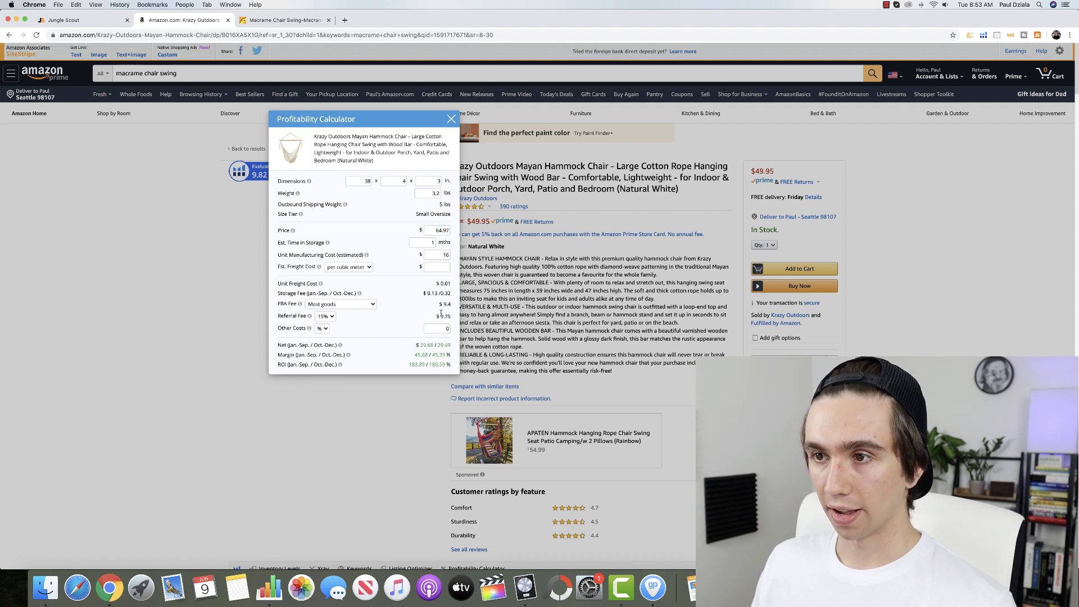
pyautogui.click(7, 36)
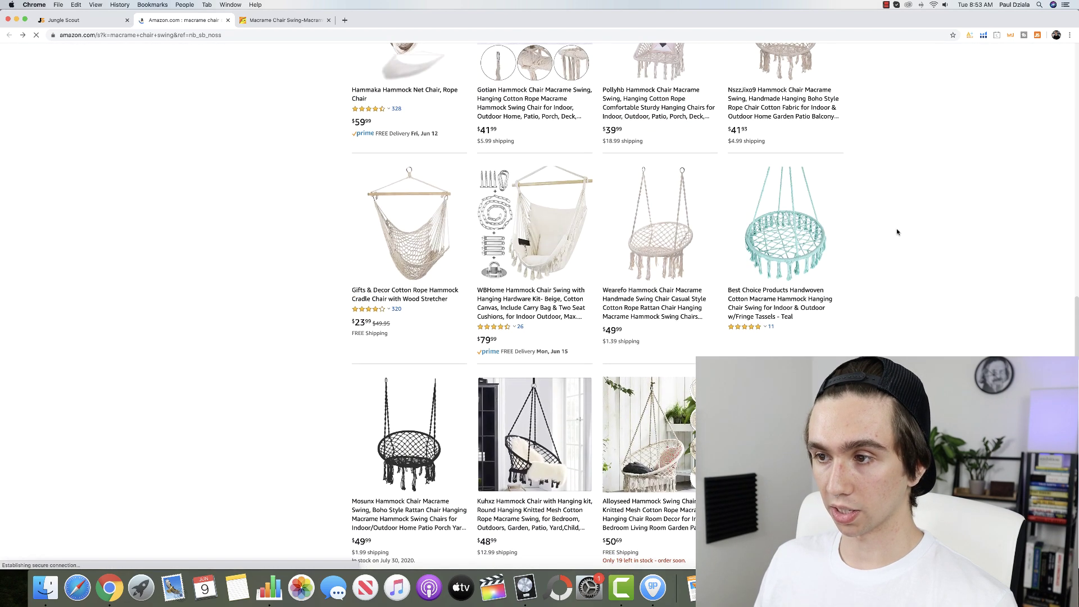
# Run Helium 10 Xray on the macrame chair swing results and review the competing listings' prices, sales and revenue.
pyautogui.scroll(-3, 524, 427)
pyautogui.scroll(8, 523, 426)
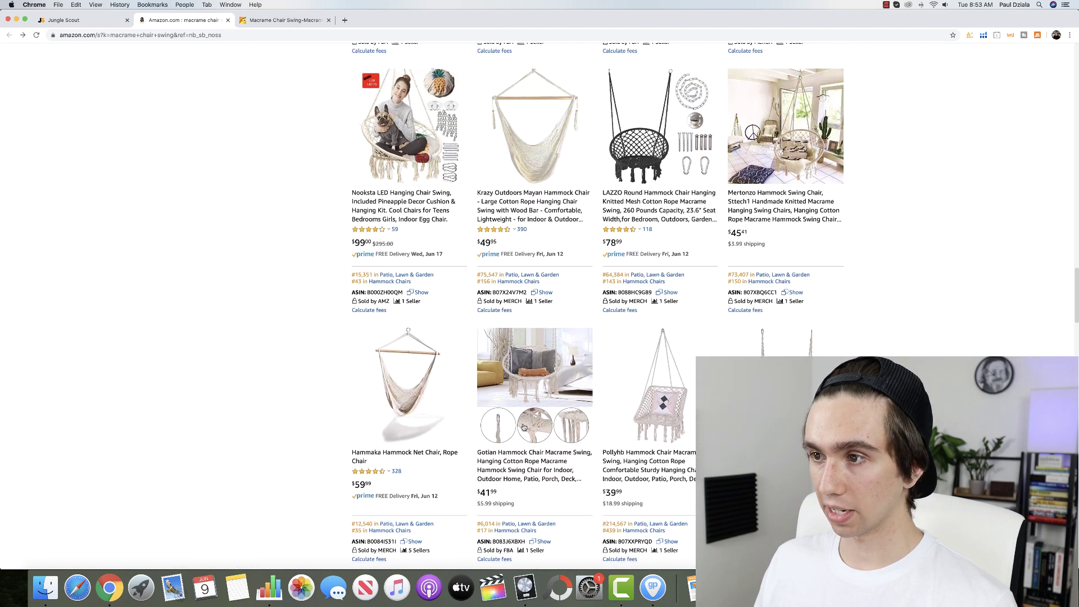
pyautogui.scroll(8, 510, 408)
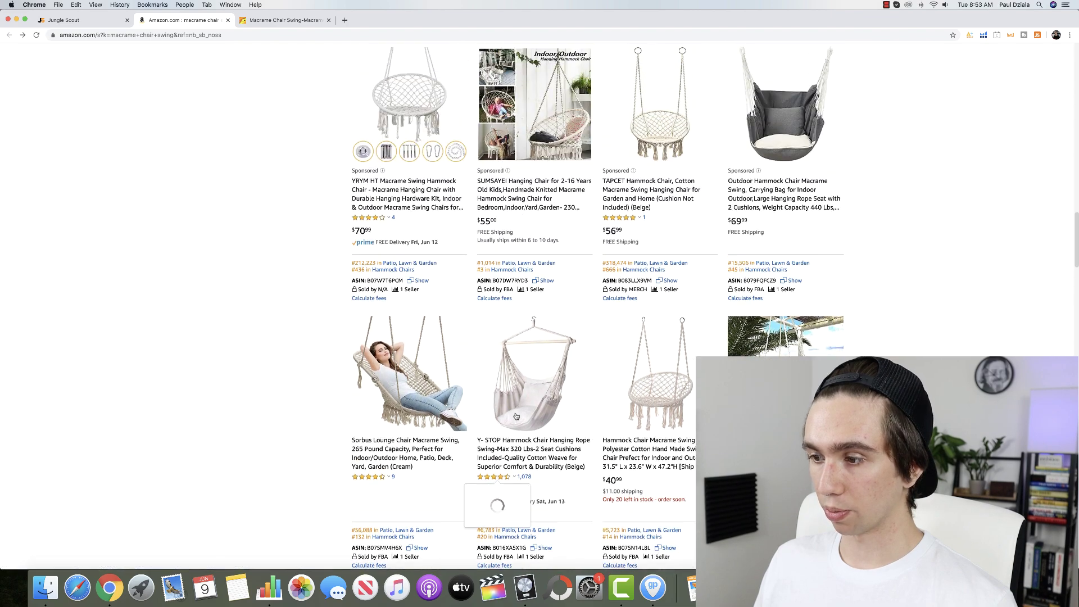
pyautogui.scroll(9, 655, 399)
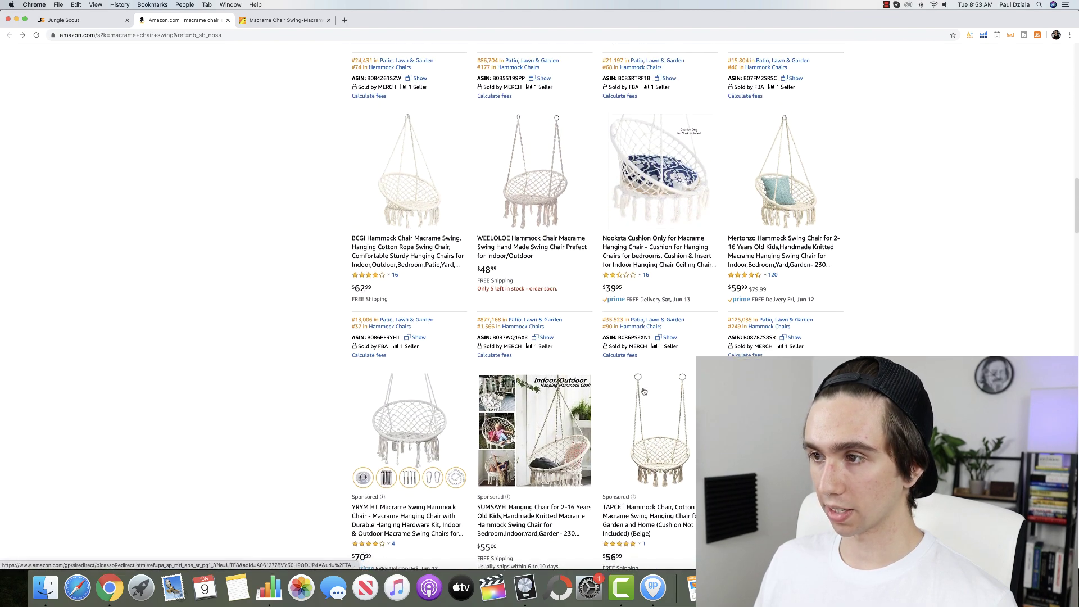
pyautogui.scroll(1, 646, 396)
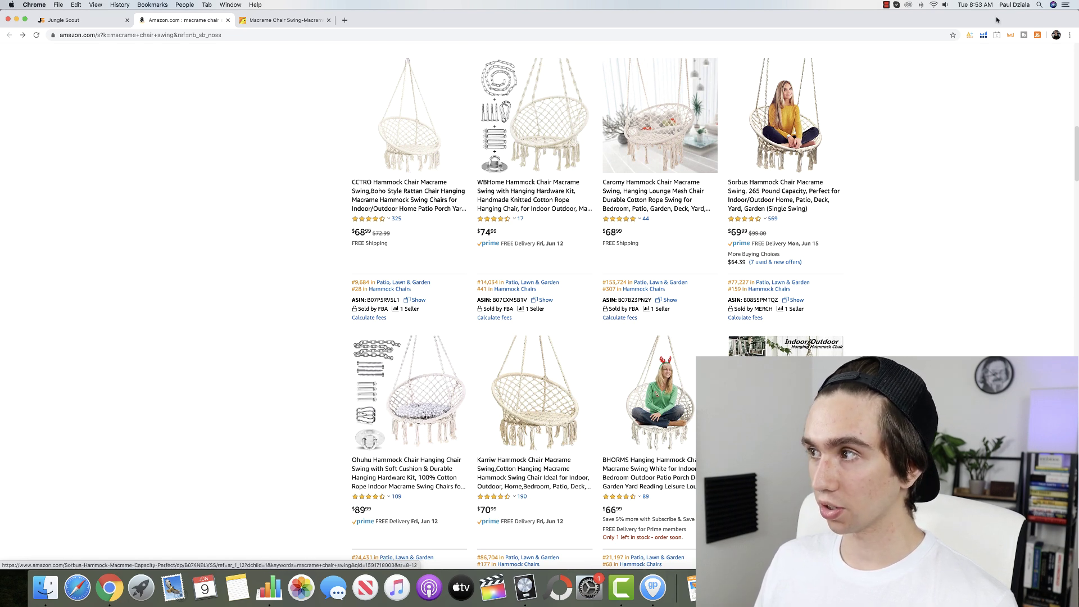
pyautogui.click(983, 35)
pyautogui.click(916, 82)
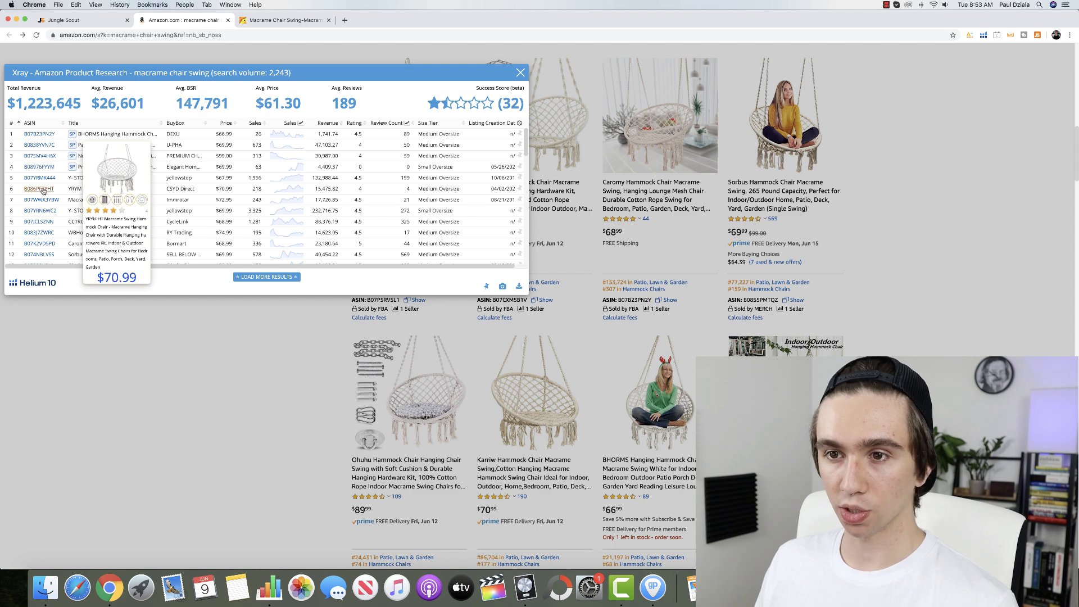
pyautogui.moveTo(29, 191)
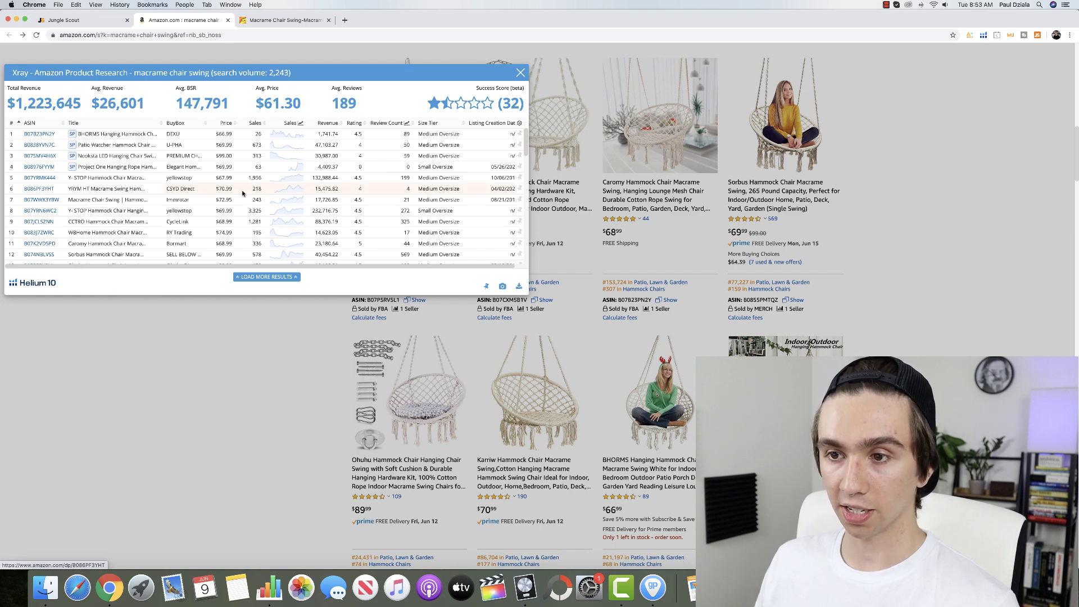
pyautogui.scroll(-3, 217, 213)
pyautogui.scroll(-3, 216, 213)
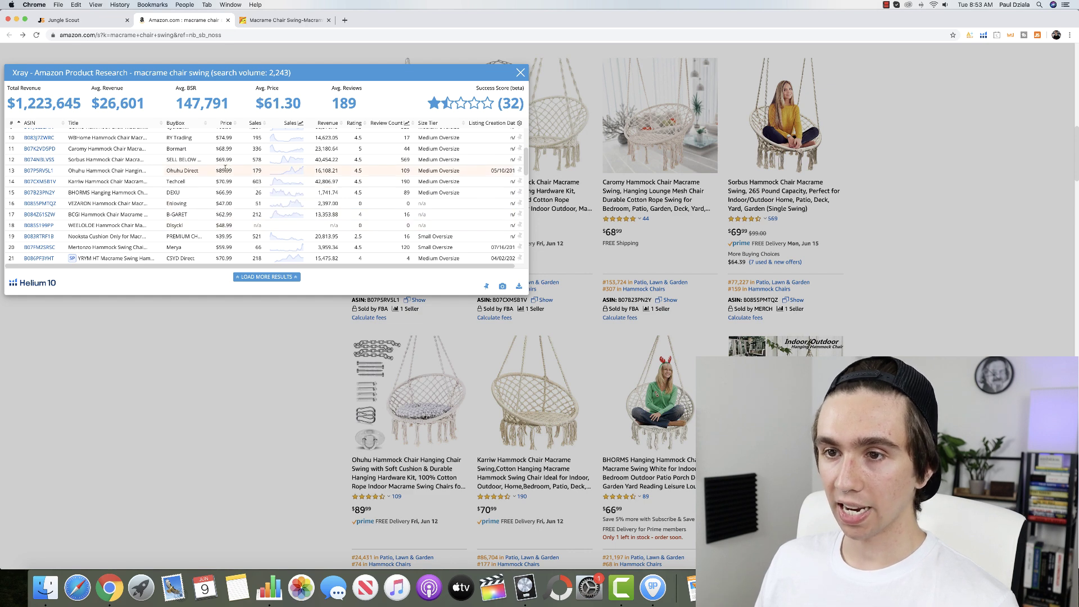
pyautogui.moveTo(45, 171)
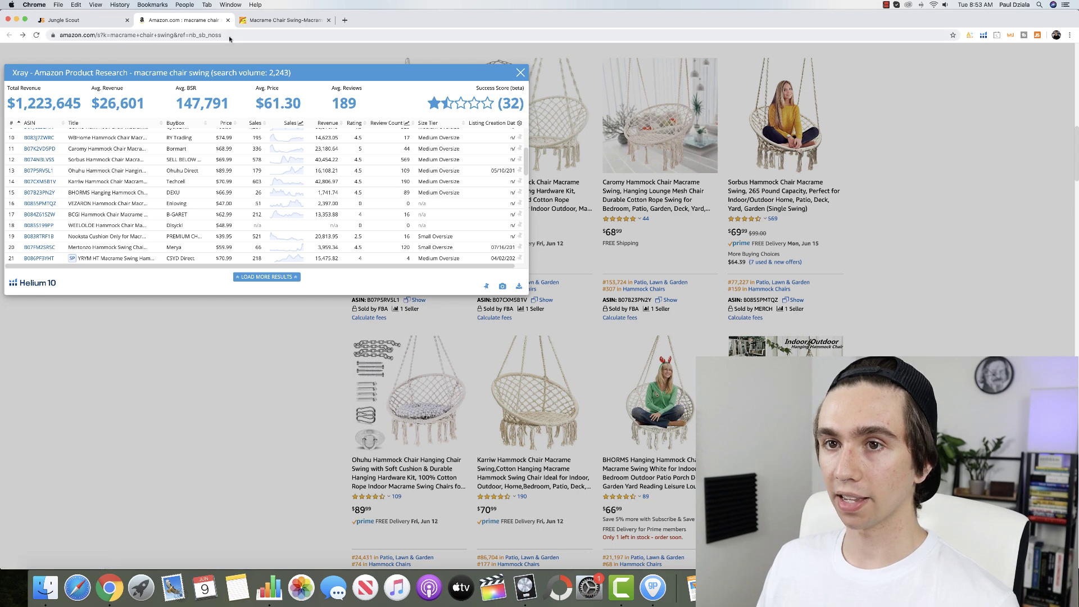
pyautogui.click(48, 53)
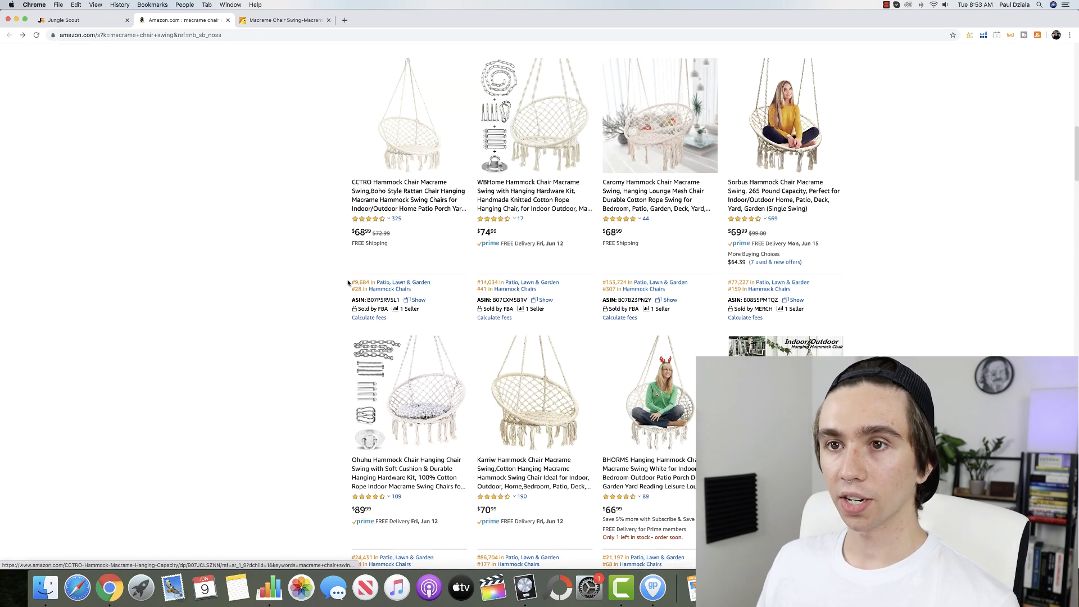
# Launch the Profitability Calculator on the Krazy Outdoors hammock chair listing, with unit manufacturing cost $18 and the estimated freight cost cleared.
pyautogui.click(23, 36)
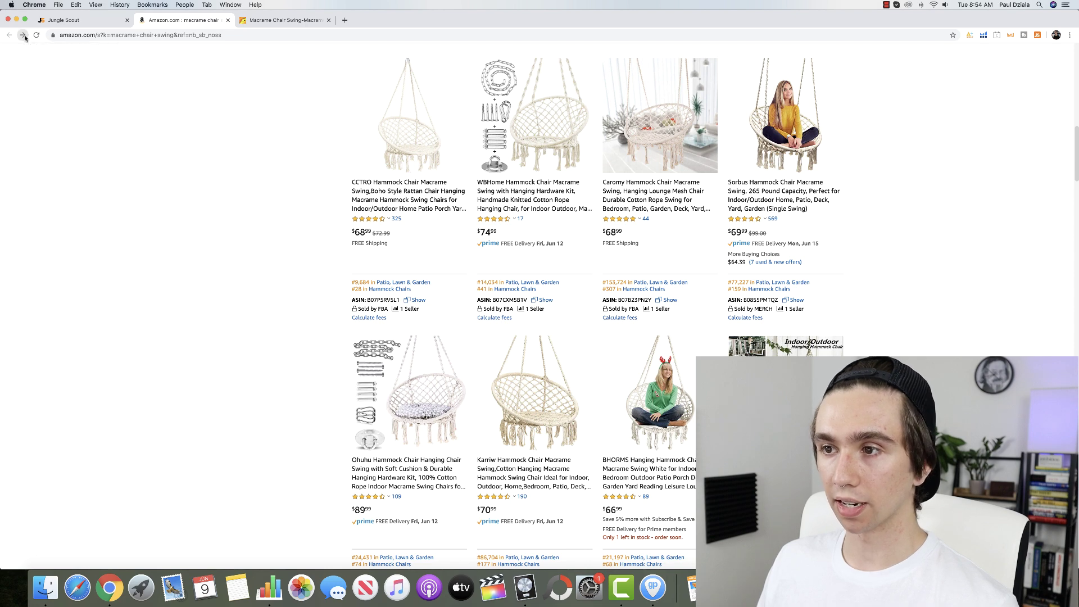
pyautogui.click(983, 35)
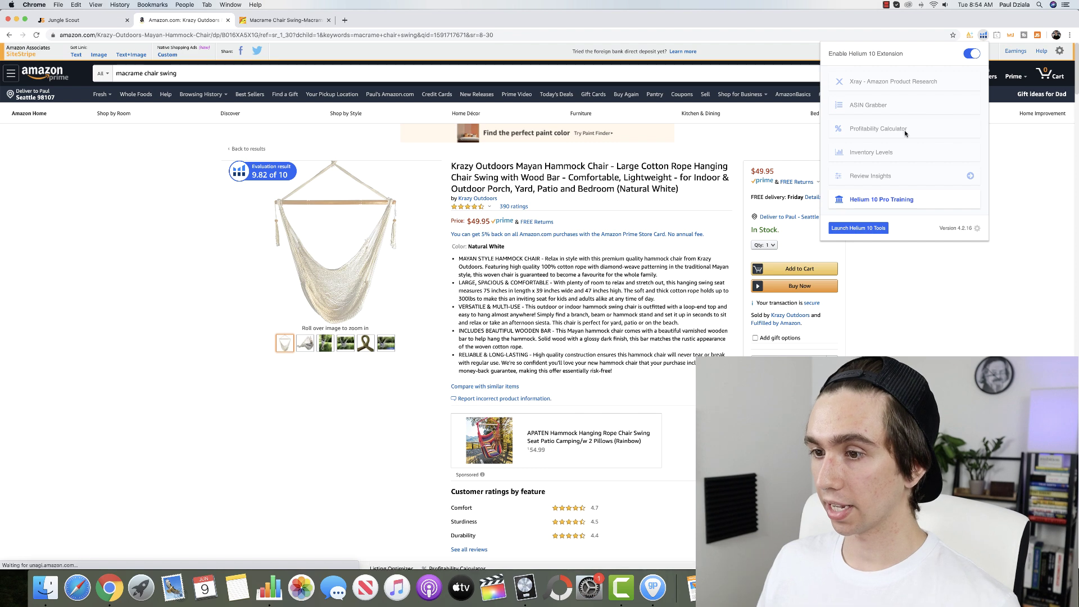
pyautogui.click(902, 132)
pyautogui.doubleClick(176, 209)
pyautogui.doubleClick(170, 222)
pyautogui.press('BackSpace')
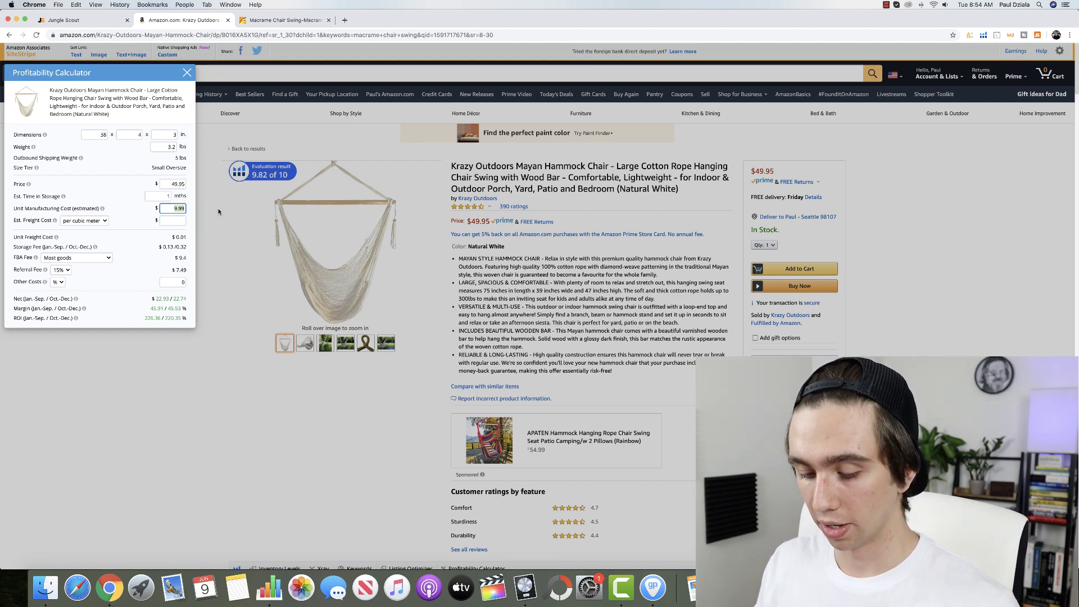
pyautogui.write('18')
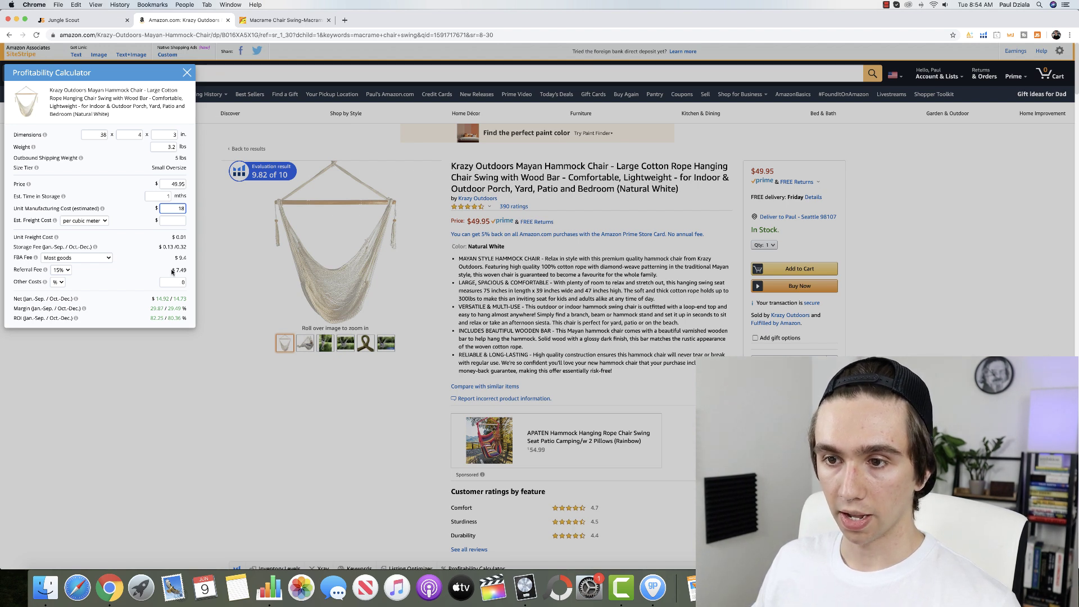
# Estimate the profit at a price of $69.95 with the unit manufacturing cost raised to $22, and close the calculator.
pyautogui.click(178, 184)
pyautogui.press('BackSpace')
pyautogui.press('BackSpace')
pyautogui.write('69')
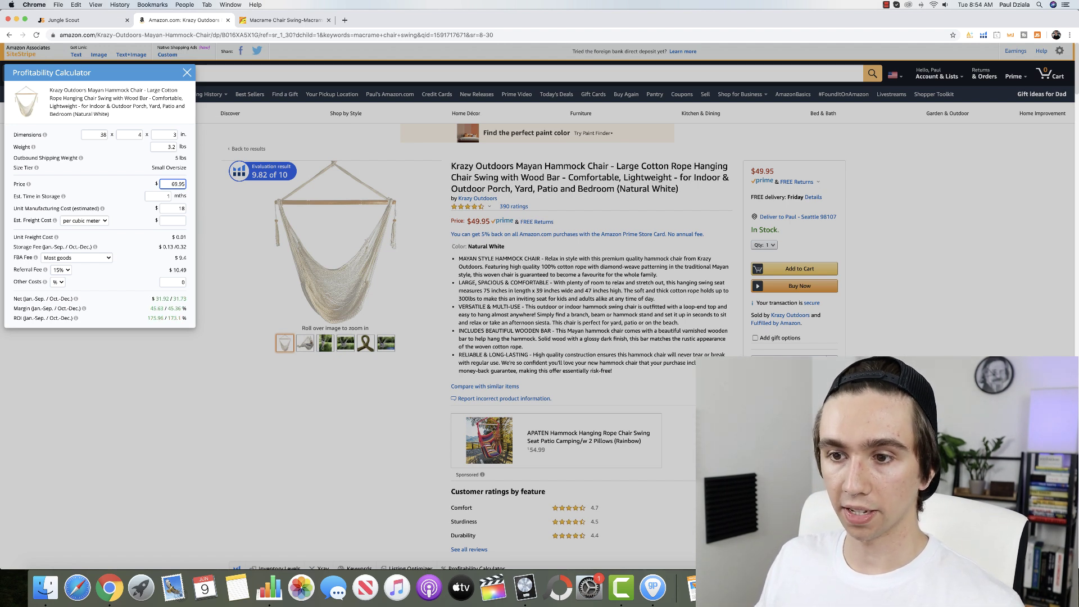
pyautogui.click(144, 228)
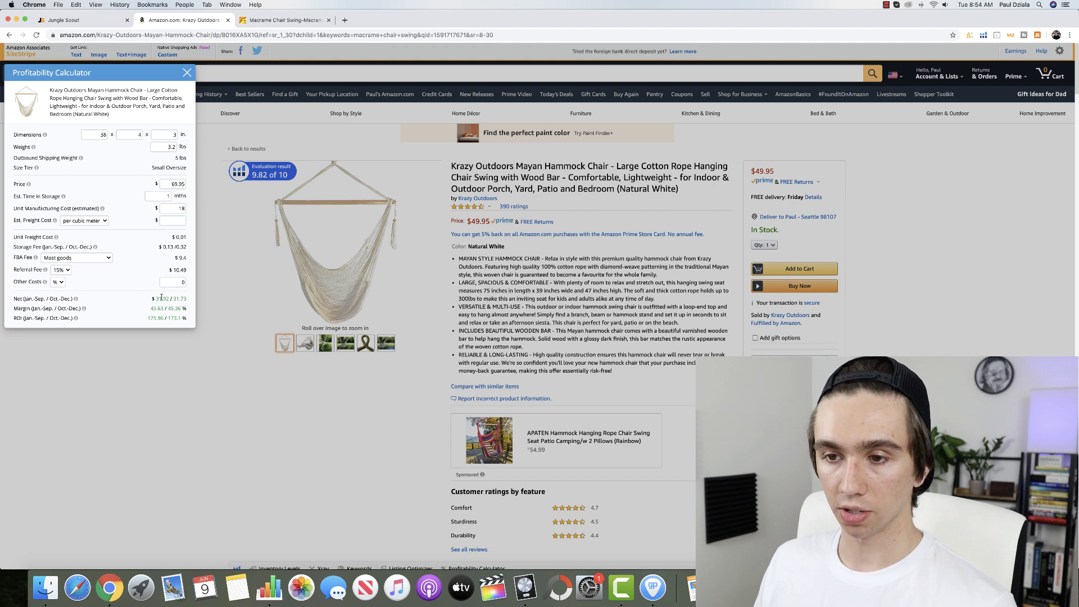
pyautogui.doubleClick(178, 209)
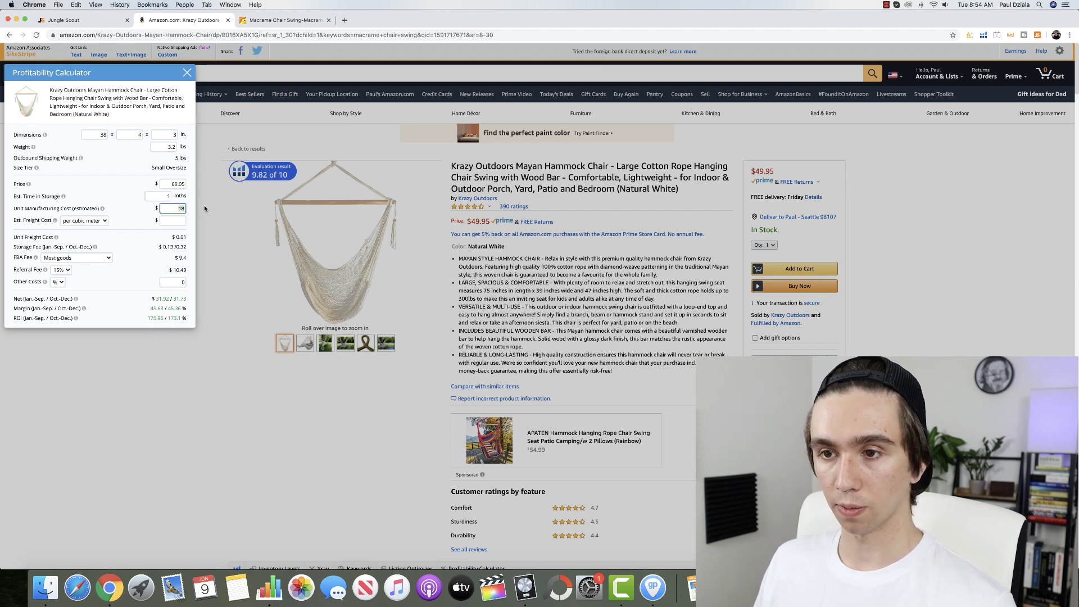
pyautogui.write('22')
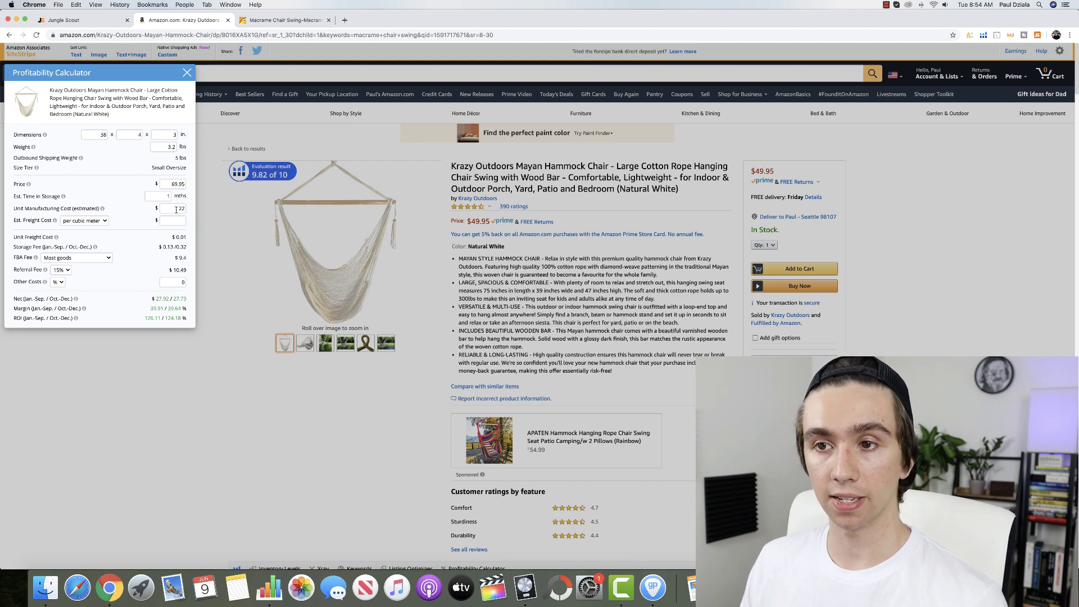
pyautogui.click(186, 72)
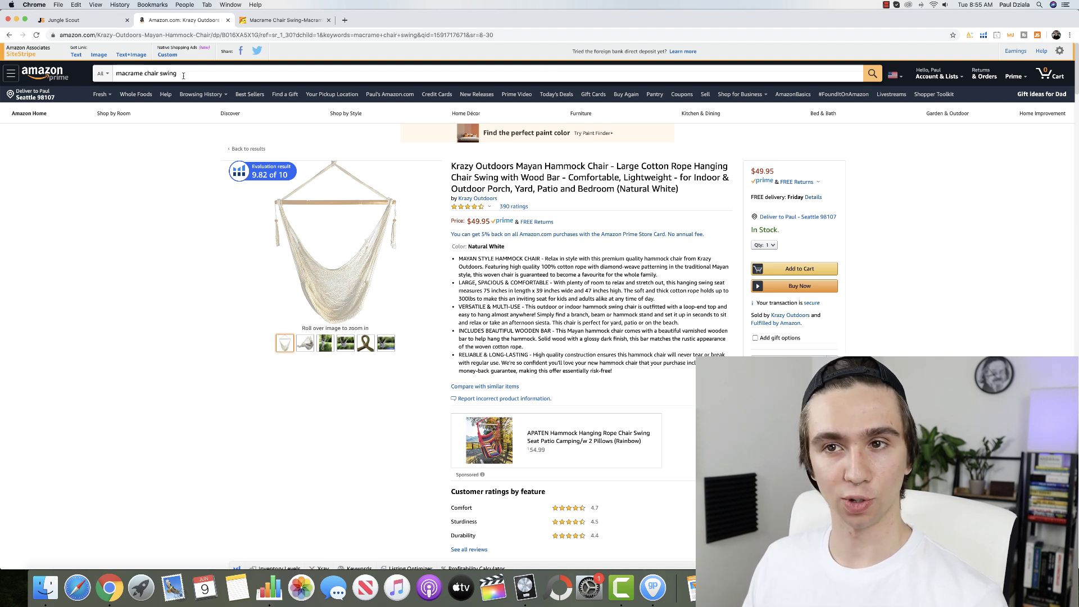
# Return to the Amazon search results, run Xray again and preview the Nooksta LED Hanging Chair Swing among the competing products.
pyautogui.click(9, 35)
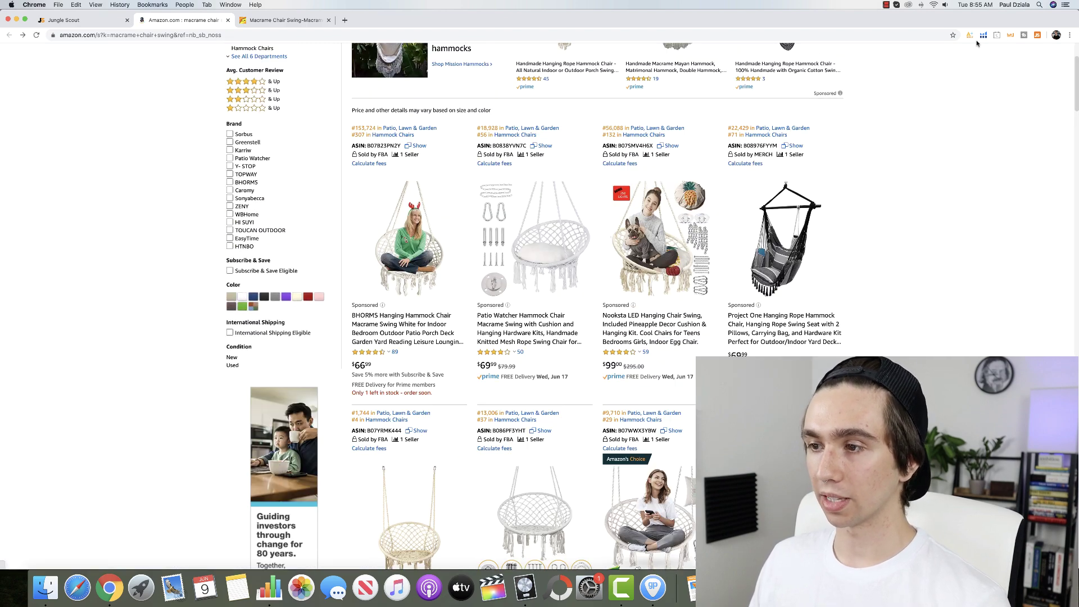
pyautogui.click(983, 37)
pyautogui.click(868, 82)
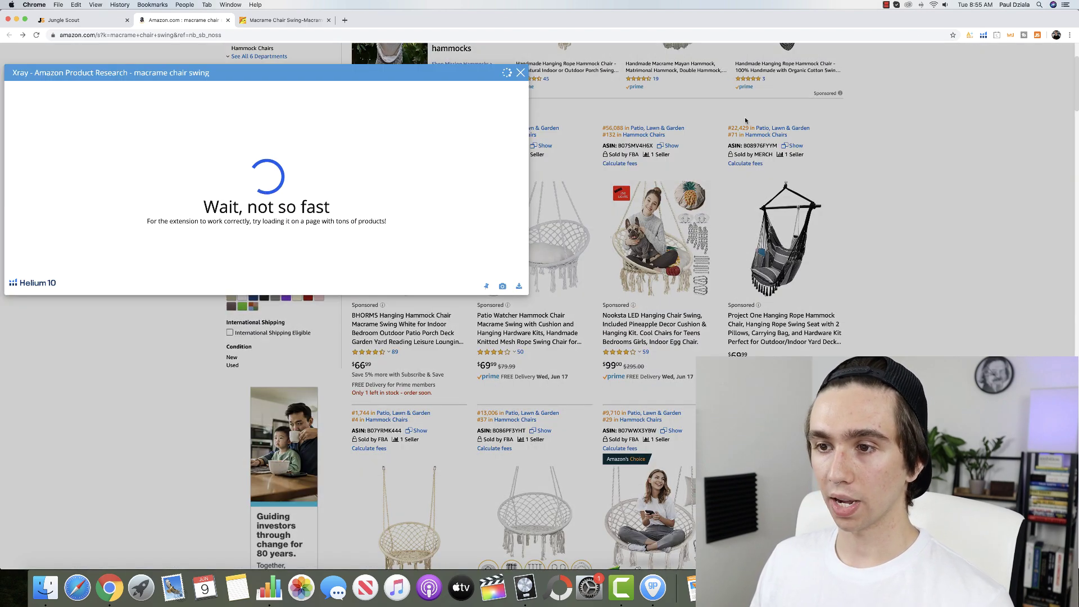
pyautogui.moveTo(316, 78); pyautogui.dragTo(397, 79)
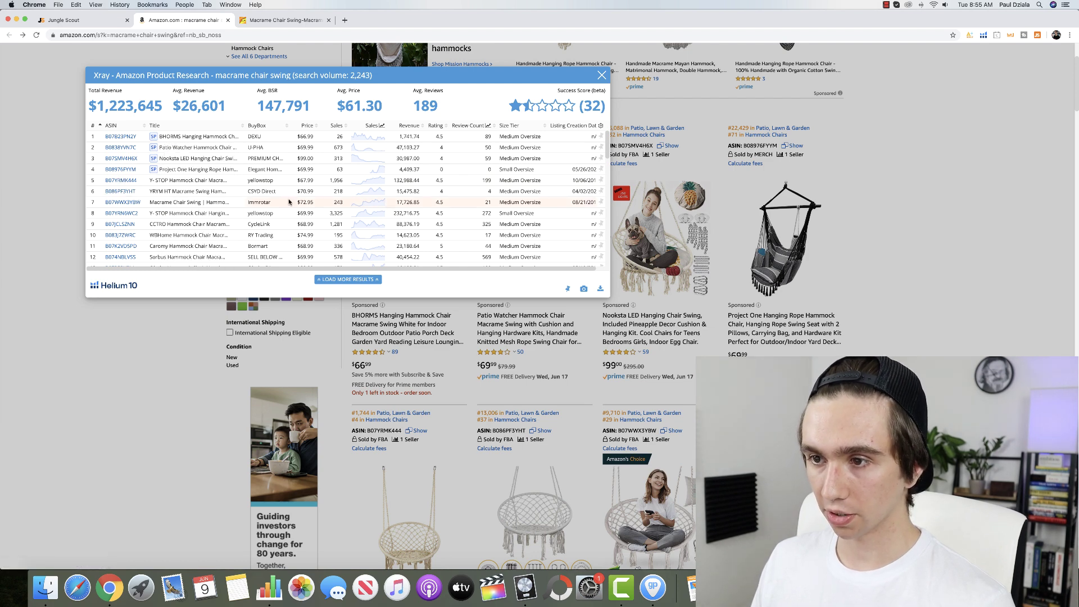
pyautogui.moveTo(129, 206)
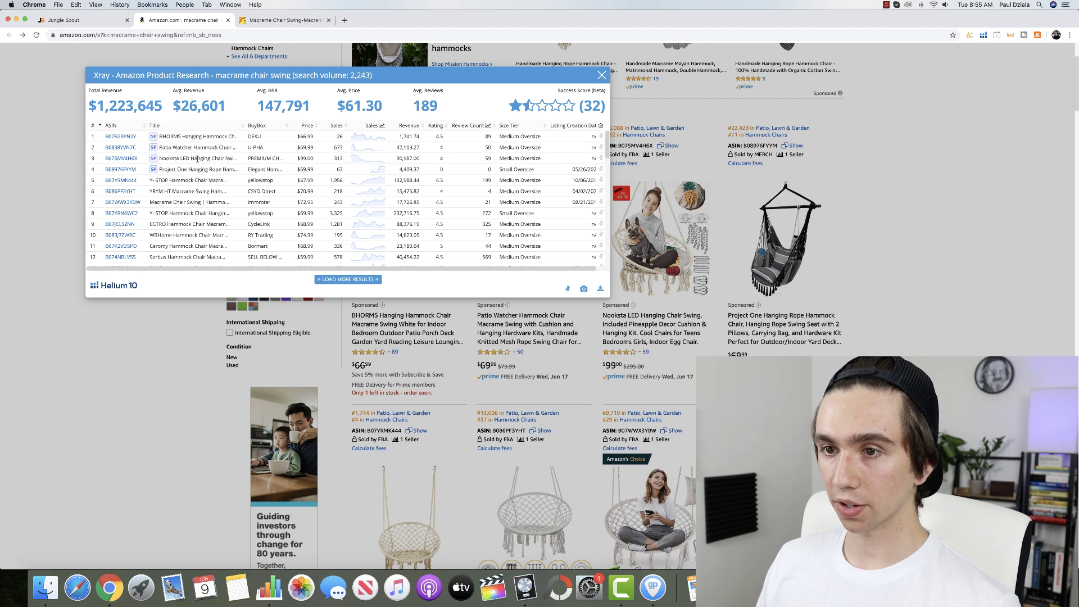
pyautogui.moveTo(128, 160)
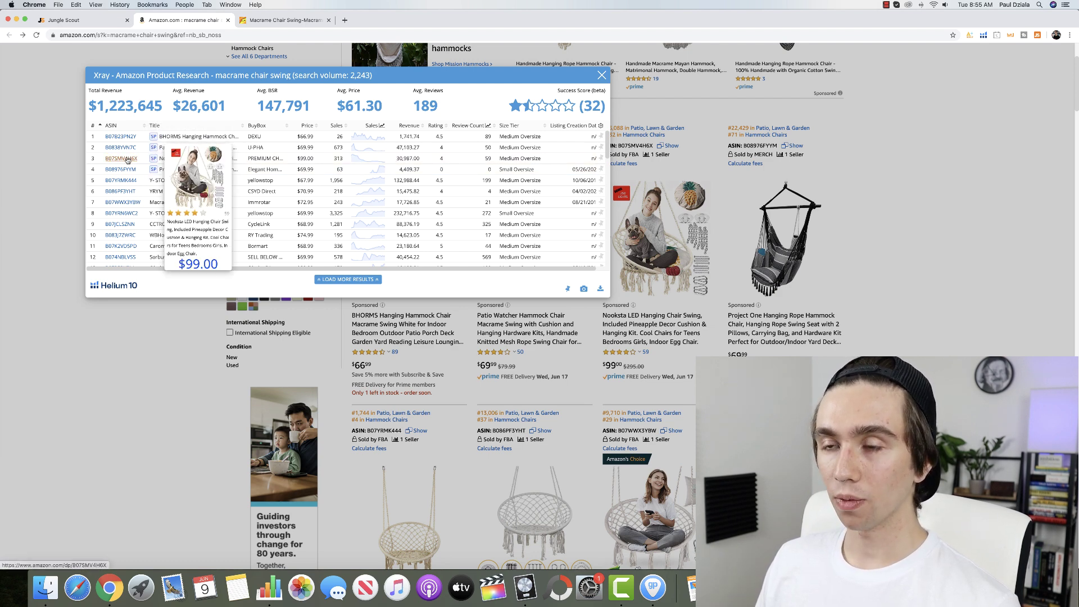
# Reopen the Profitability Calculator on the Krazy Outdoors hammock chair listing and set the price to $79.95.
pyautogui.click(128, 160)
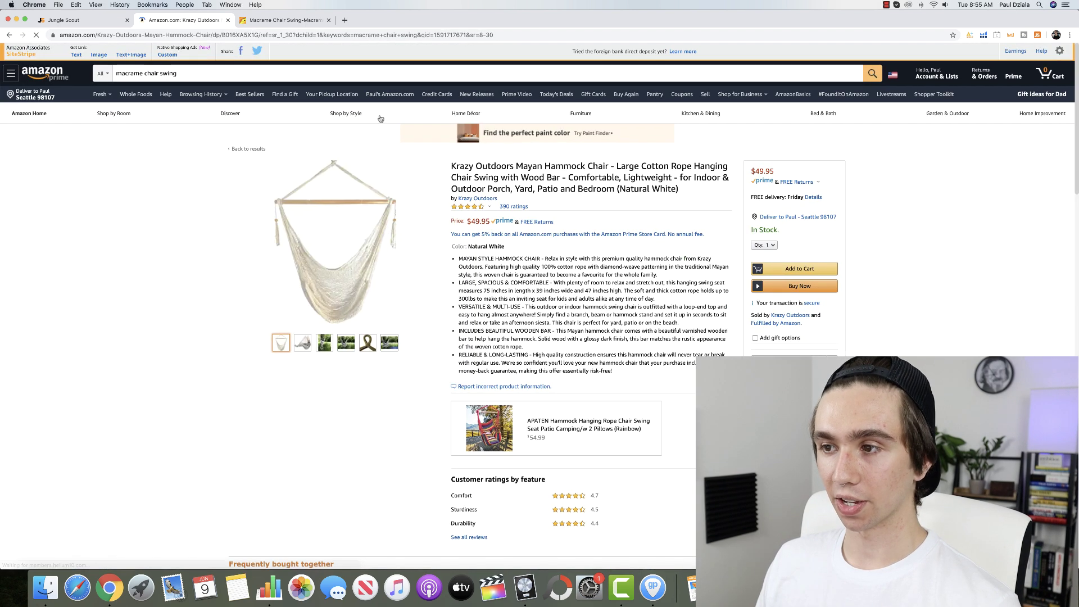
pyautogui.click(983, 35)
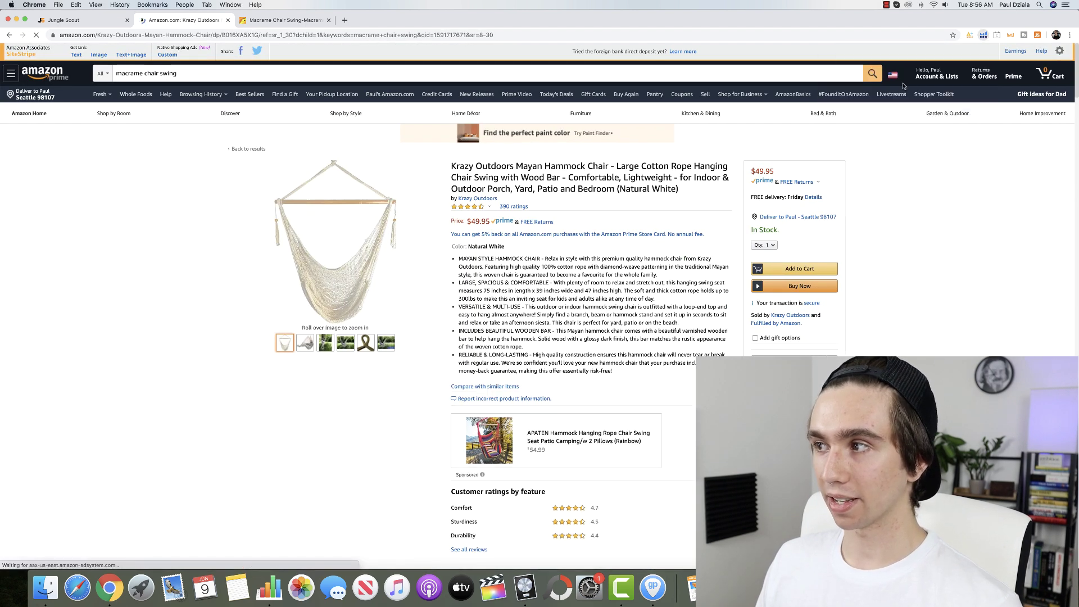
pyautogui.click(893, 81)
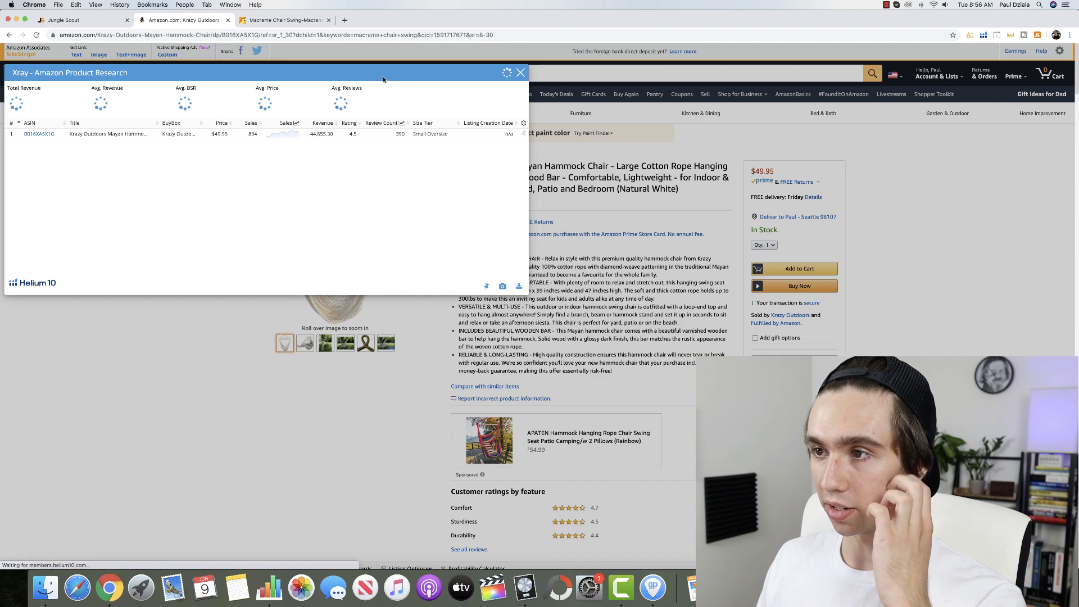
pyautogui.click(520, 73)
pyautogui.click(983, 34)
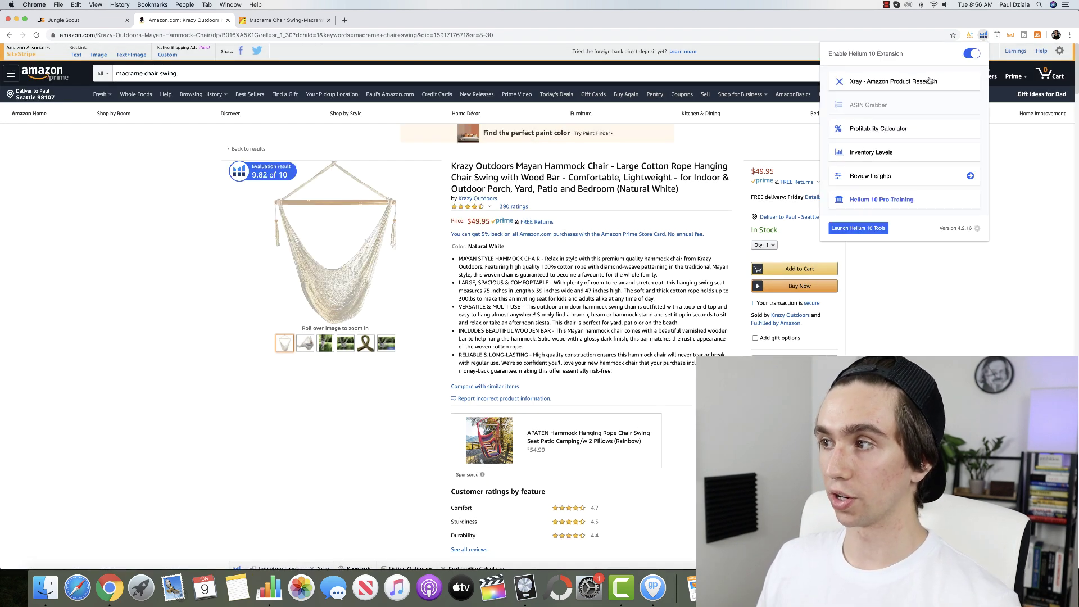
pyautogui.click(894, 128)
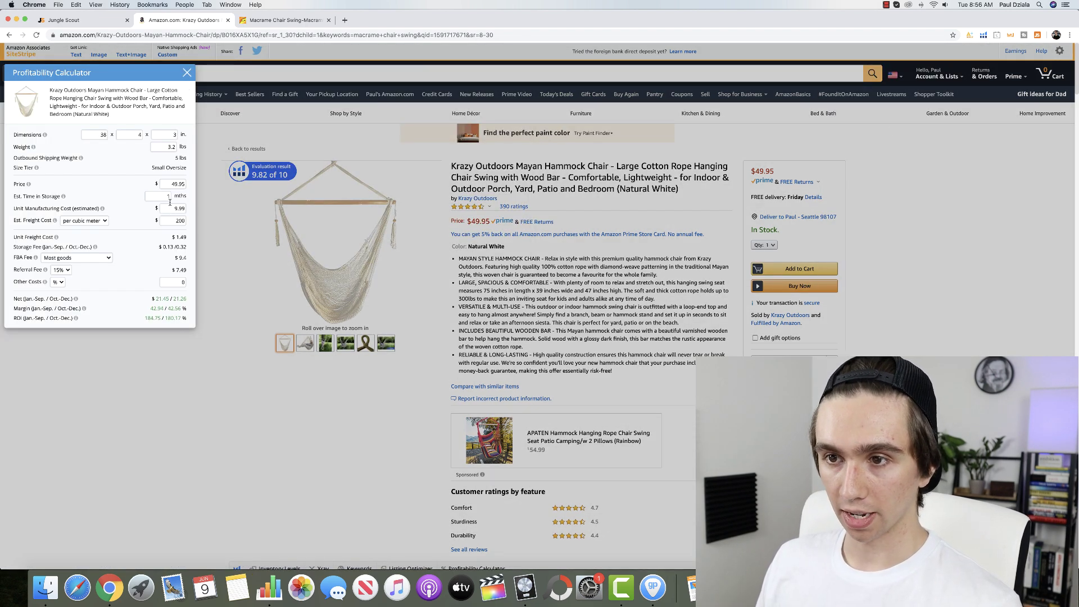
pyautogui.click(173, 184)
pyautogui.press('BackSpace')
pyautogui.press('BackSpace')
pyautogui.write('79')
# Set the unit manufacturing cost to $20, clear the estimated freight cost to check the profit, and close the calculator.
pyautogui.click(180, 208)
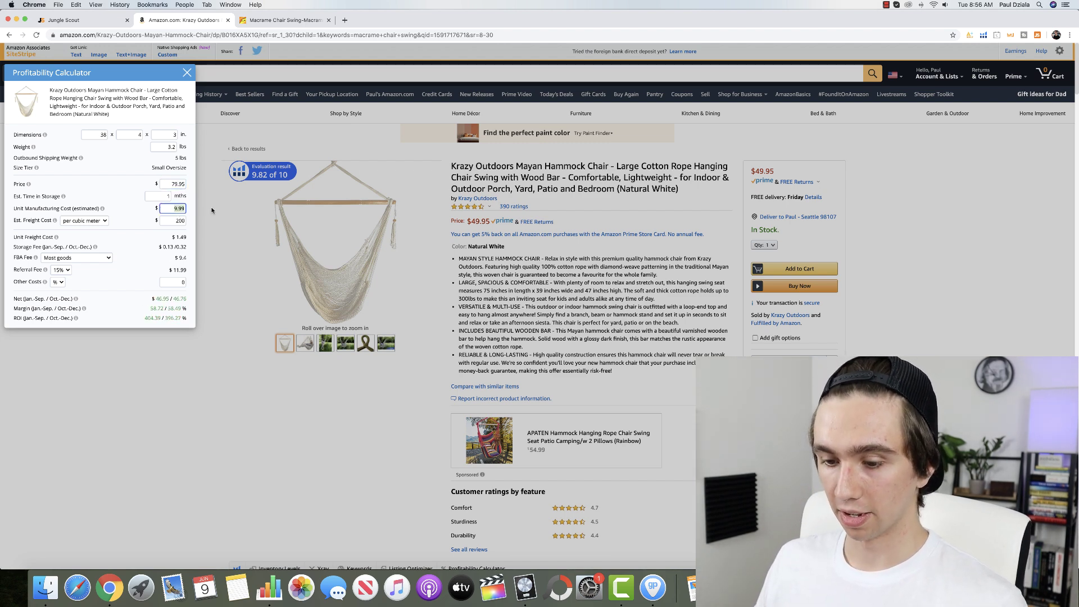
pyautogui.write('20')
pyautogui.press('Tab')
pyautogui.press('BackSpace')
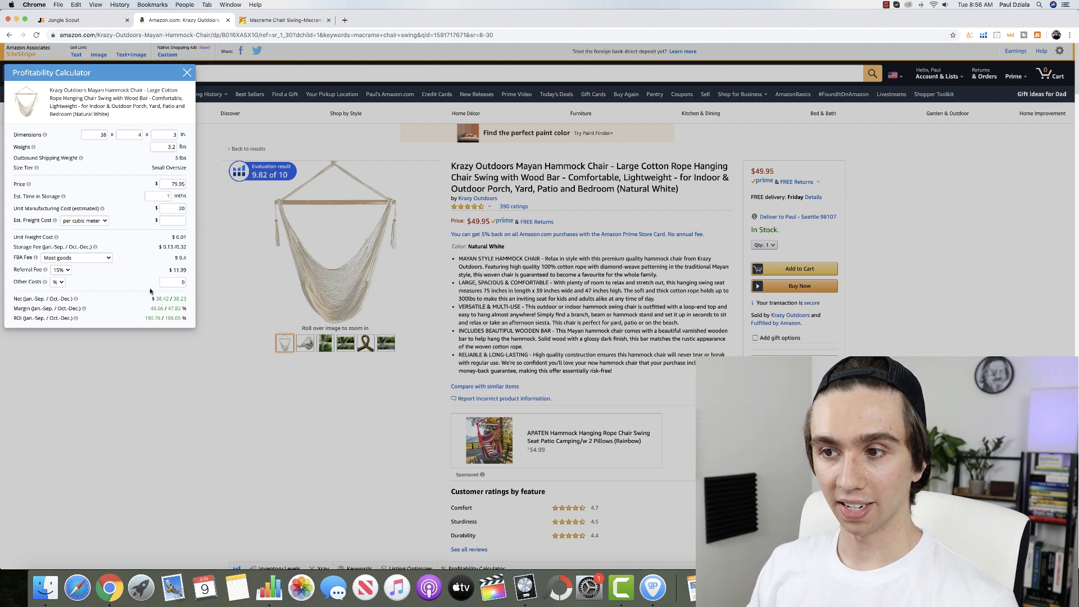
pyautogui.click(187, 72)
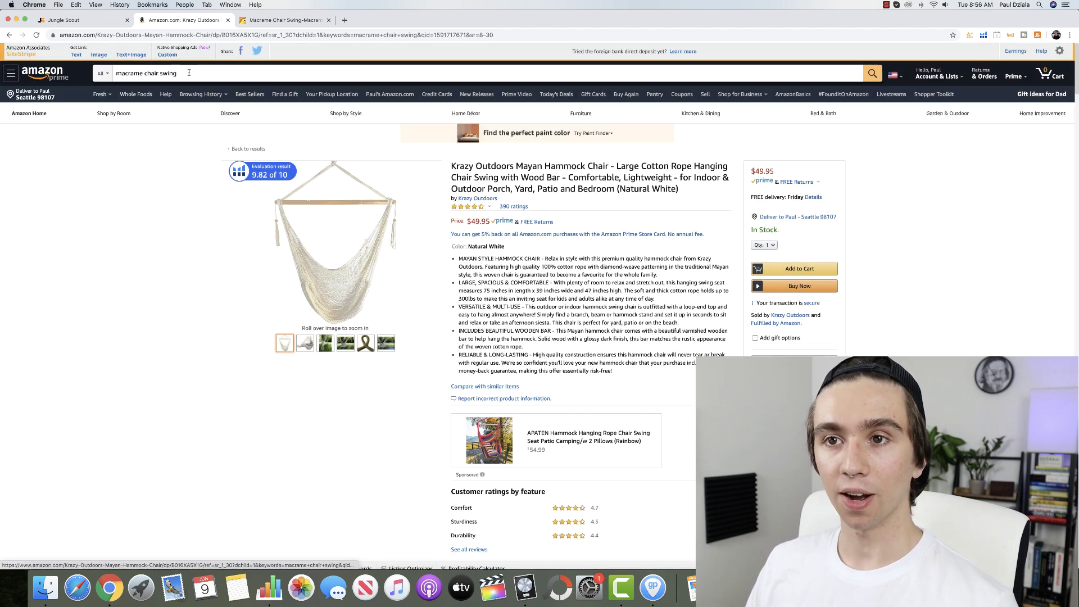
# Look back over the Amazon macrame chair swing results and switch to the Jungle Scout niche list.
pyautogui.click(9, 35)
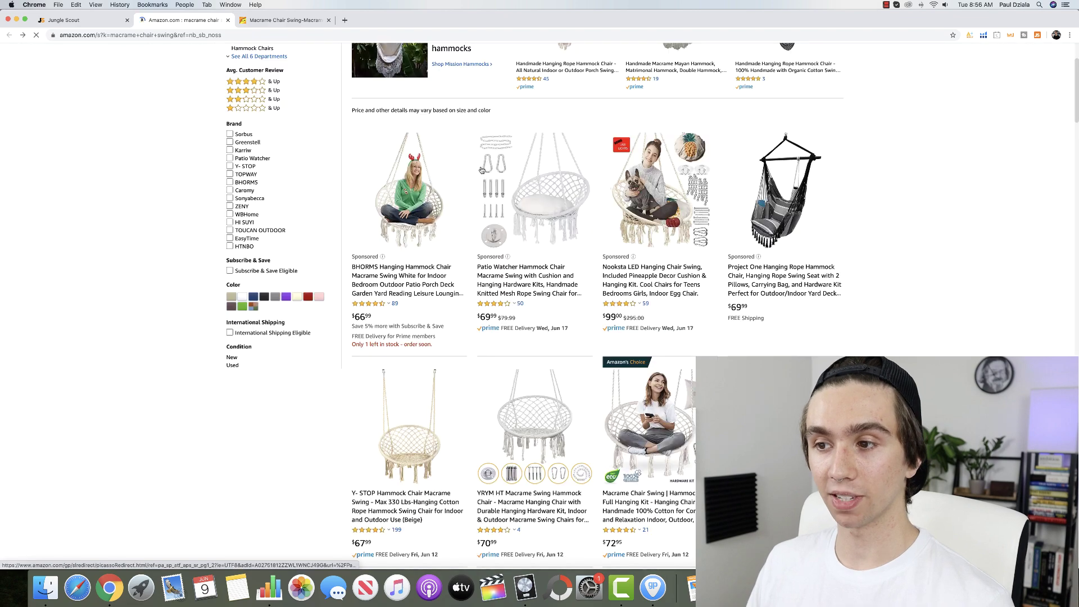
pyautogui.scroll(-5, 933, 285)
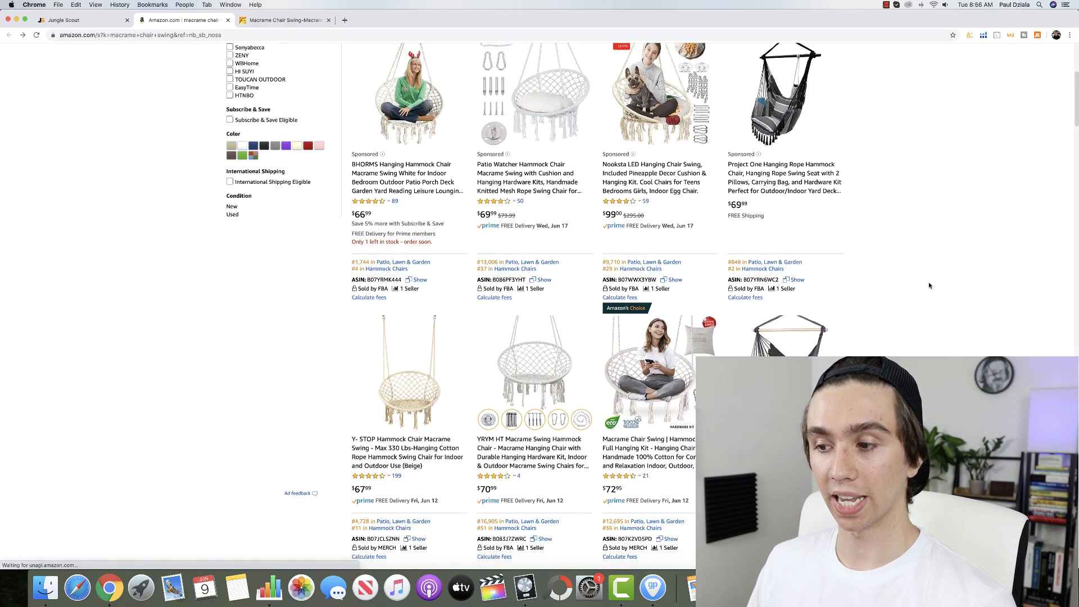
pyautogui.scroll(-1, 929, 286)
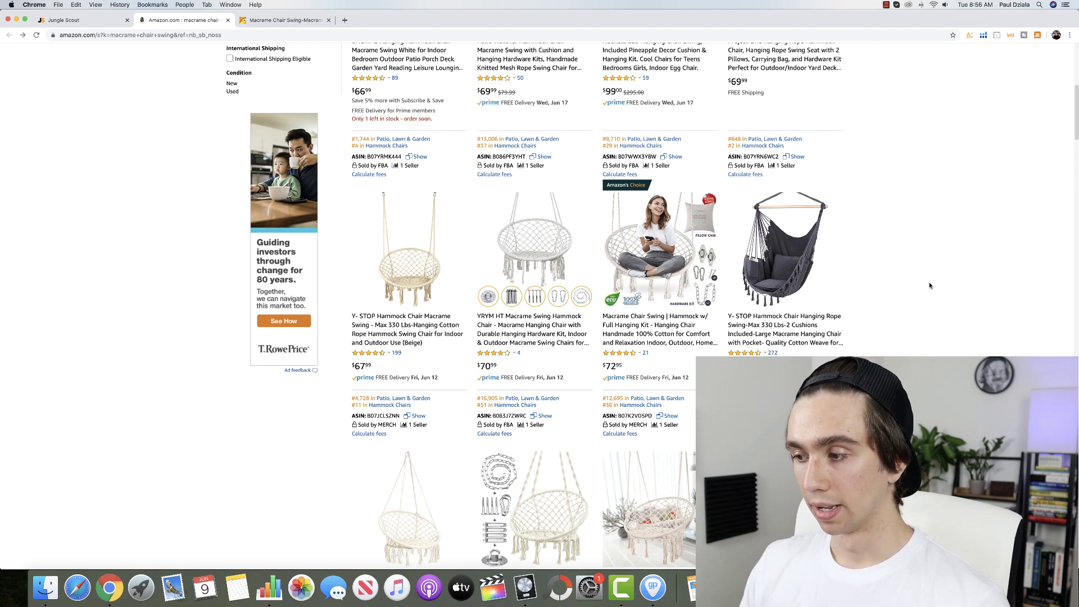
pyautogui.scroll(-3, 927, 281)
pyautogui.scroll(8, 924, 277)
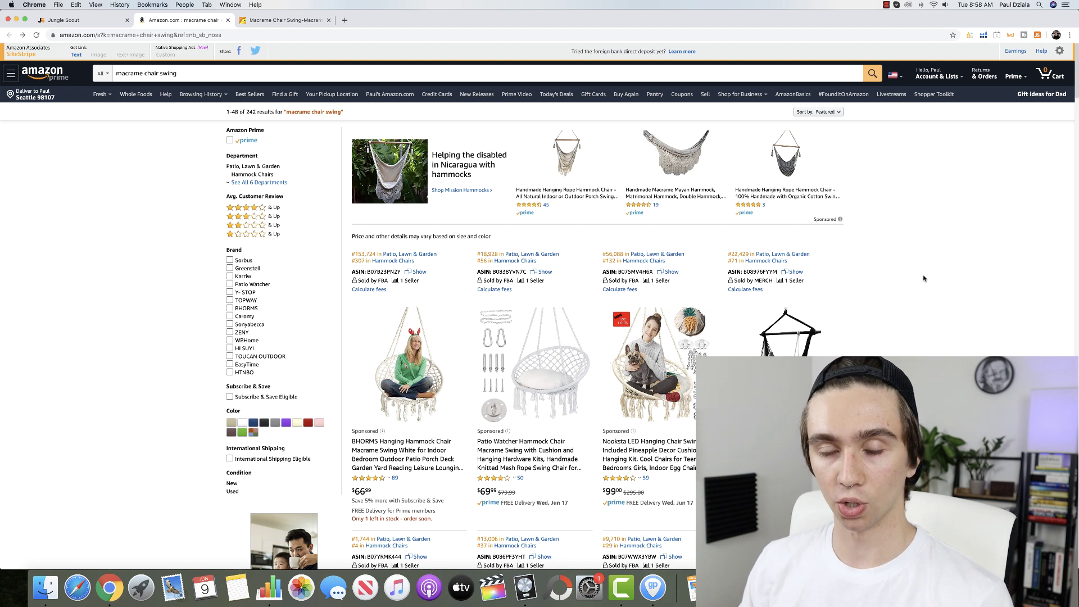
pyautogui.click(90, 23)
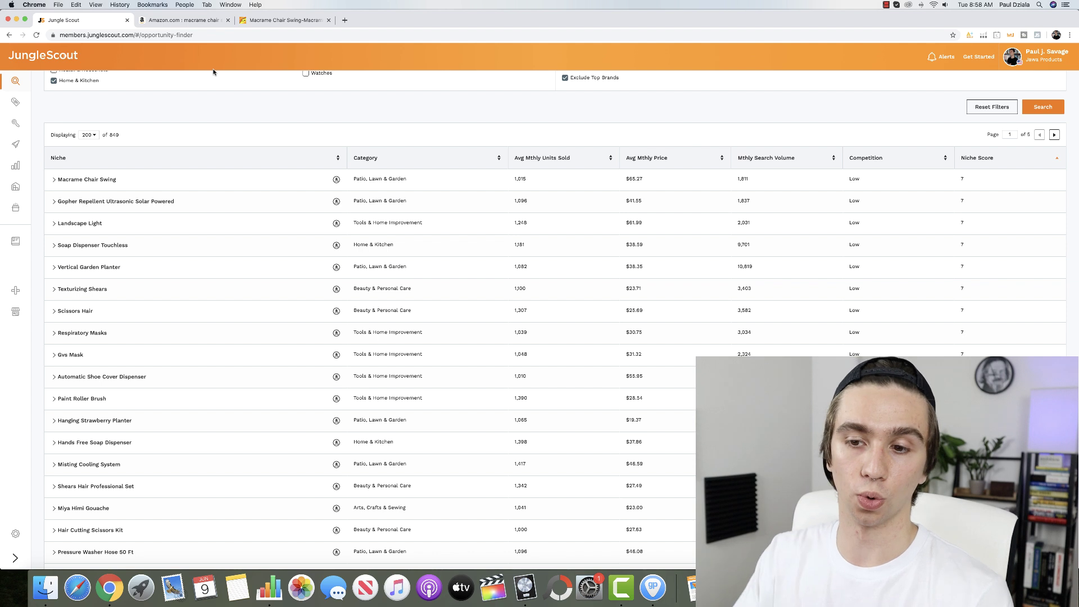